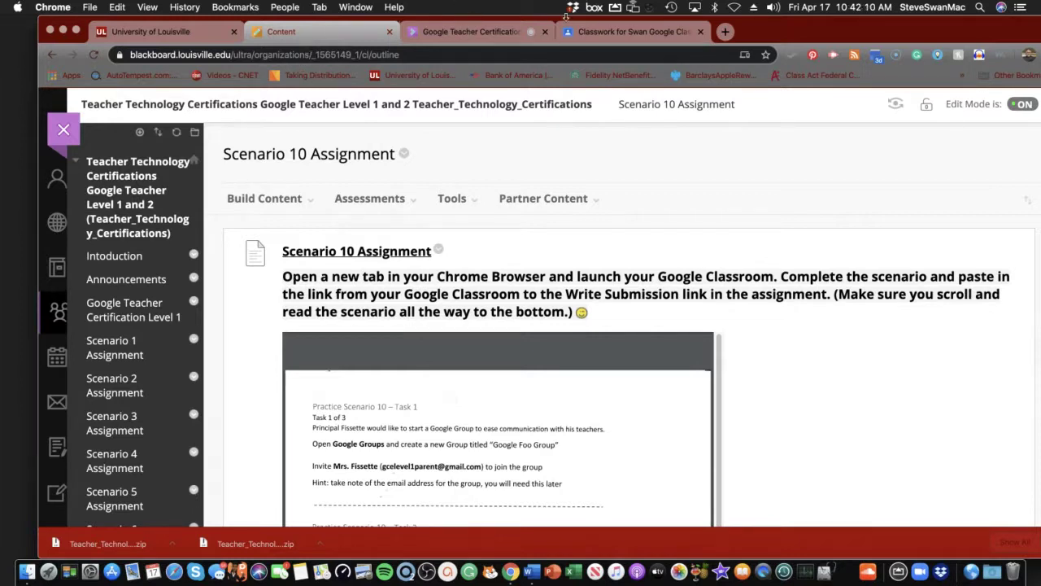
Switch to the Google Classroom stream and post the announcement "Today we look at google Groups and Classroom structure." to all students.
{"action": "left_click", "coordinate": [612, 36]}
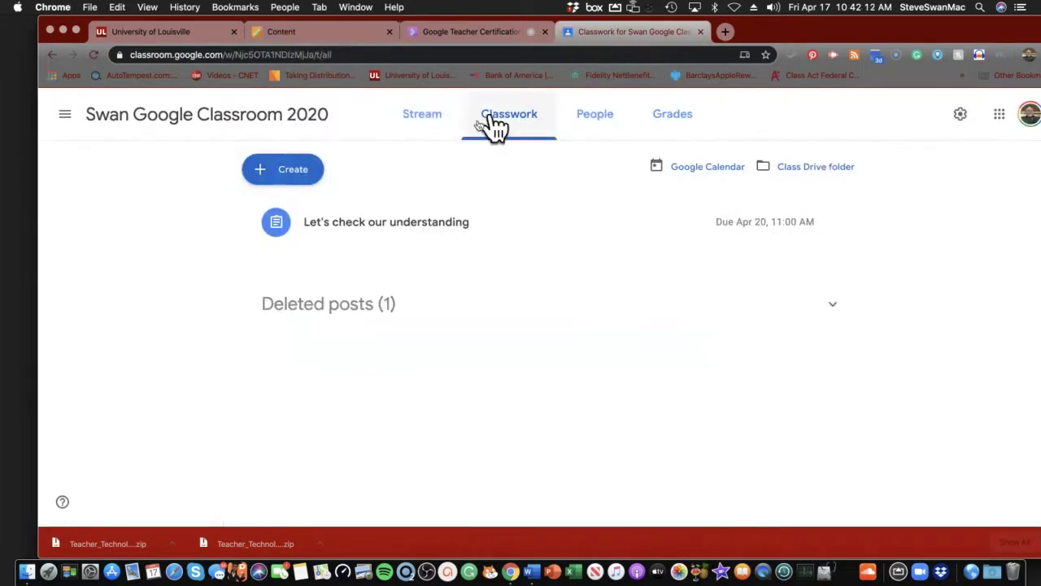
{"action": "left_click", "coordinate": [427, 123]}
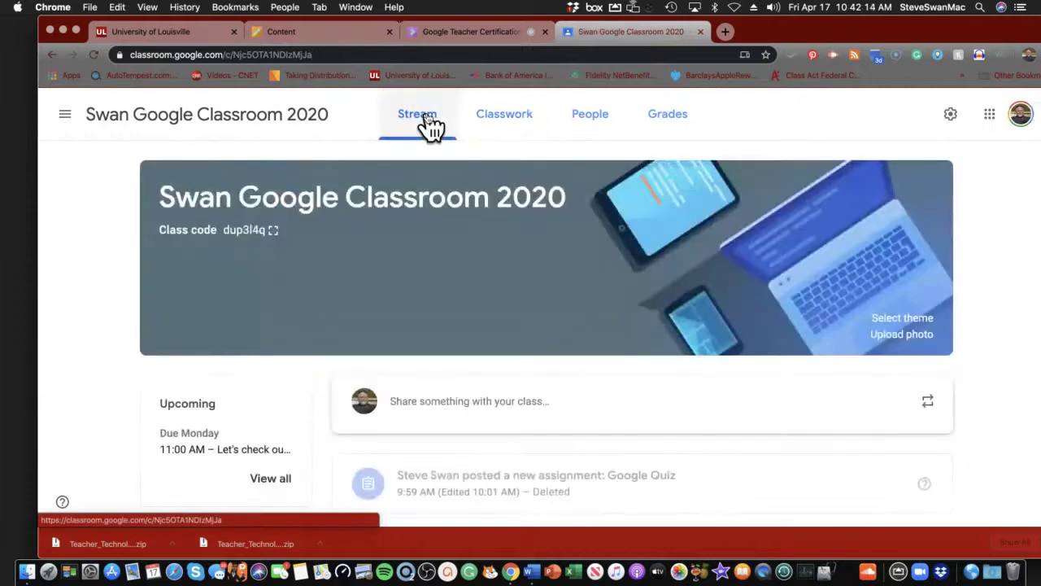
{"action": "scroll", "coordinate": [493, 276], "scroll_direction": "down", "scroll_amount": 5}
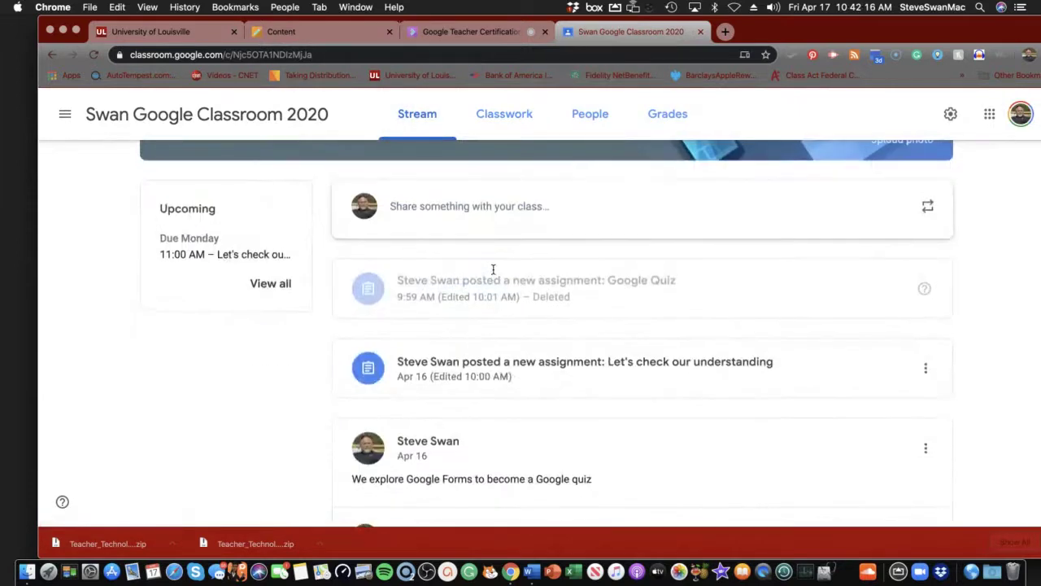
{"action": "left_click", "coordinate": [464, 220]}
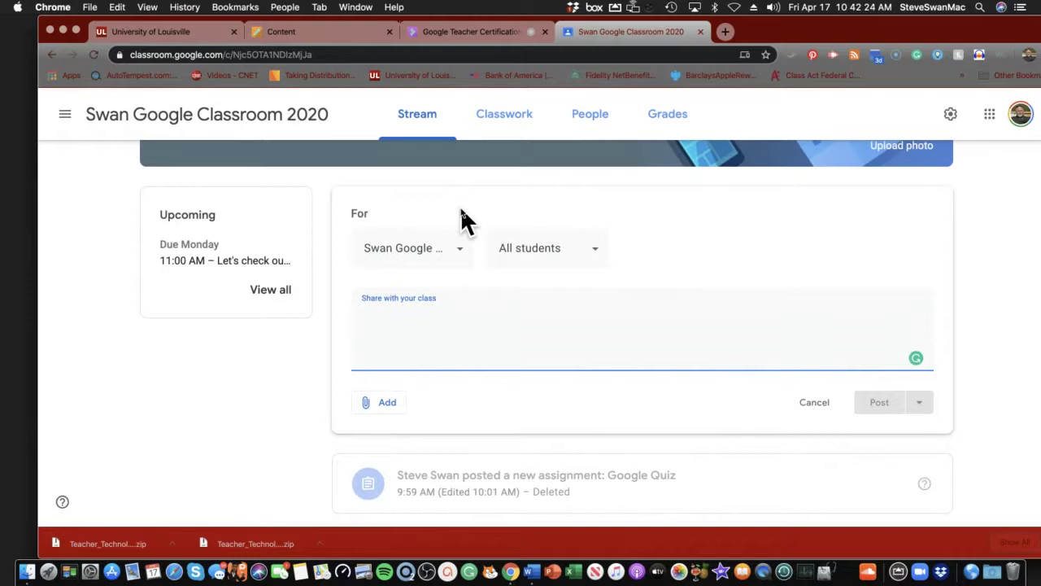
{"action": "type", "text": "Today"}
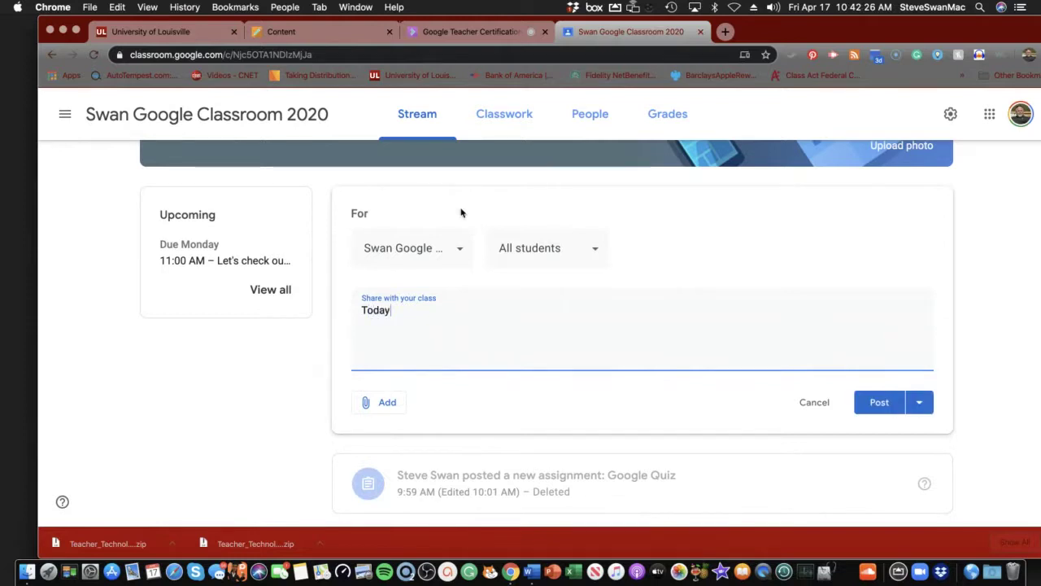
{"action": "type", "text": " we look at g"}
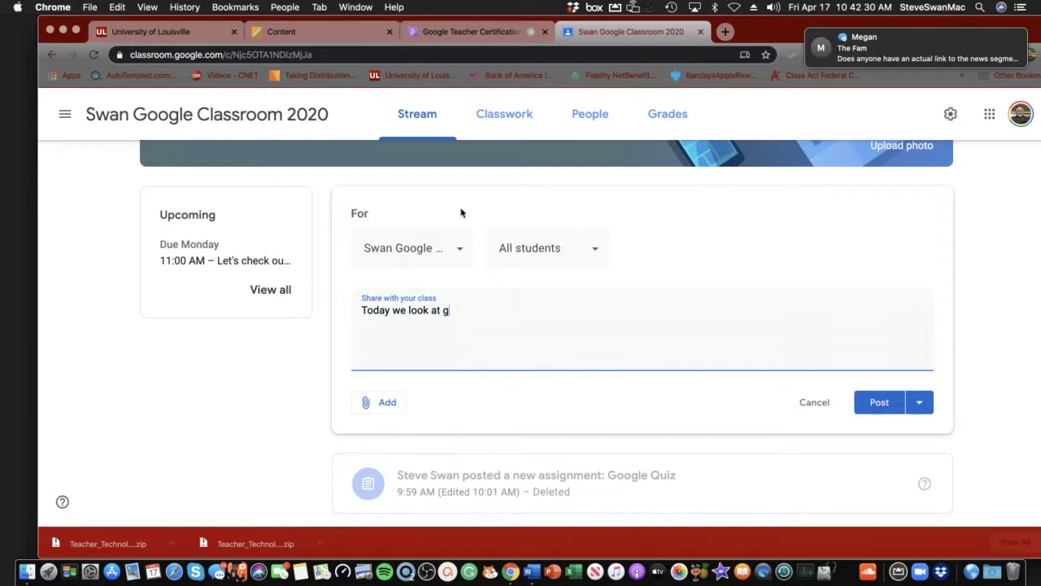
{"action": "type", "text": "oogle "}
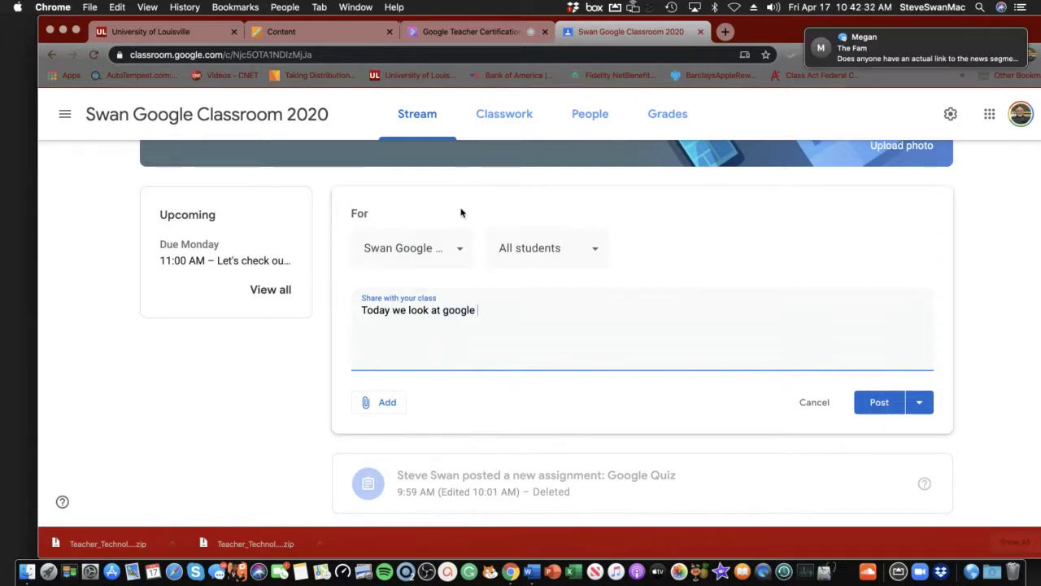
{"action": "type", "text": "Groups and C"}
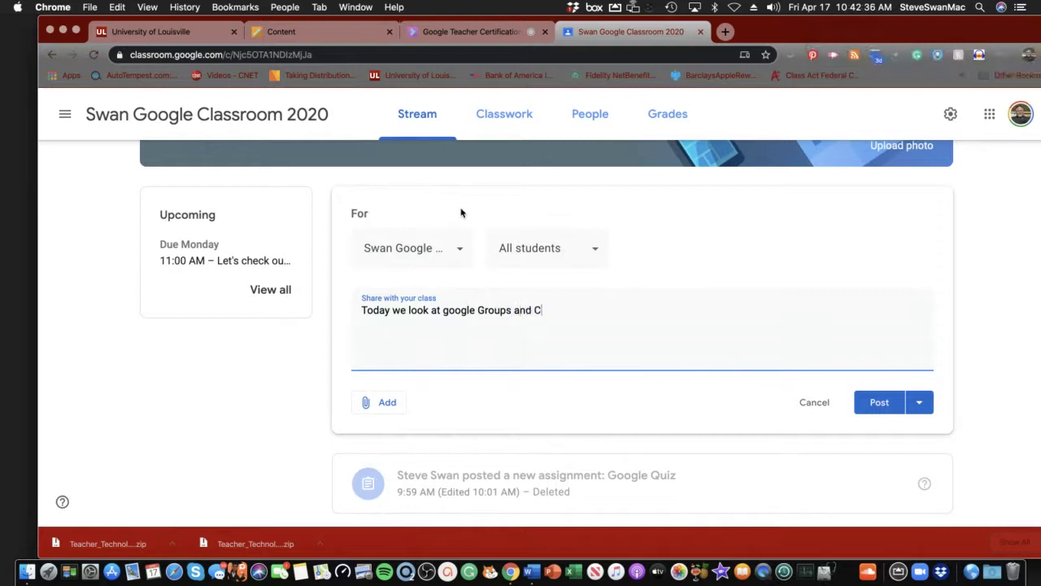
{"action": "type", "text": "lassr"}
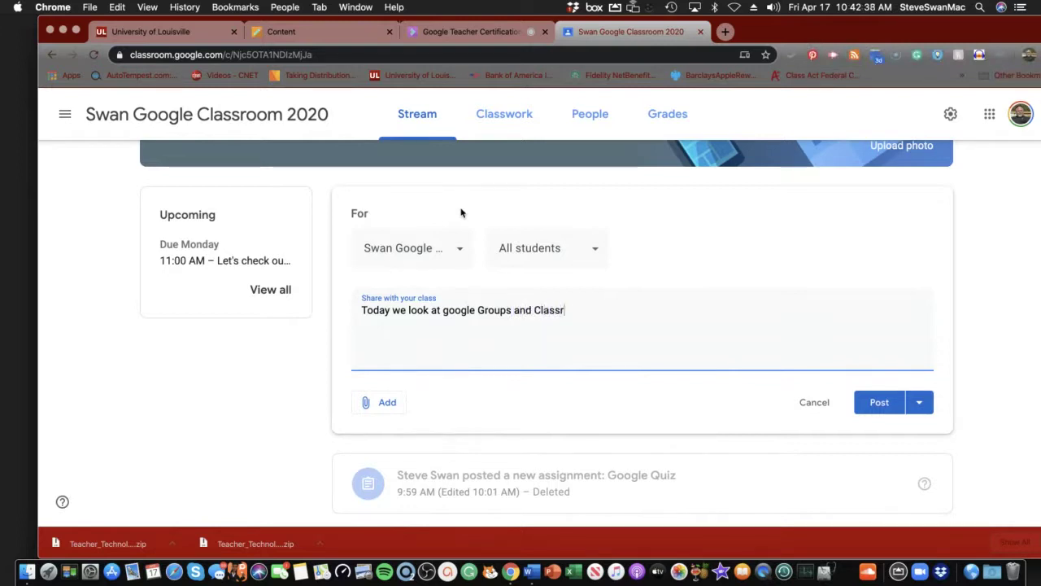
{"action": "type", "text": "oom structure"}
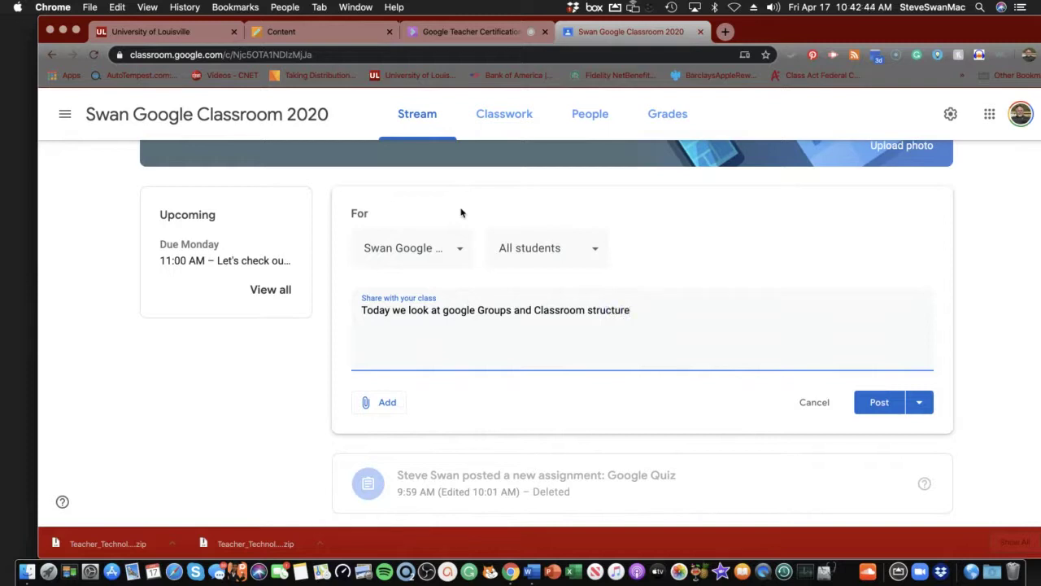
{"action": "type", "text": "."}
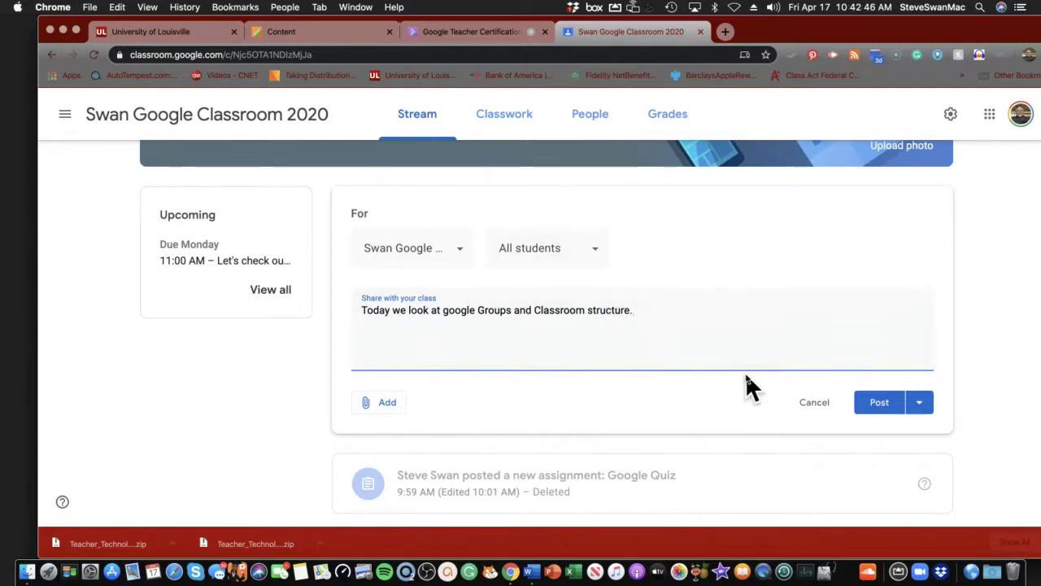
{"action": "left_click", "coordinate": [872, 403]}
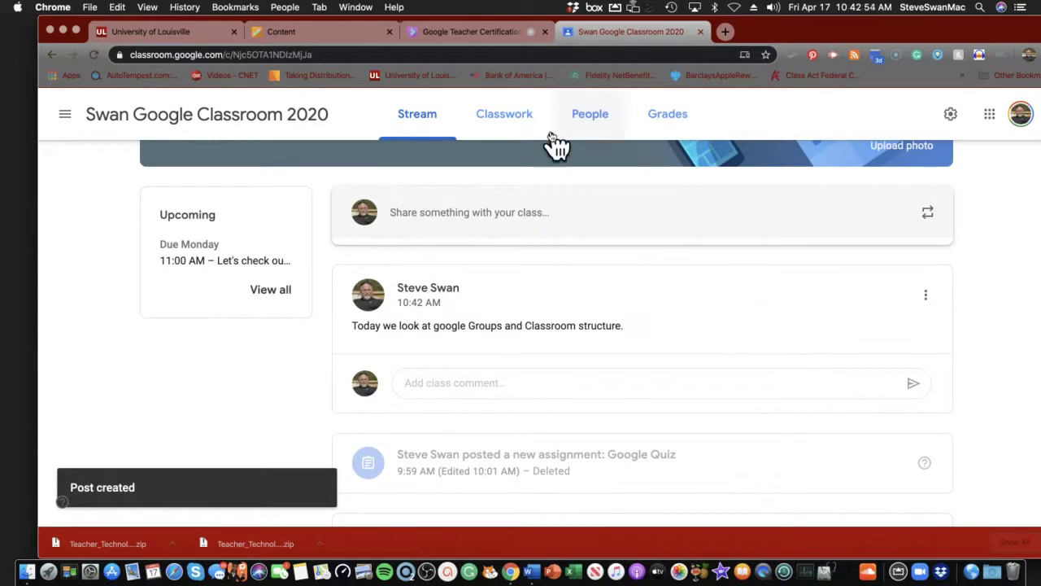
Create a classwork topic named "Unit 1".
{"action": "left_click", "coordinate": [514, 120]}
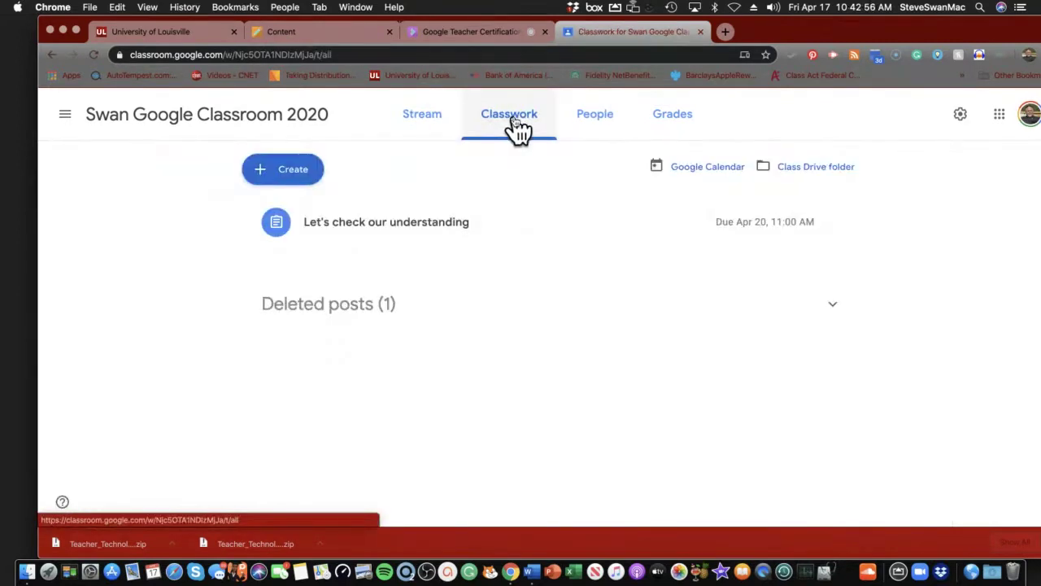
{"action": "left_click", "coordinate": [259, 172]}
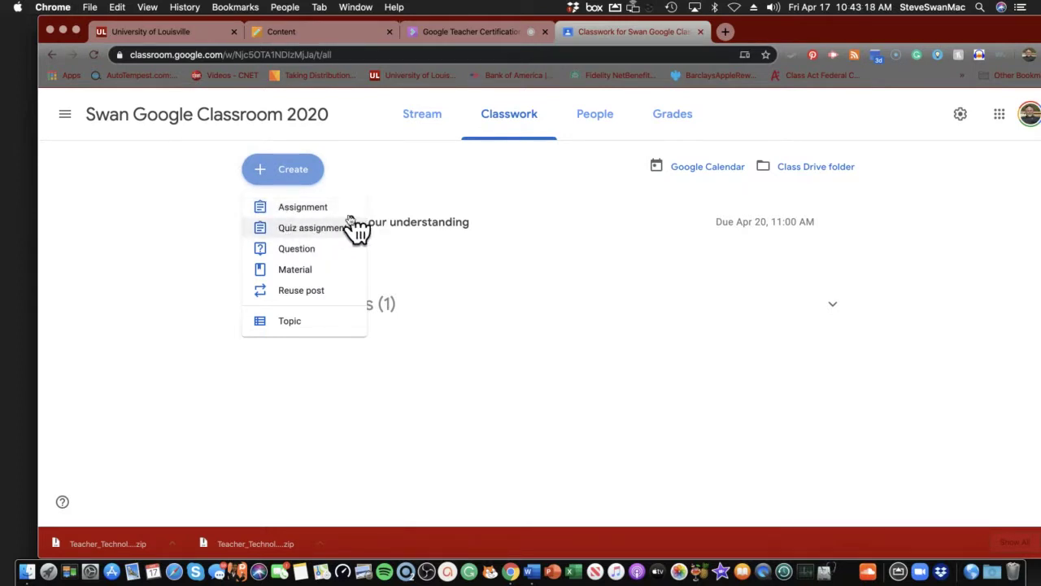
{"action": "left_click", "coordinate": [290, 323]}
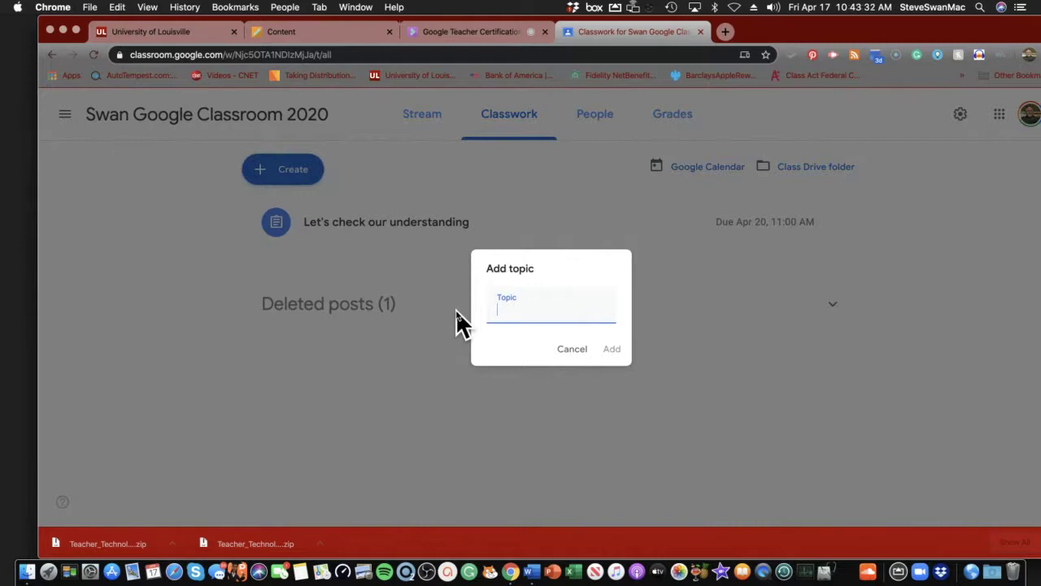
{"action": "type", "text": "UUnit 1"}
{"action": "left_click", "coordinate": [489, 308]}
{"action": "key", "text": "Delete"}
{"action": "left_click", "coordinate": [615, 348]}
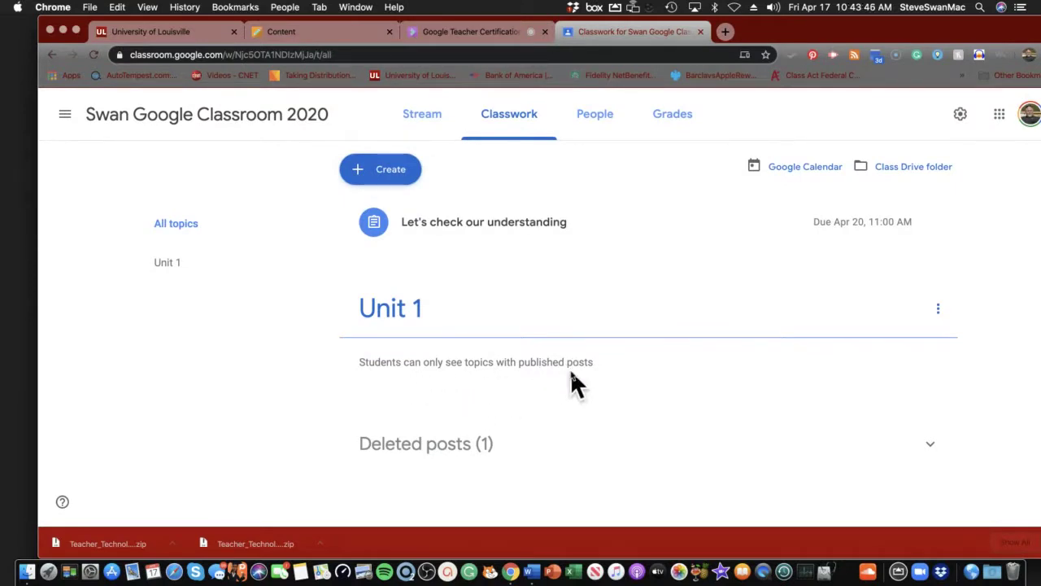
Add another classwork topic named "Topic 2".
{"action": "left_click", "coordinate": [397, 173]}
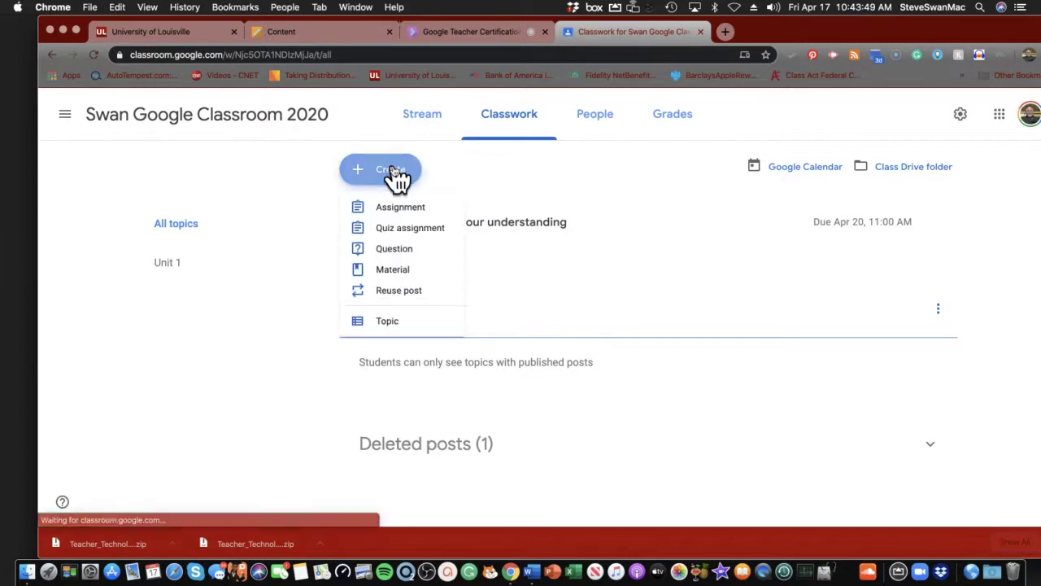
{"action": "left_click", "coordinate": [396, 326]}
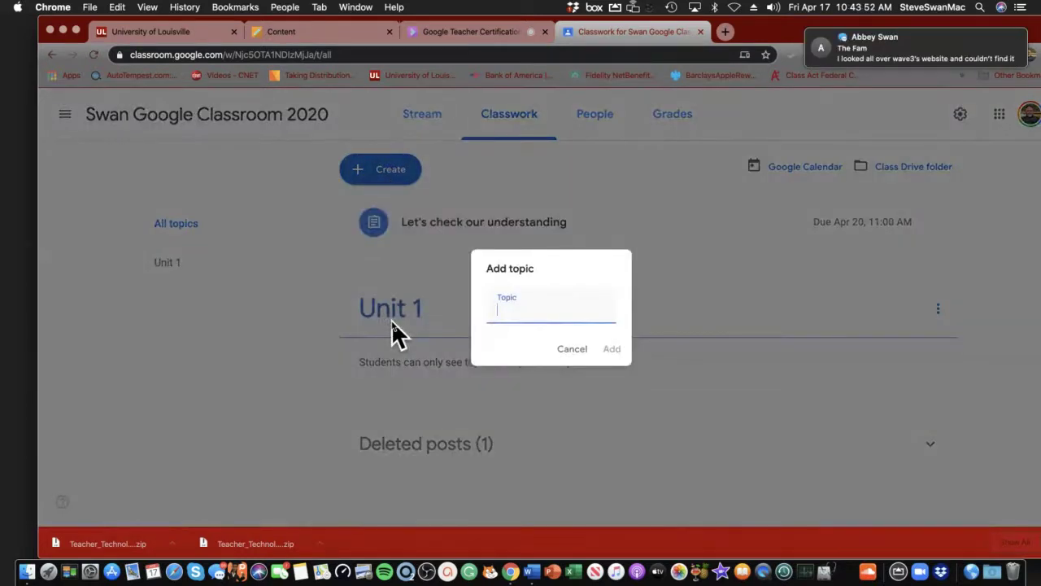
{"action": "type", "text": "Topi"}
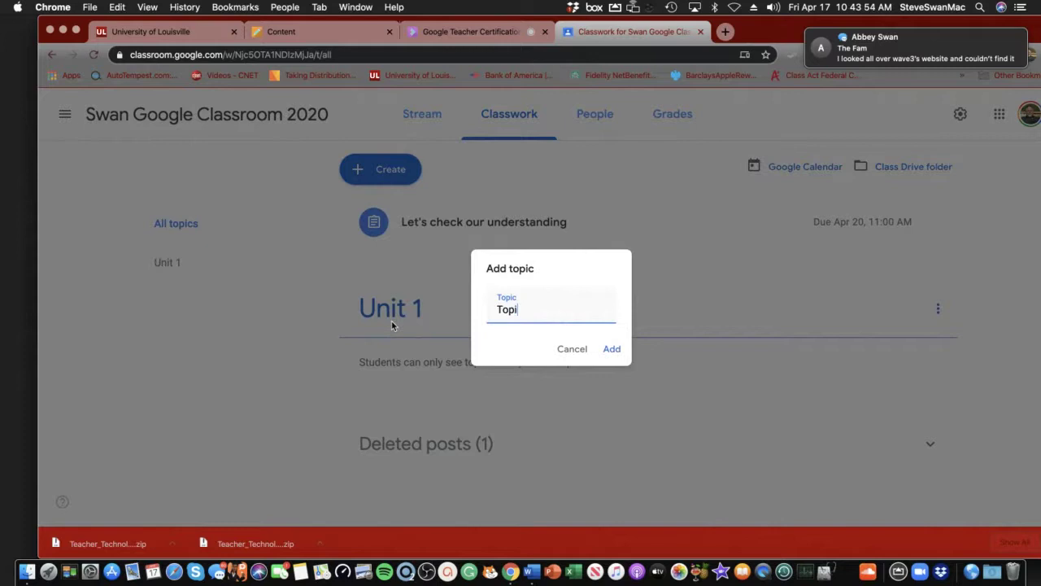
{"action": "type", "text": "c 2"}
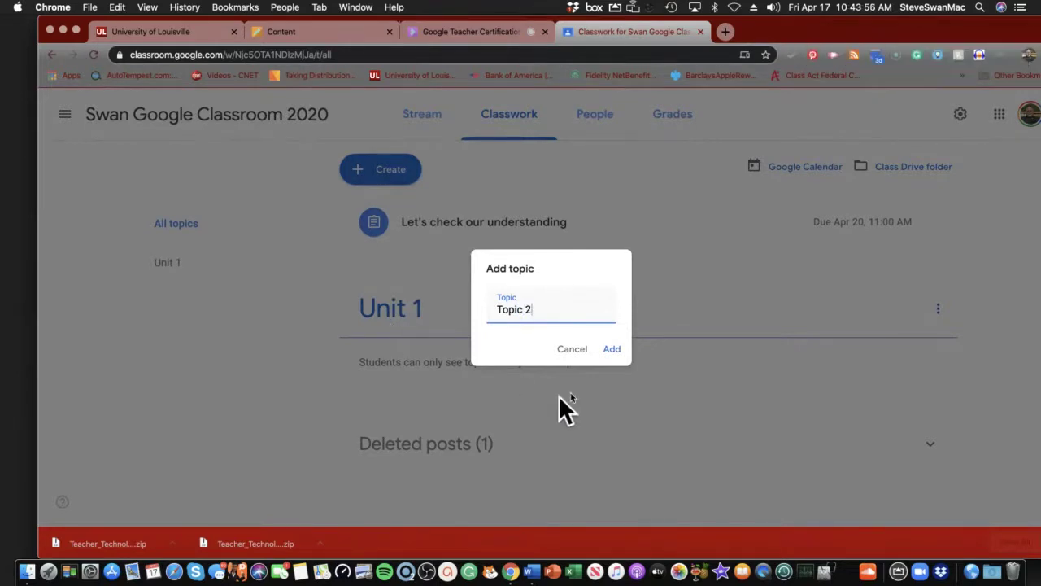
{"action": "left_click", "coordinate": [612, 350]}
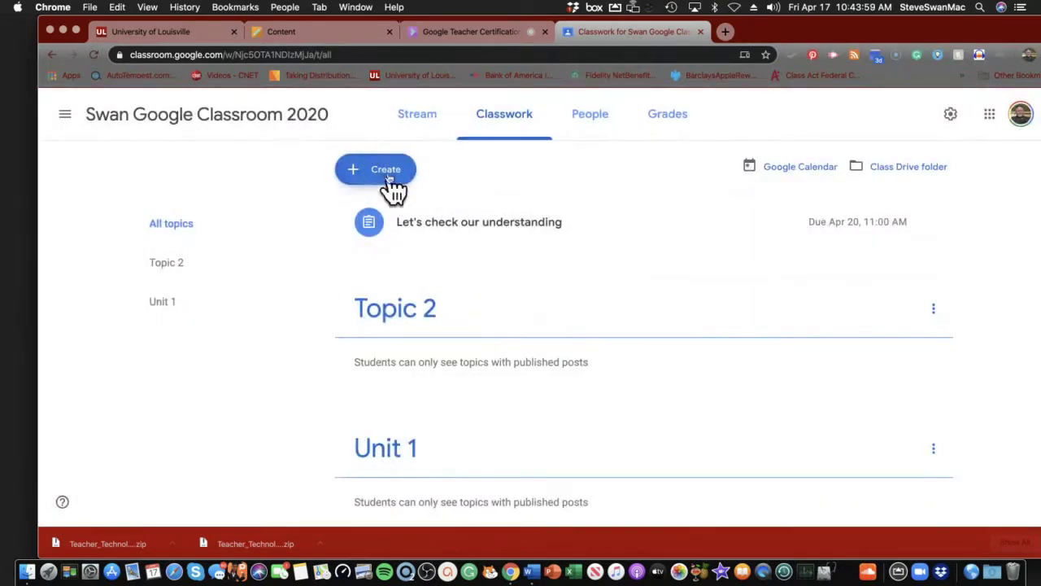
Add a third classwork topic named "Topic 3".
{"action": "left_click", "coordinate": [388, 175]}
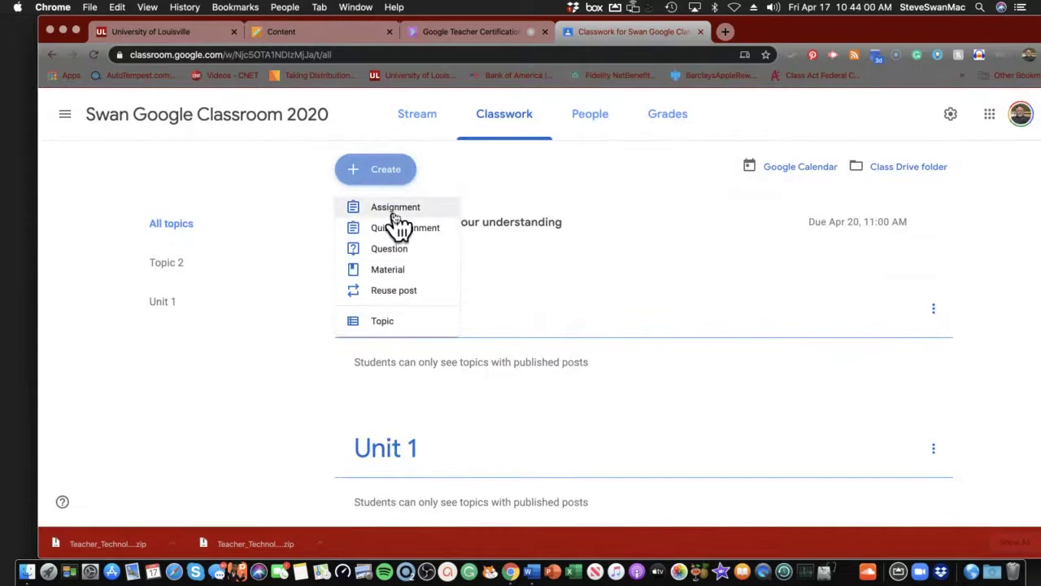
{"action": "left_click", "coordinate": [384, 321]}
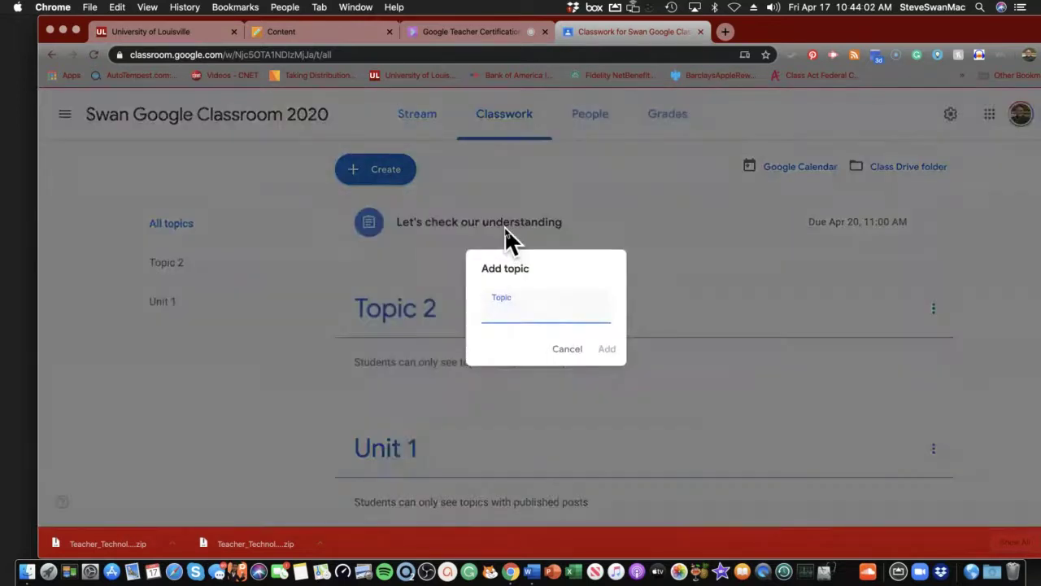
{"action": "type", "text": "Topic 3"}
{"action": "left_click", "coordinate": [609, 350]}
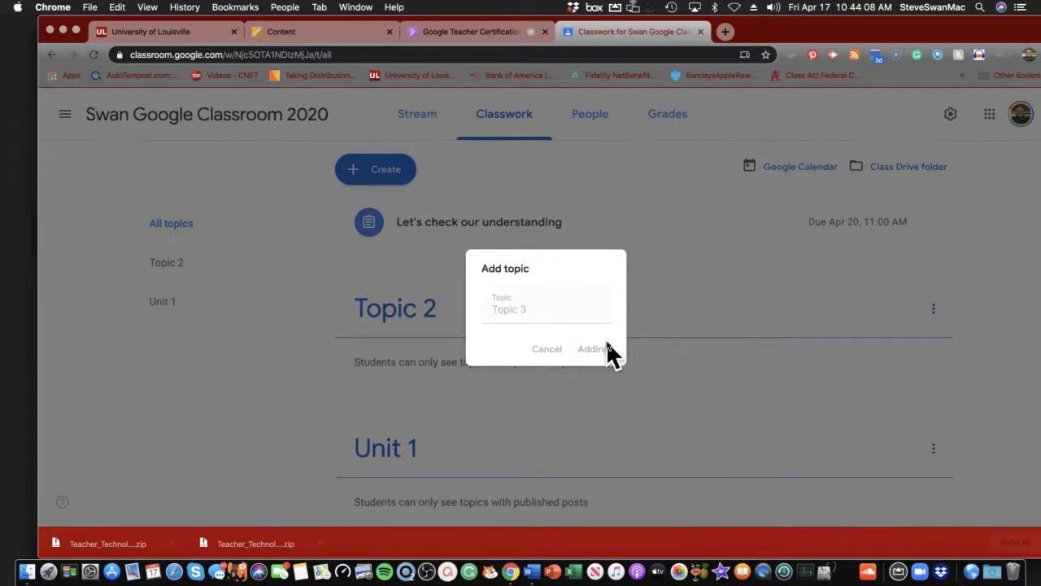
Assign the "Let's check our understanding" assignment to the Unit 1 topic and save it.
{"action": "scroll", "coordinate": [590, 341], "scroll_direction": "down", "scroll_amount": 3}
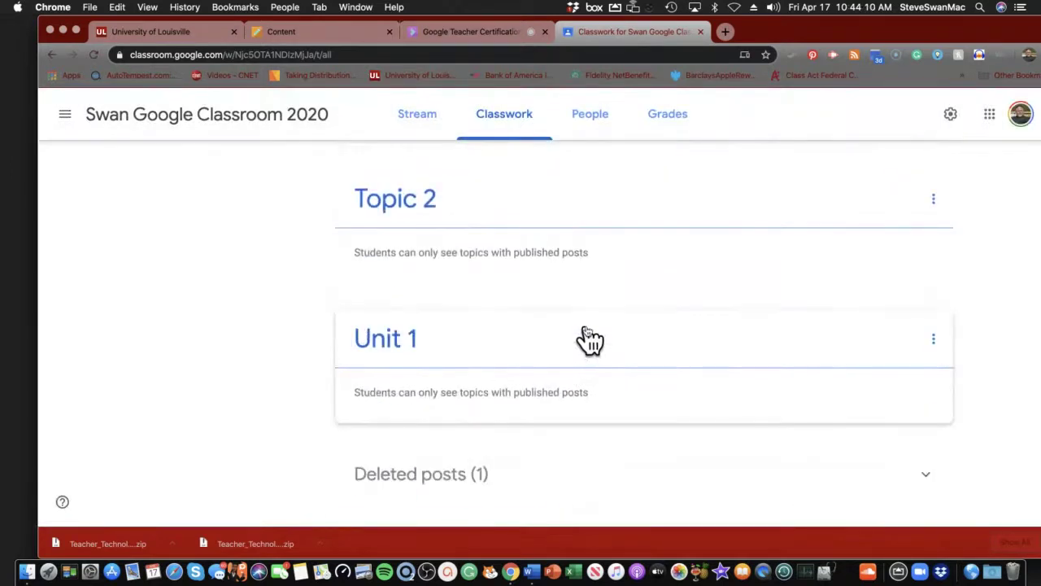
{"action": "scroll", "coordinate": [590, 337], "scroll_direction": "up", "scroll_amount": 3}
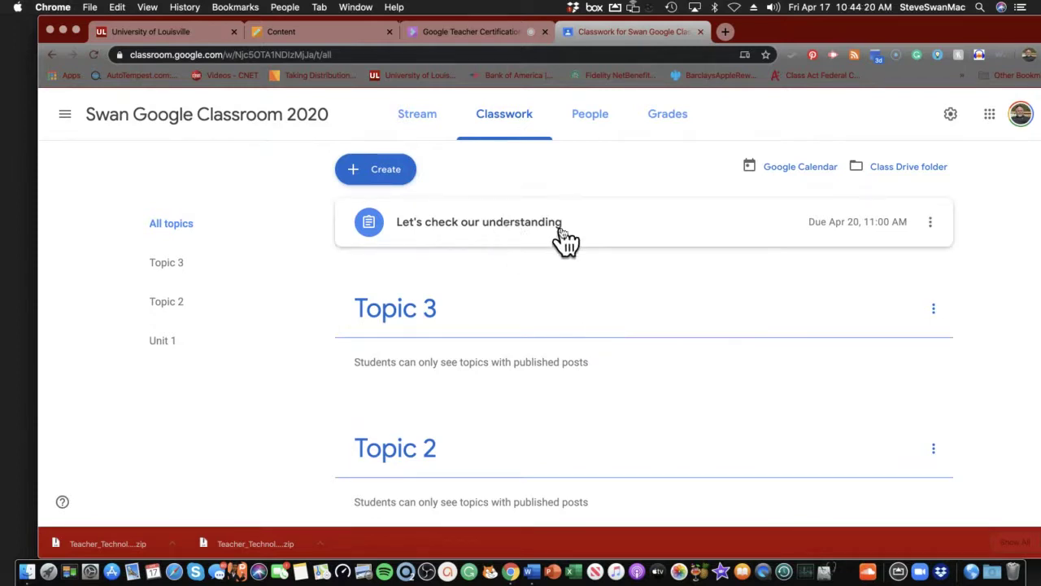
{"action": "left_click", "coordinate": [930, 223]}
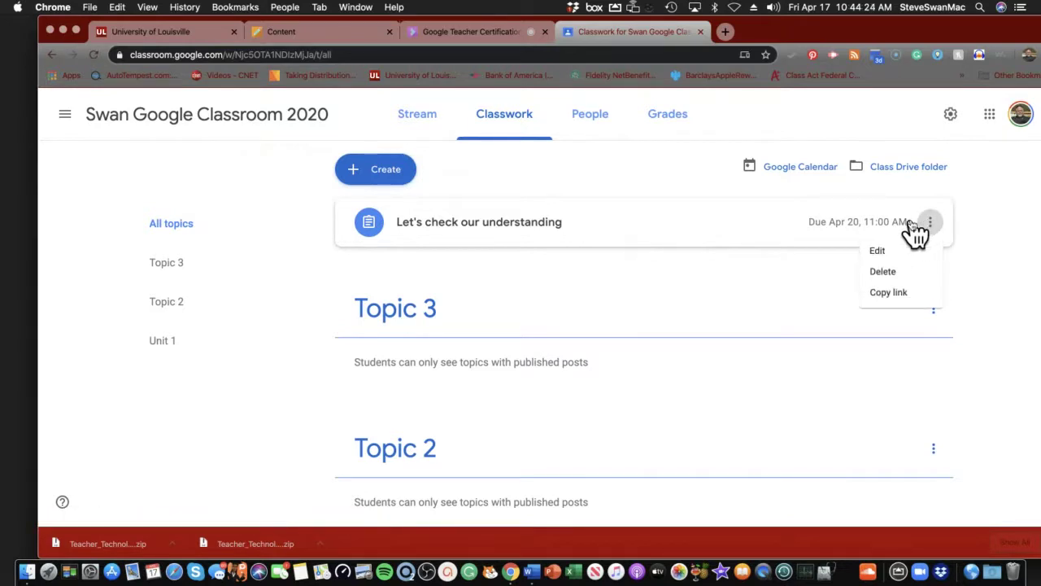
{"action": "left_click", "coordinate": [879, 252]}
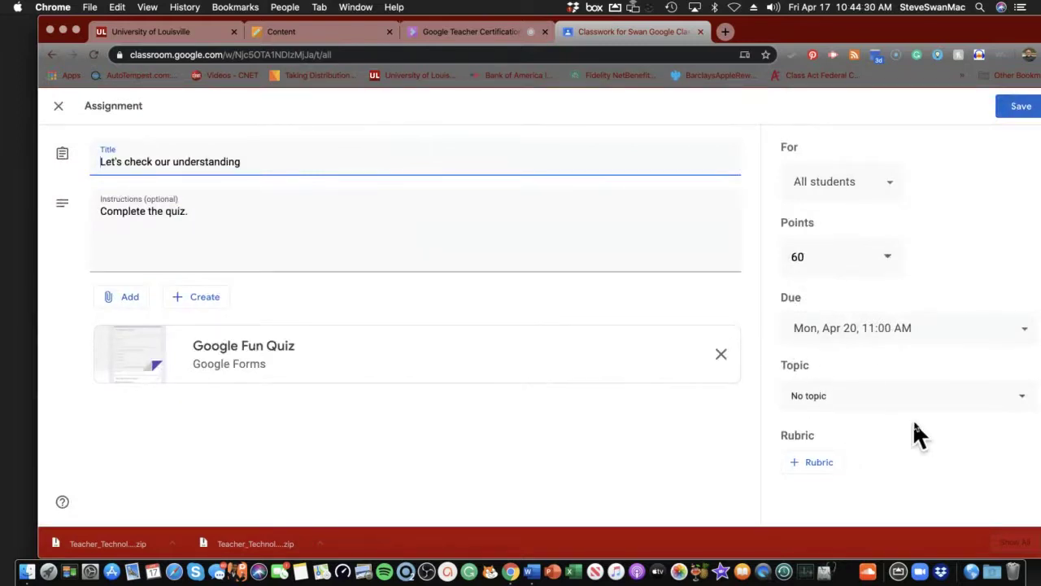
{"action": "left_click", "coordinate": [1023, 399]}
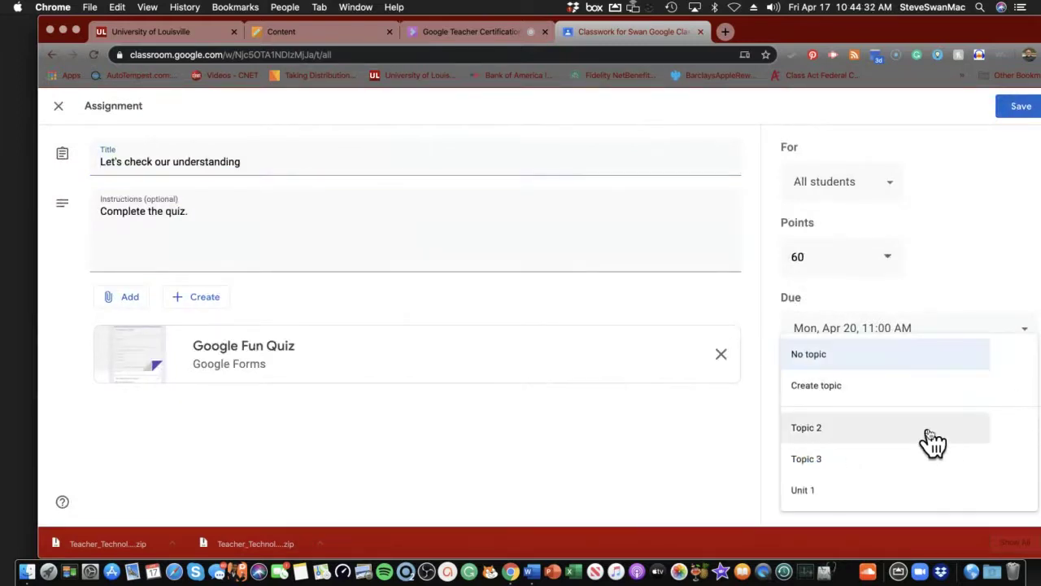
{"action": "left_click", "coordinate": [805, 491]}
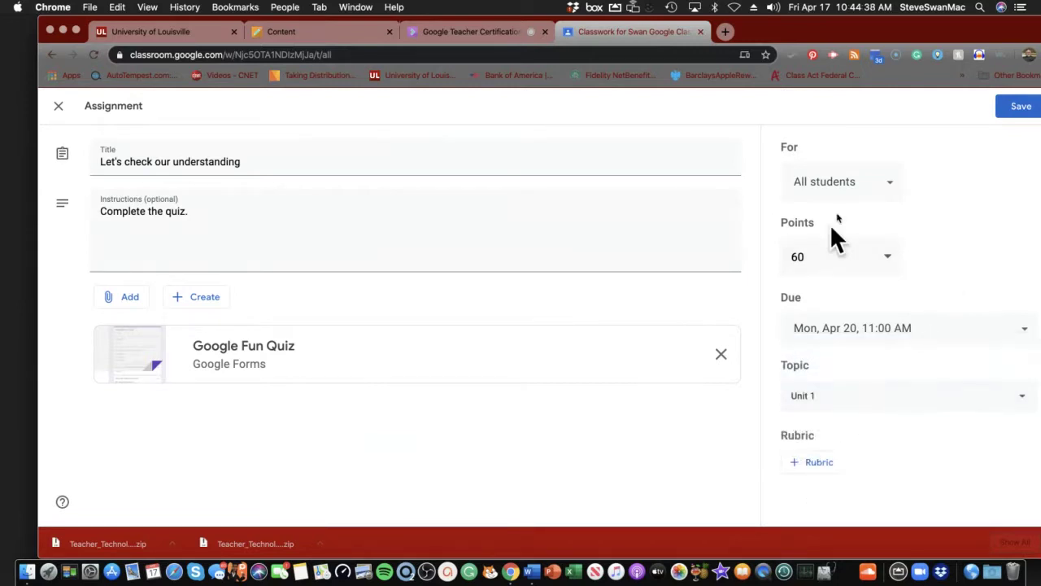
{"action": "left_click", "coordinate": [1021, 114]}
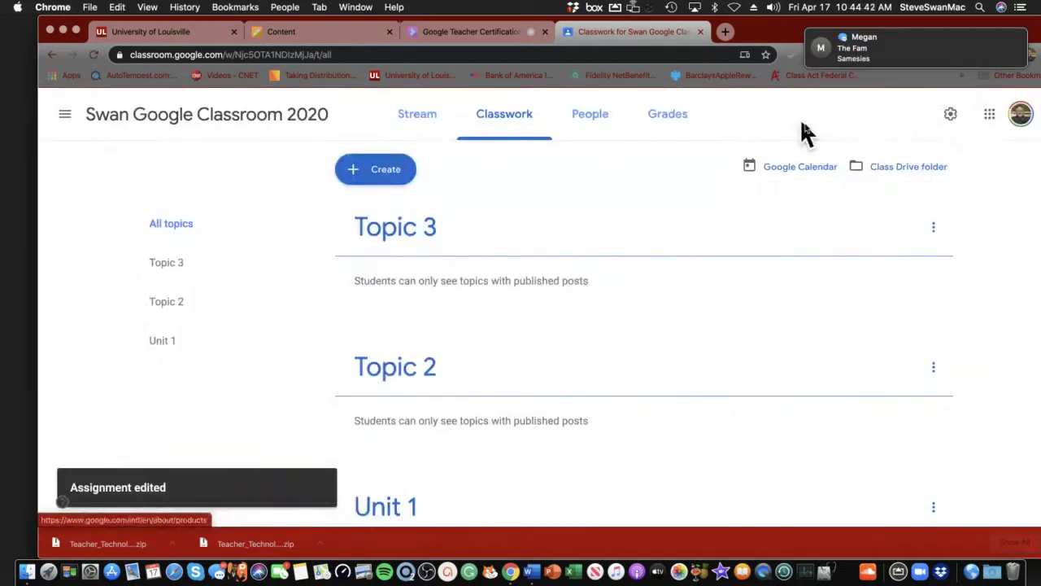
Rename the classwork topic "Topic 2" to "Unit 2".
{"action": "scroll", "coordinate": [643, 240], "scroll_direction": "down", "scroll_amount": 4}
{"action": "scroll", "coordinate": [643, 236], "scroll_direction": "up", "scroll_amount": 3}
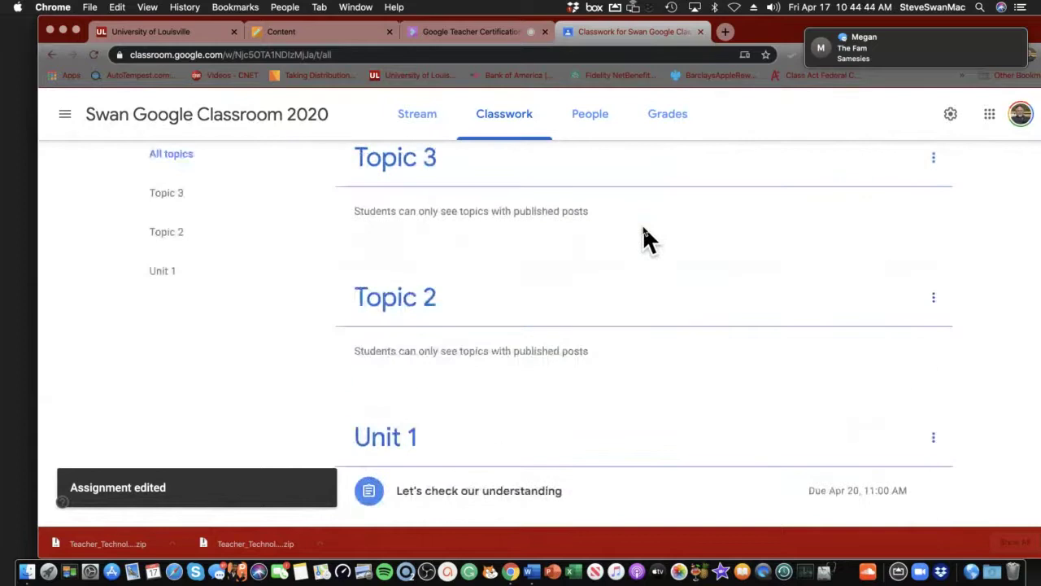
{"action": "left_click", "coordinate": [934, 314]}
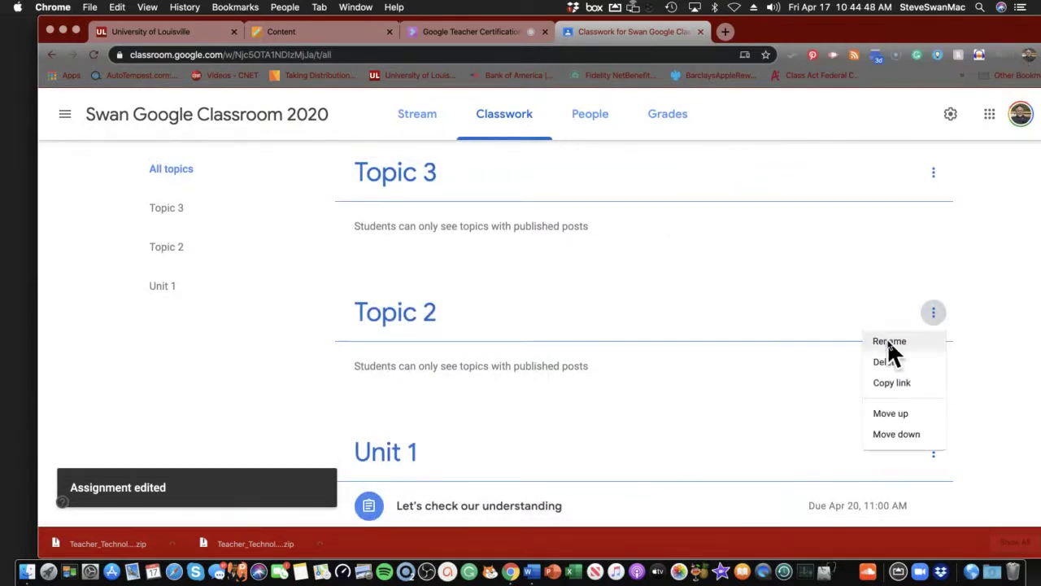
{"action": "left_click", "coordinate": [887, 339]}
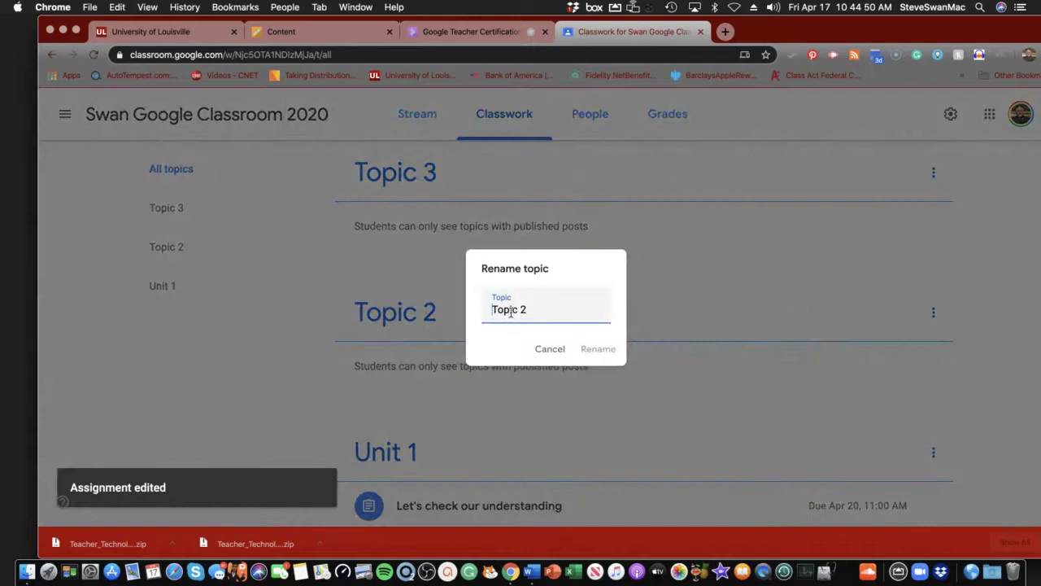
{"action": "left_click_drag", "start_coordinate": [522, 311], "coordinate": [458, 309]}
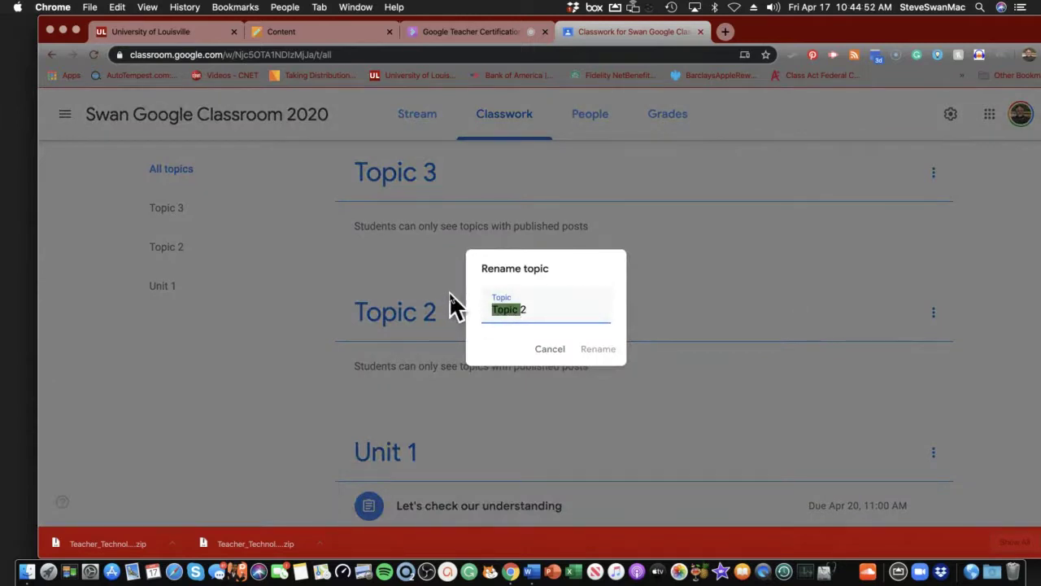
{"action": "type", "text": "Unit"}
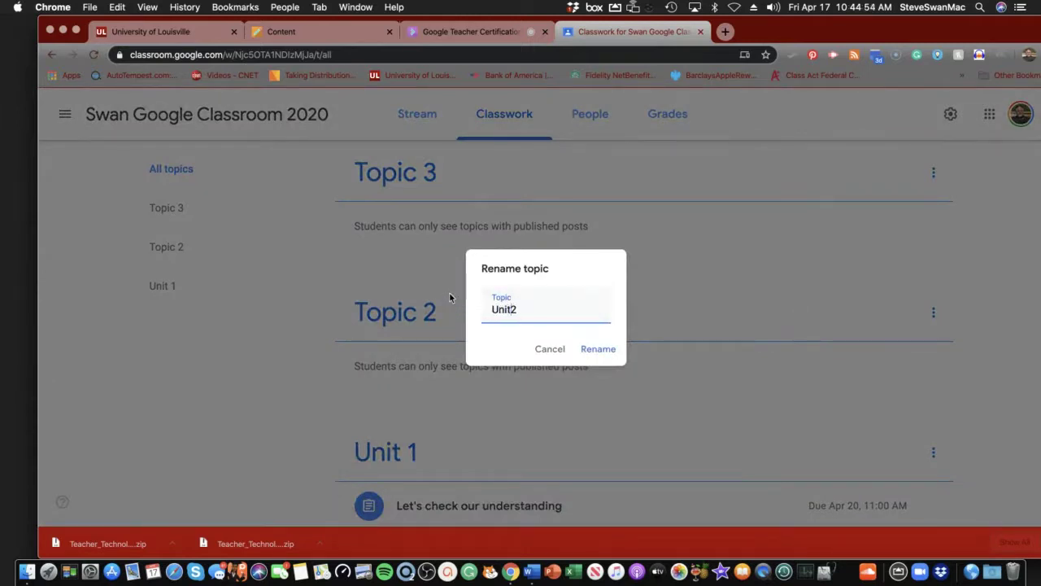
{"action": "left_click", "coordinate": [598, 351]}
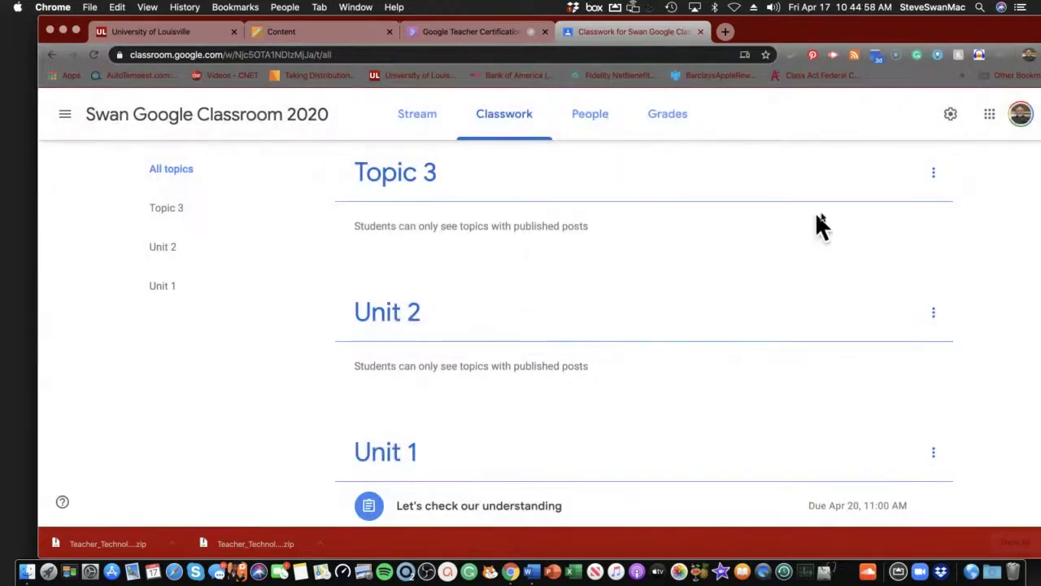
Rename the classwork topic "Topic 3" to "Planets".
{"action": "left_click", "coordinate": [933, 172]}
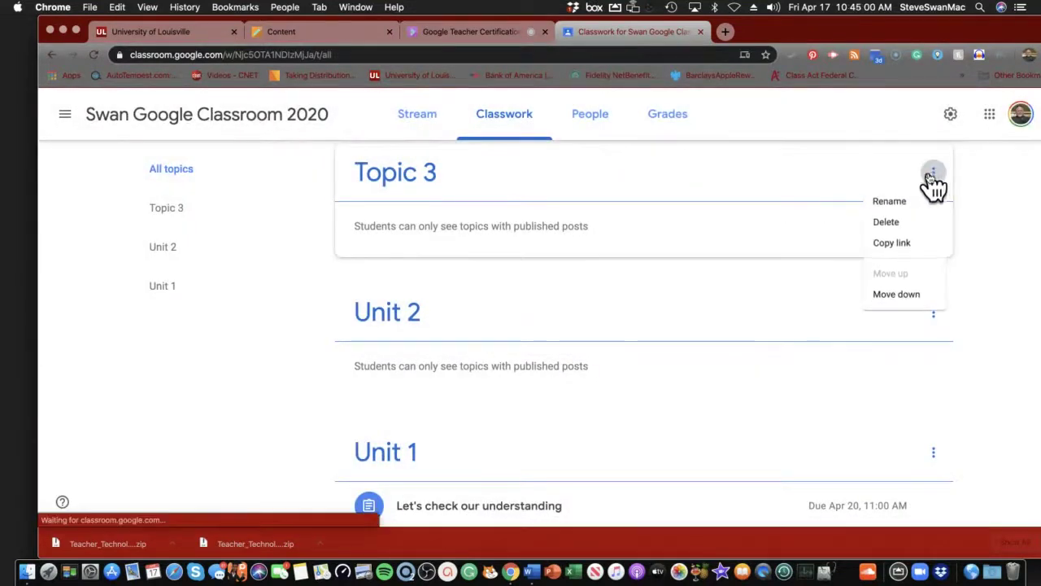
{"action": "left_click", "coordinate": [886, 203]}
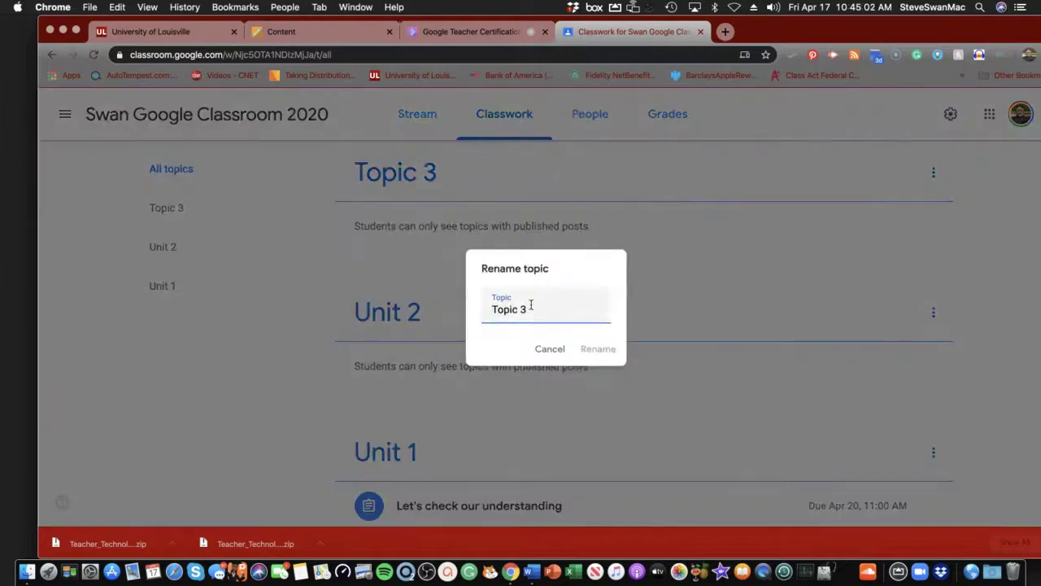
{"action": "left_click_drag", "start_coordinate": [534, 314], "coordinate": [481, 310]}
{"action": "type", "text": "Planets"}
{"action": "left_click", "coordinate": [593, 351]}
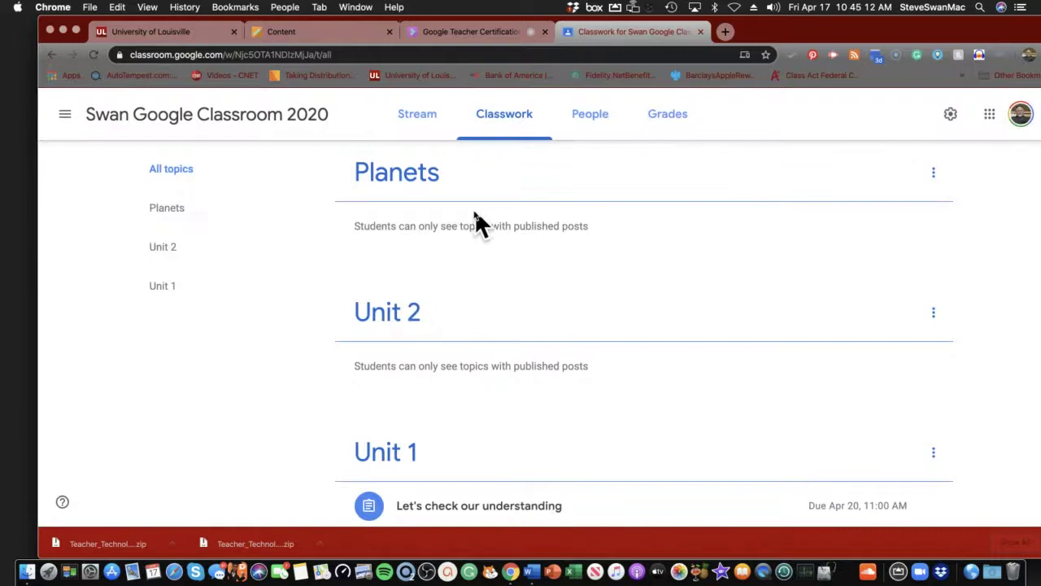
Review the order of the classwork topics and the options available for the Planets topic.
{"action": "scroll", "coordinate": [450, 280], "scroll_direction": "down", "scroll_amount": 3}
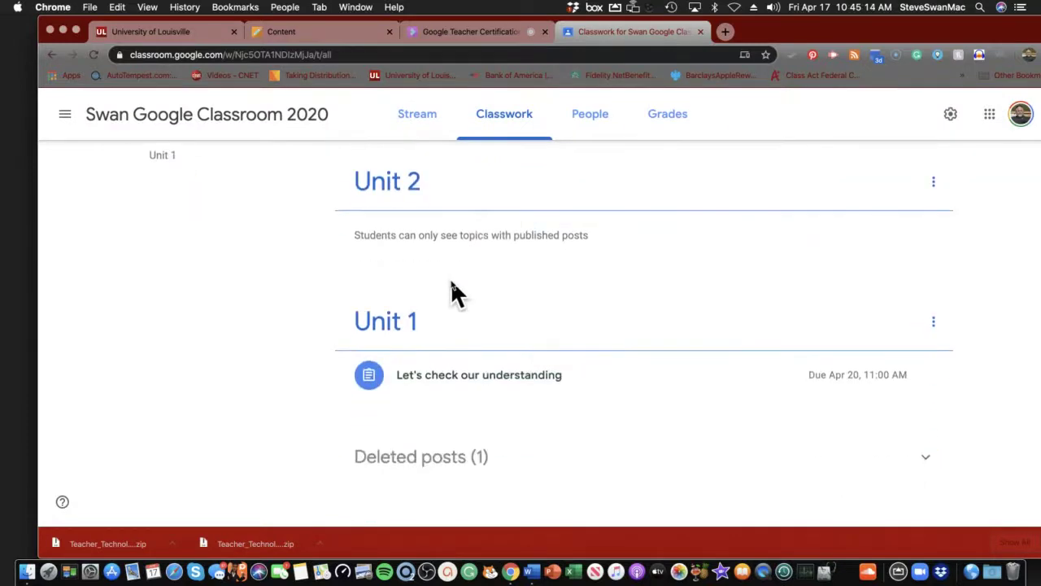
{"action": "scroll", "coordinate": [451, 278], "scroll_direction": "up", "scroll_amount": 2}
{"action": "scroll", "coordinate": [451, 275], "scroll_direction": "up", "scroll_amount": 1}
{"action": "scroll", "coordinate": [452, 273], "scroll_direction": "down", "scroll_amount": 3}
{"action": "scroll", "coordinate": [457, 281], "scroll_direction": "up", "scroll_amount": 2}
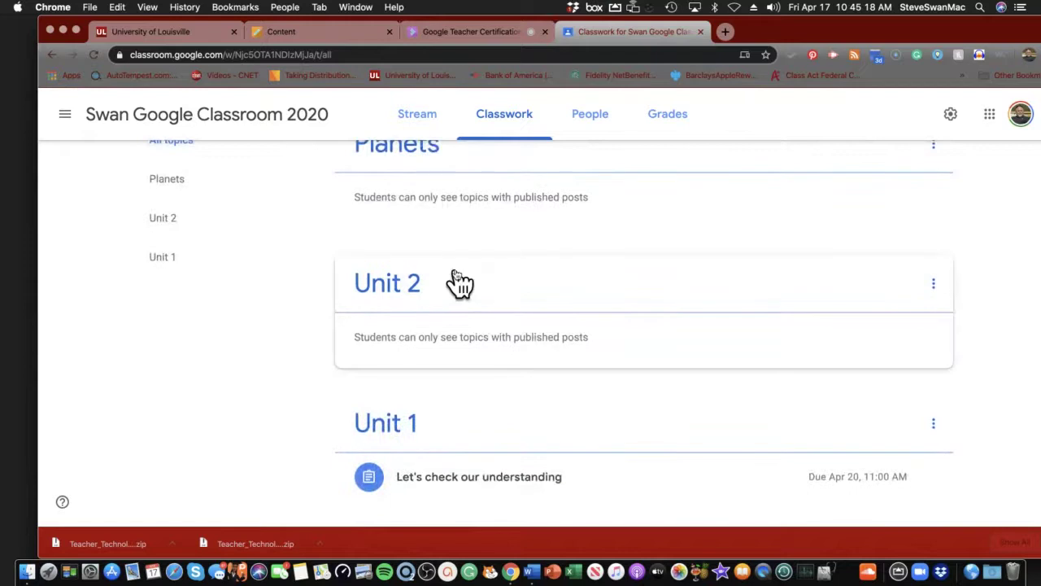
{"action": "scroll", "coordinate": [457, 280], "scroll_direction": "up", "scroll_amount": 2}
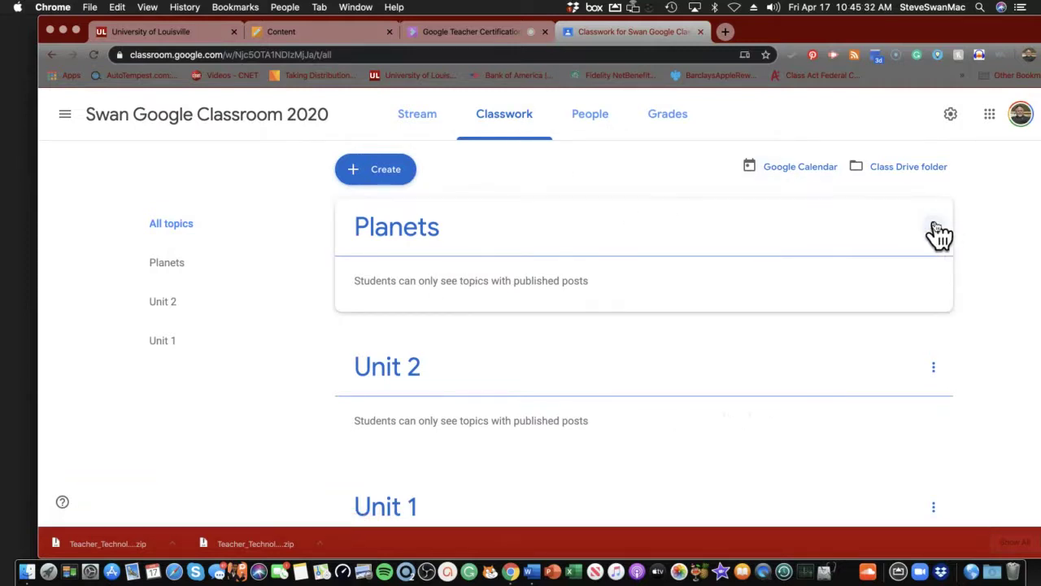
{"action": "left_click", "coordinate": [936, 227]}
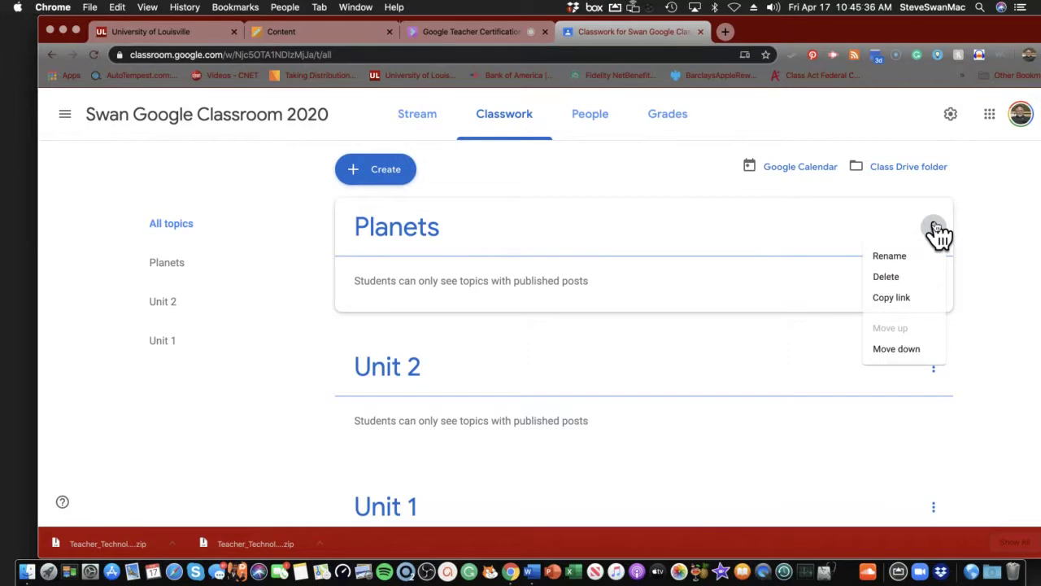
{"action": "left_click", "coordinate": [806, 225]}
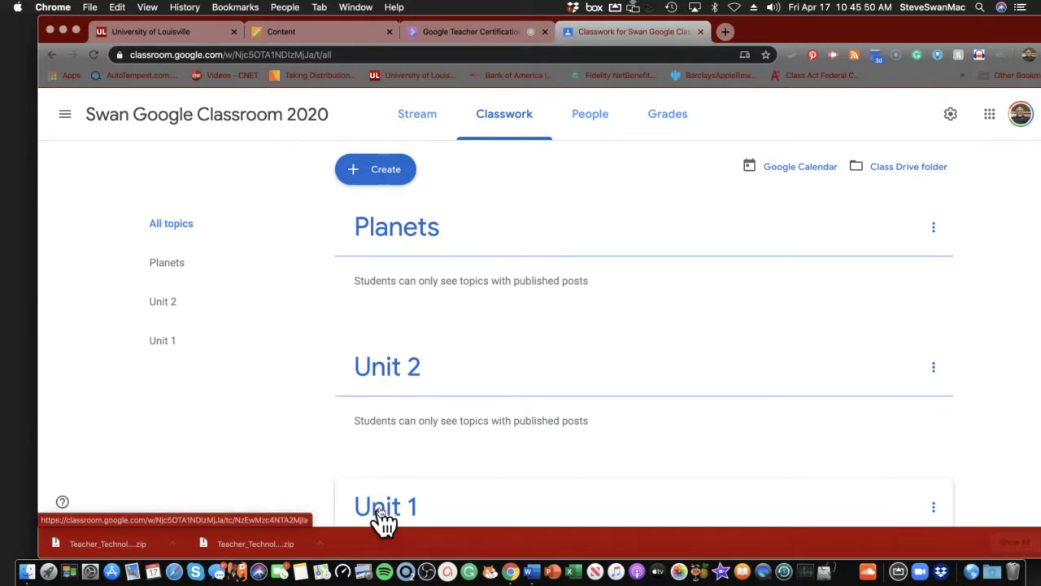
Reorder the classwork topics so that Unit 1 comes first, followed by Unit 2 and Planets.
{"action": "left_click_drag", "start_coordinate": [378, 517], "coordinate": [430, 230]}
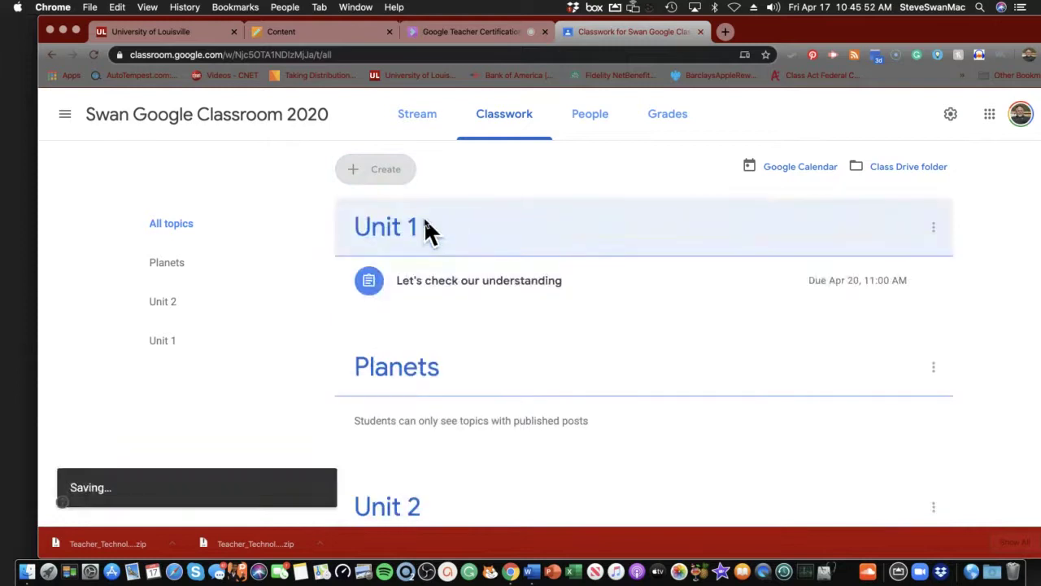
{"action": "scroll", "coordinate": [421, 248], "scroll_direction": "down", "scroll_amount": 4}
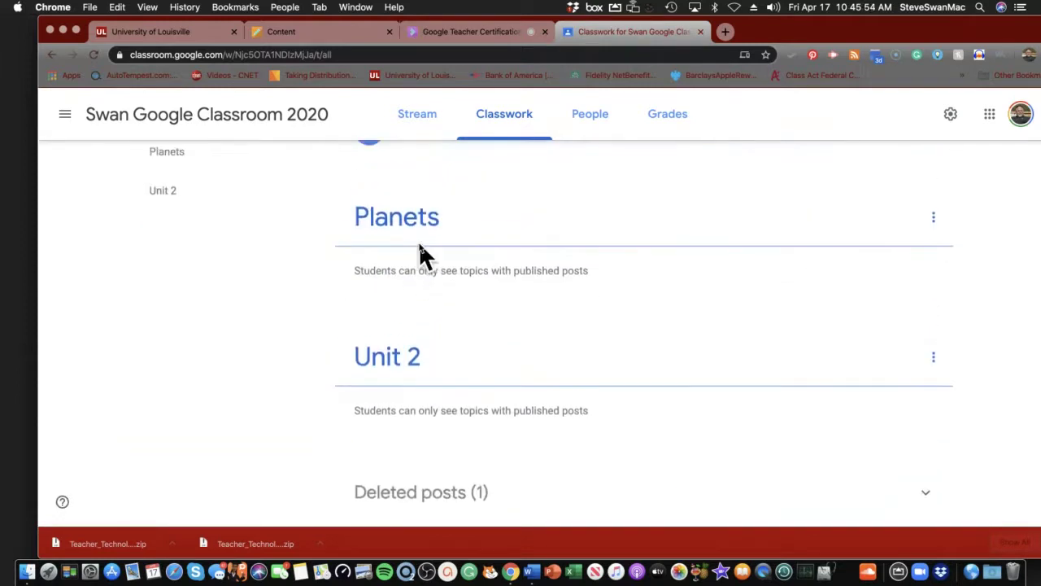
{"action": "left_click_drag", "start_coordinate": [396, 364], "coordinate": [427, 228]}
{"action": "scroll", "coordinate": [427, 245], "scroll_direction": "up", "scroll_amount": 2}
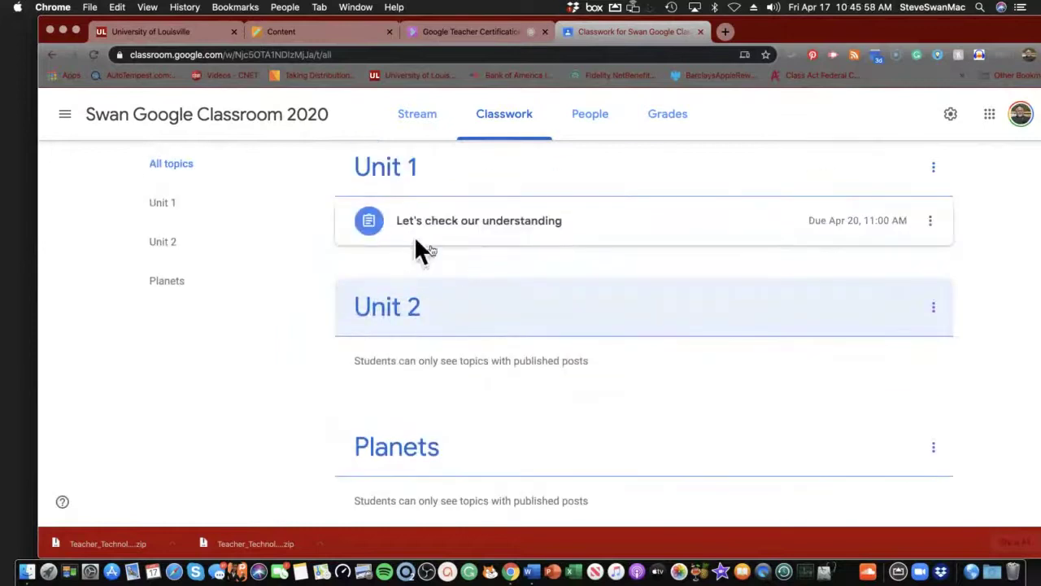
Start a new classwork assignment titled "Google Foo".
{"action": "scroll", "coordinate": [436, 257], "scroll_direction": "up", "scroll_amount": 1}
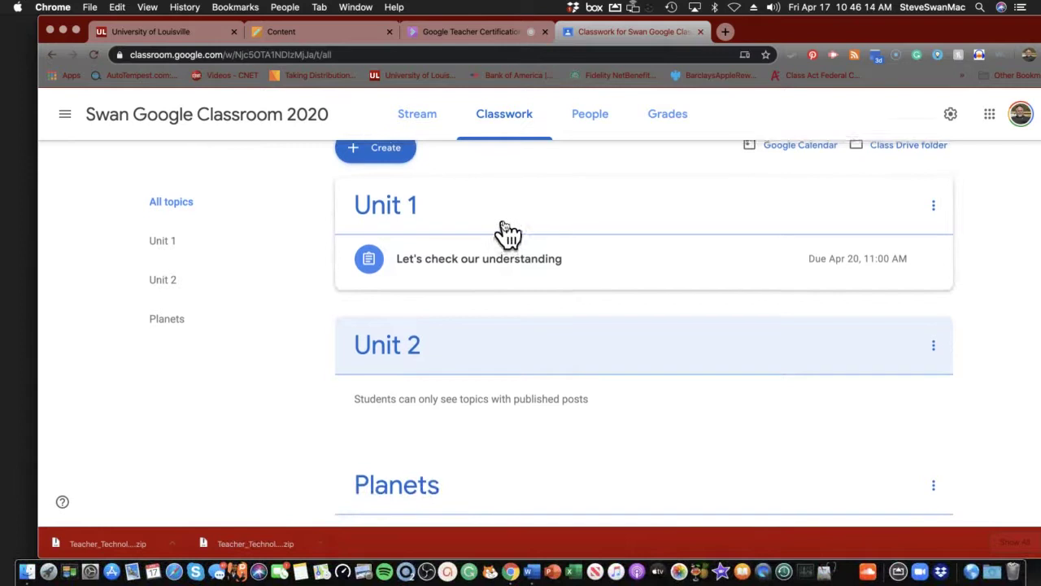
{"action": "scroll", "coordinate": [506, 234], "scroll_direction": "up", "scroll_amount": 1}
{"action": "left_click", "coordinate": [385, 172]}
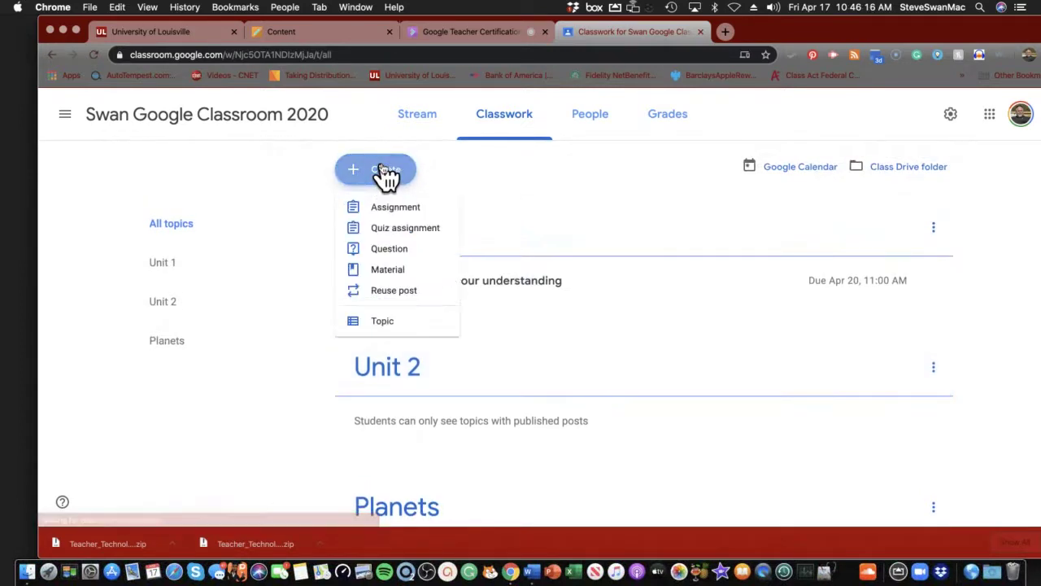
{"action": "left_click", "coordinate": [397, 208]}
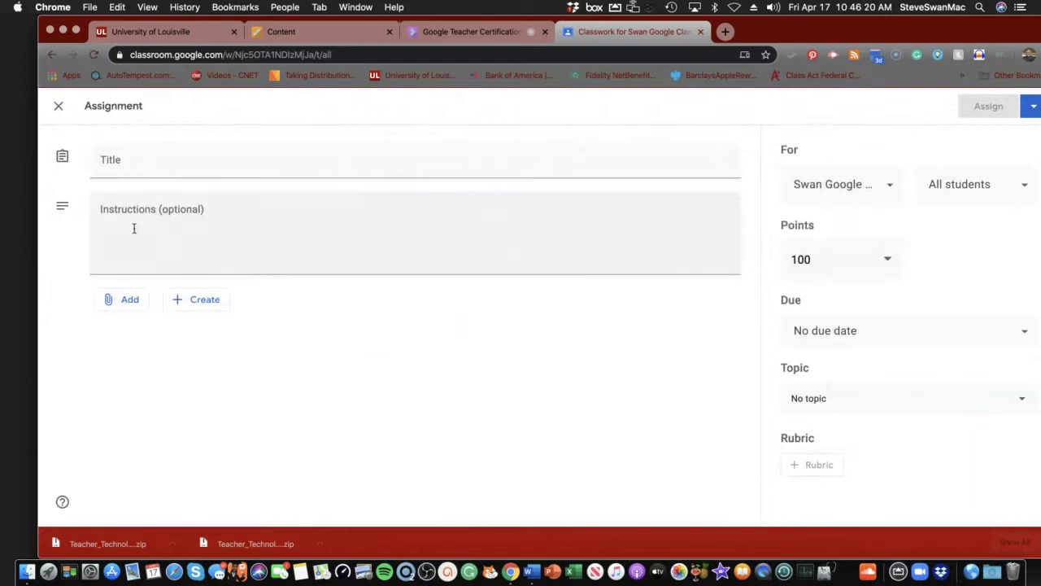
{"action": "left_click", "coordinate": [148, 165]}
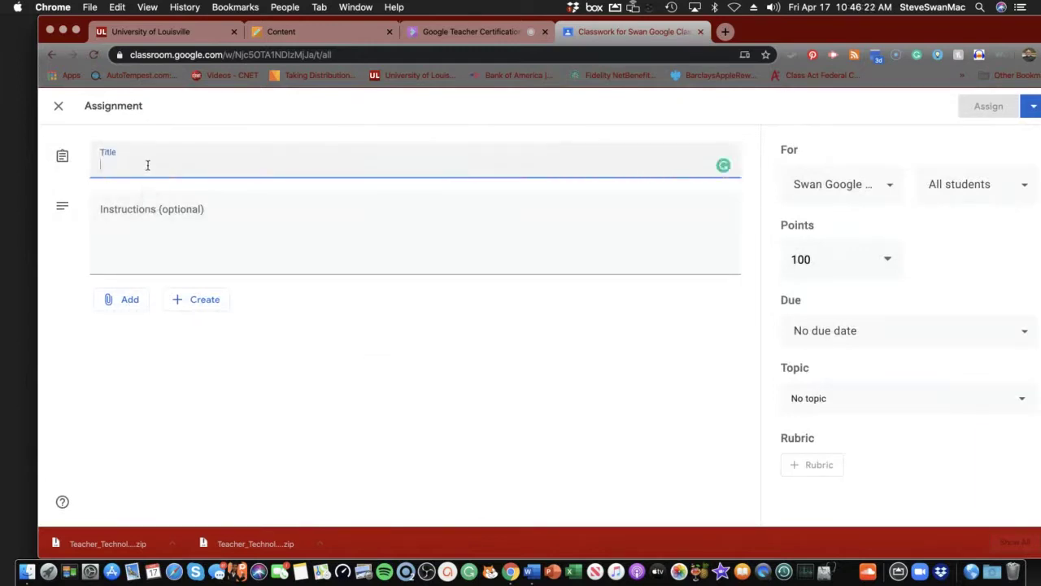
{"action": "type", "text": "Google Foo"}
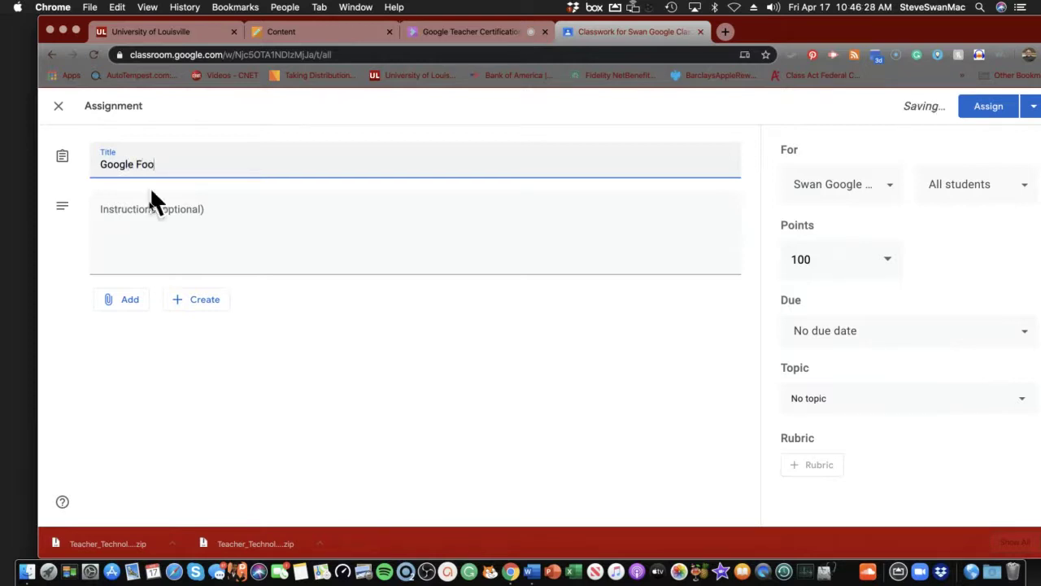
Attach the "My Portfolio" site from the recent Google Drive files to the assignment.
{"action": "left_click", "coordinate": [126, 301]}
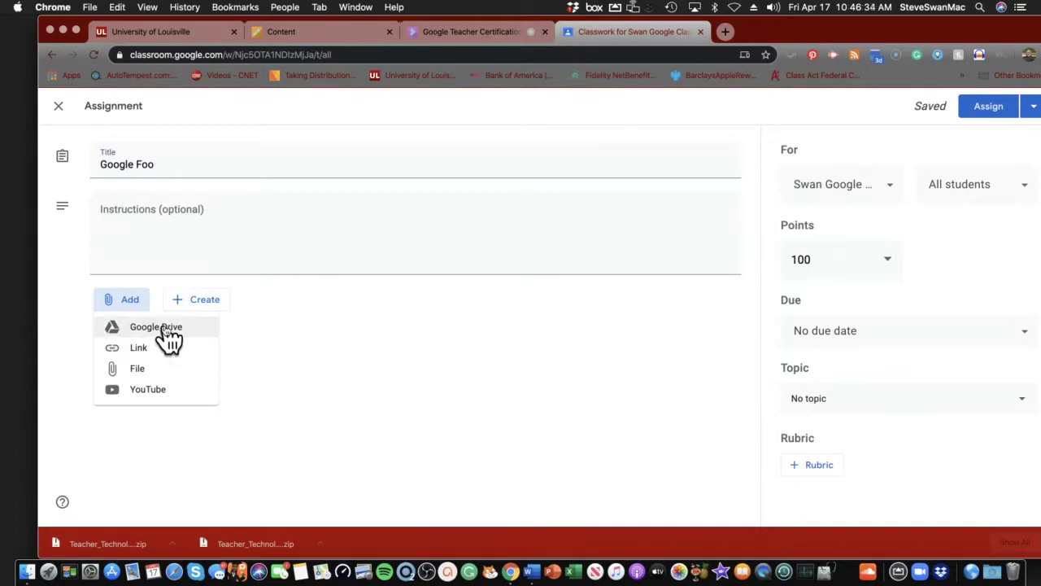
{"action": "left_click", "coordinate": [157, 327]}
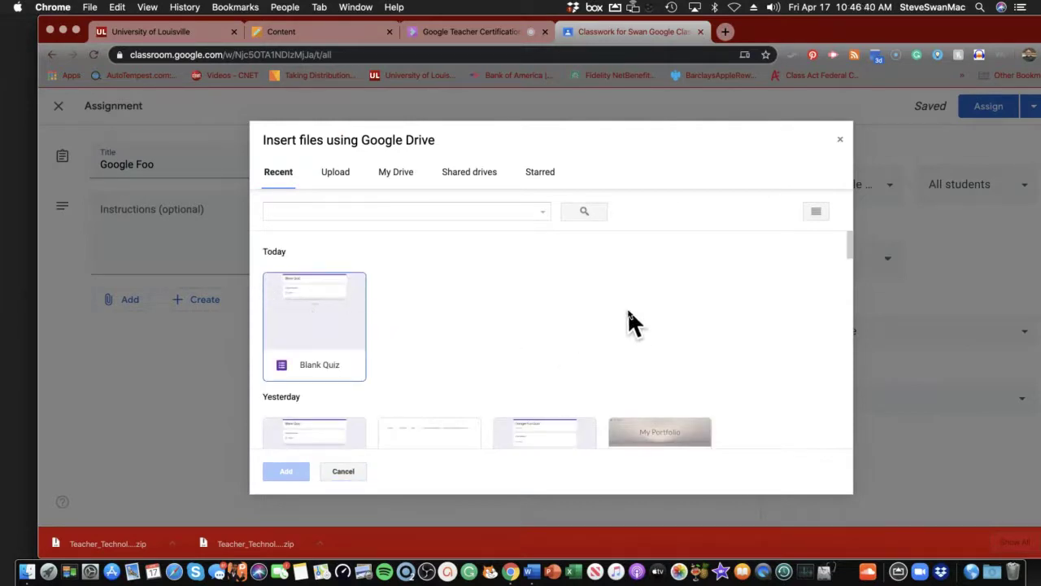
{"action": "scroll", "coordinate": [632, 321], "scroll_direction": "down", "scroll_amount": 5}
{"action": "scroll", "coordinate": [632, 321], "scroll_direction": "up", "scroll_amount": 1}
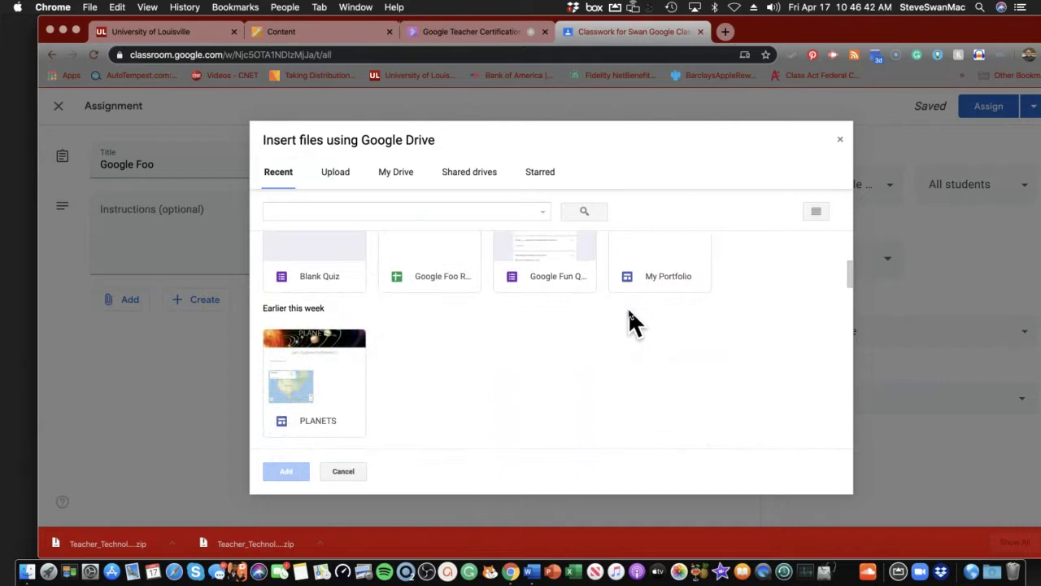
{"action": "scroll", "coordinate": [632, 322], "scroll_direction": "up", "scroll_amount": 1}
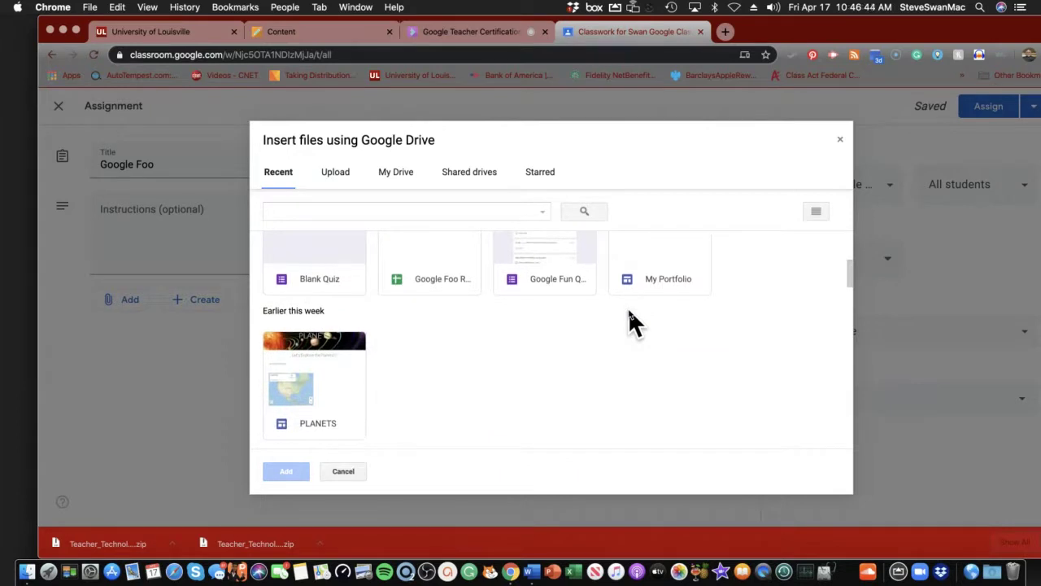
{"action": "scroll", "coordinate": [632, 322], "scroll_direction": "down", "scroll_amount": 3}
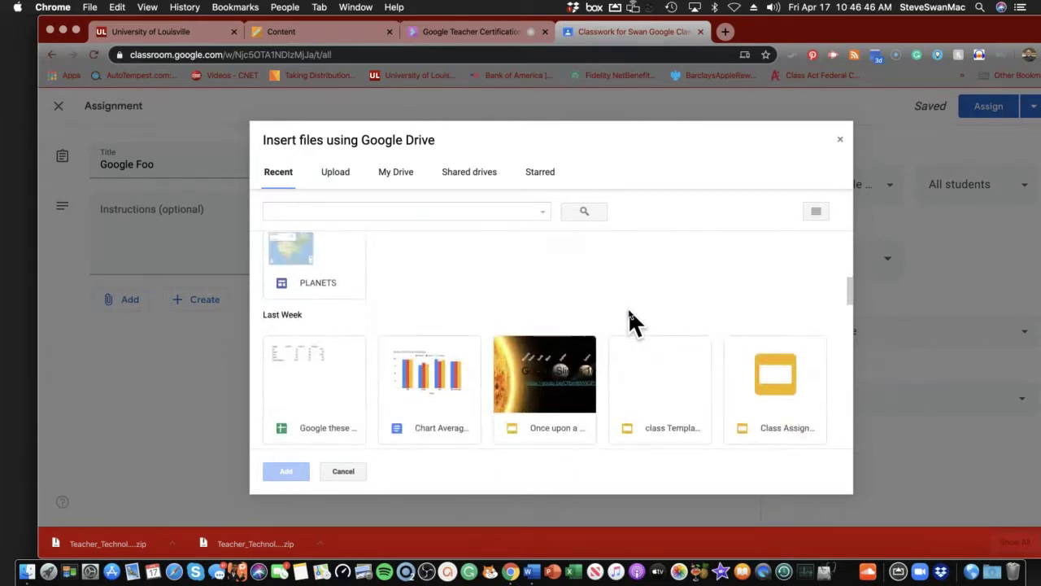
{"action": "scroll", "coordinate": [630, 317], "scroll_direction": "down", "scroll_amount": 1}
{"action": "scroll", "coordinate": [630, 317], "scroll_direction": "up", "scroll_amount": 1}
{"action": "scroll", "coordinate": [630, 317], "scroll_direction": "up", "scroll_amount": 3}
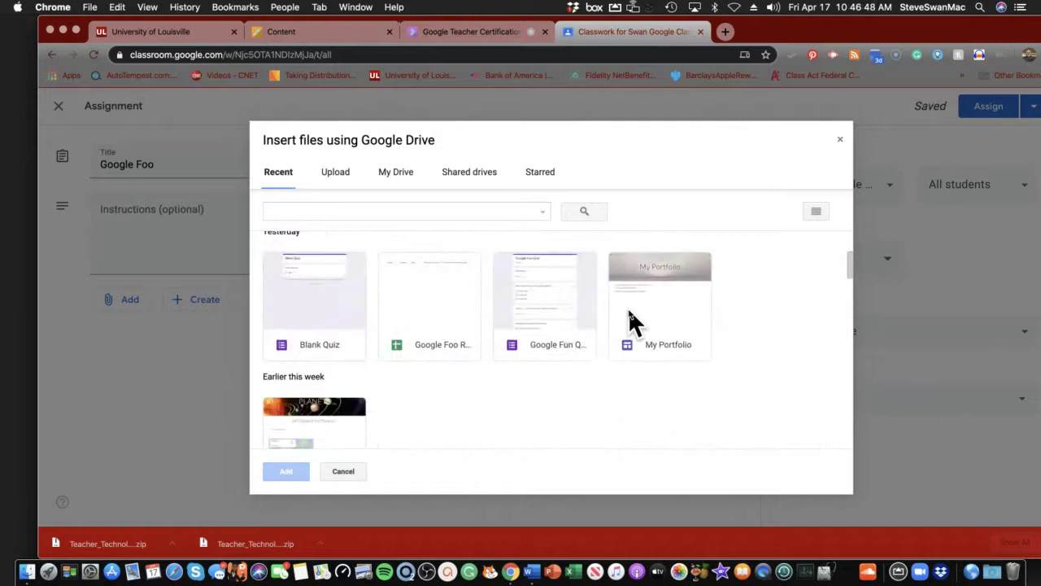
{"action": "double_click", "coordinate": [663, 342]}
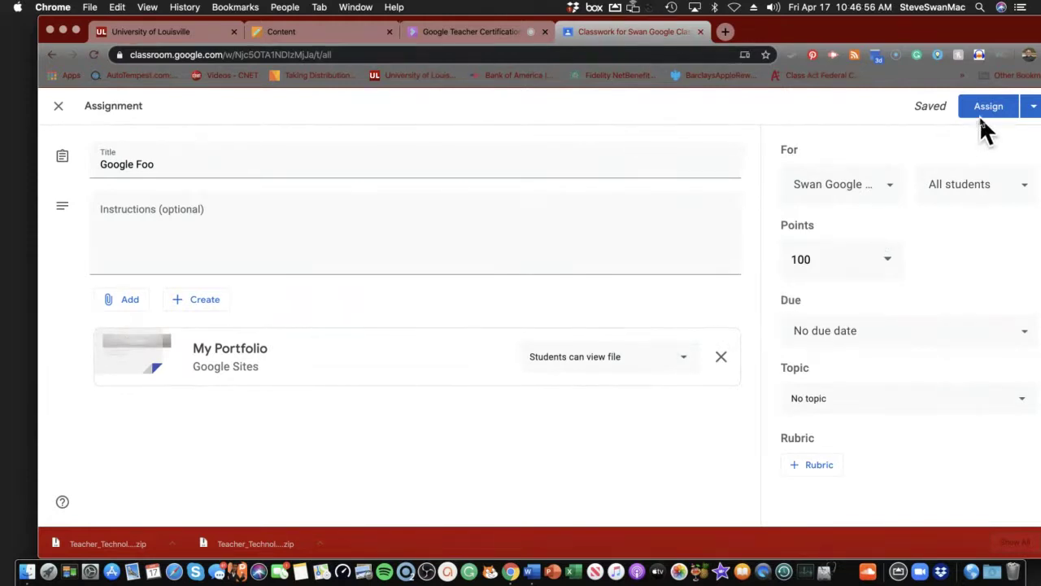
Place the Google Foo assignment under the Unit 1 topic and assign it to all students.
{"action": "left_click", "coordinate": [831, 399]}
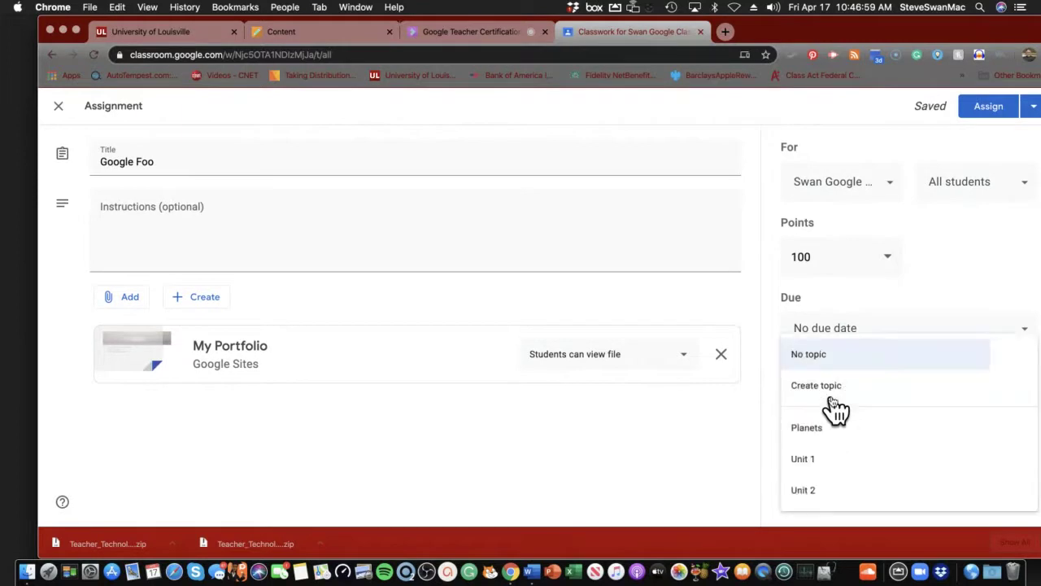
{"action": "left_click", "coordinate": [805, 461]}
{"action": "left_click", "coordinate": [984, 109]}
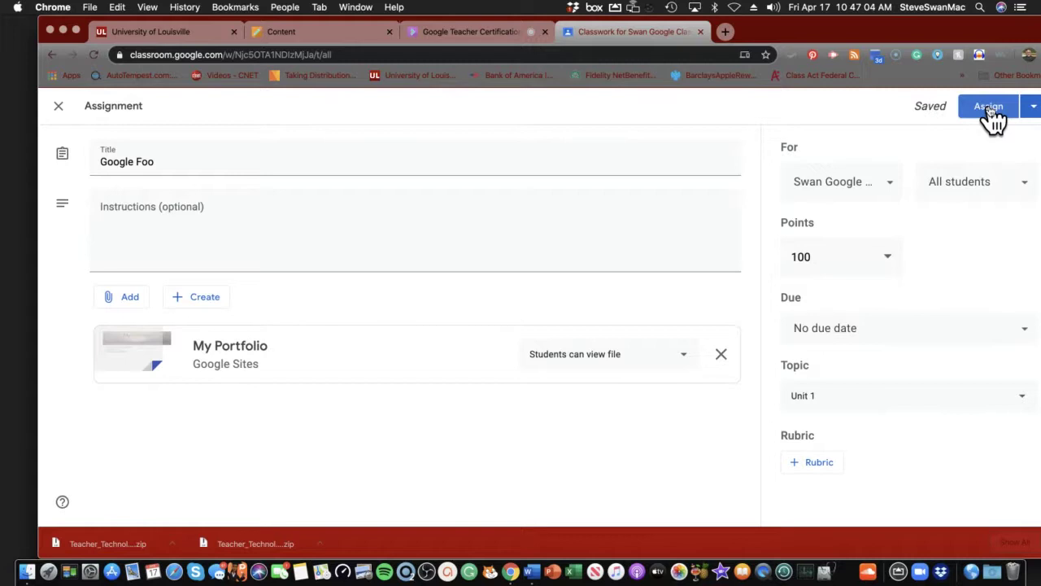
{"action": "left_click", "coordinate": [989, 109]}
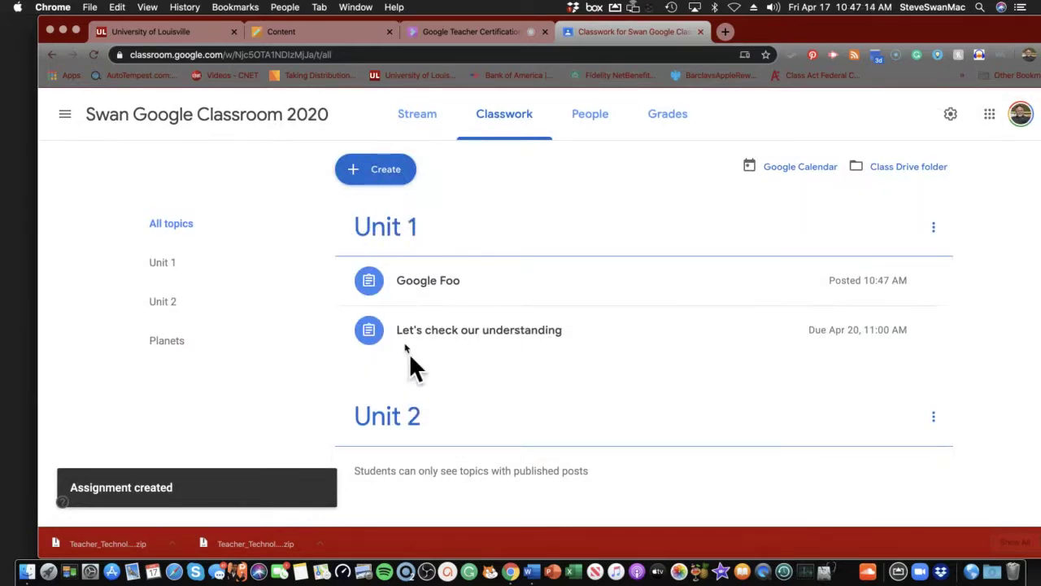
Look through the class Stream to see how the new assignment and the older posts are listed.
{"action": "left_click", "coordinate": [416, 122]}
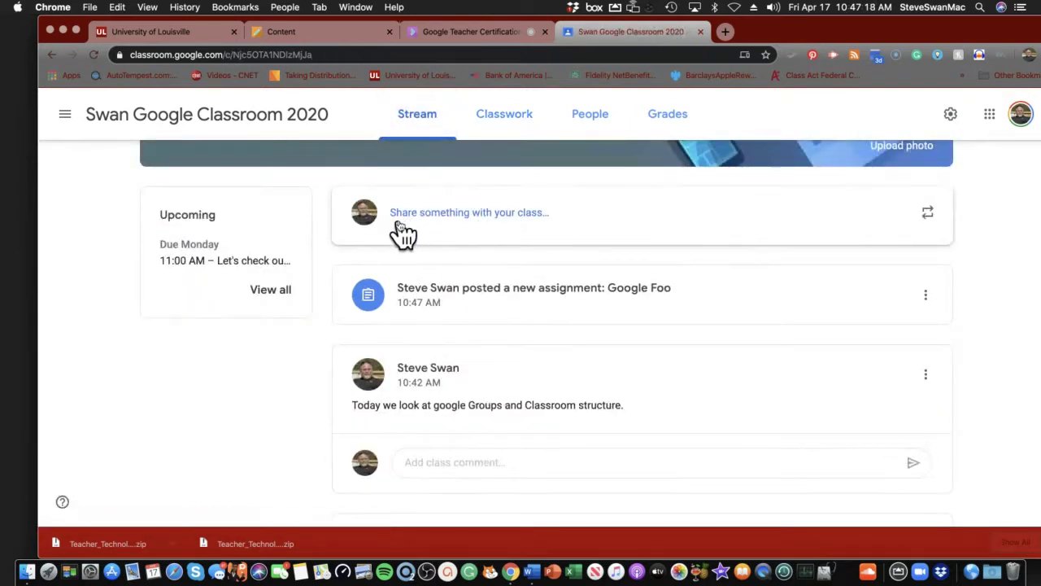
{"action": "scroll", "coordinate": [400, 228], "scroll_direction": "down", "scroll_amount": 5}
{"action": "scroll", "coordinate": [399, 220], "scroll_direction": "down", "scroll_amount": 7}
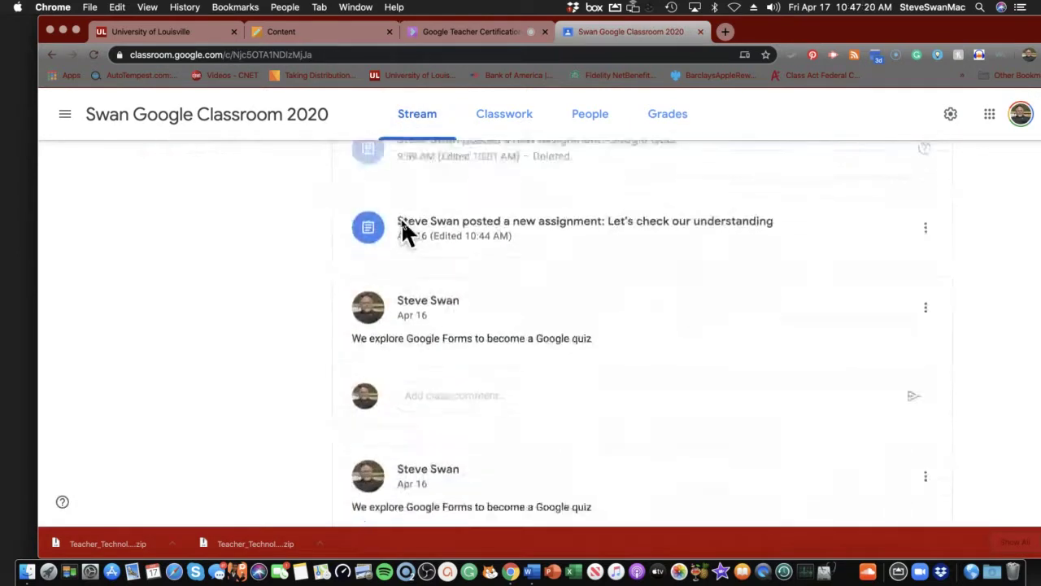
{"action": "scroll", "coordinate": [401, 221], "scroll_direction": "down", "scroll_amount": 10}
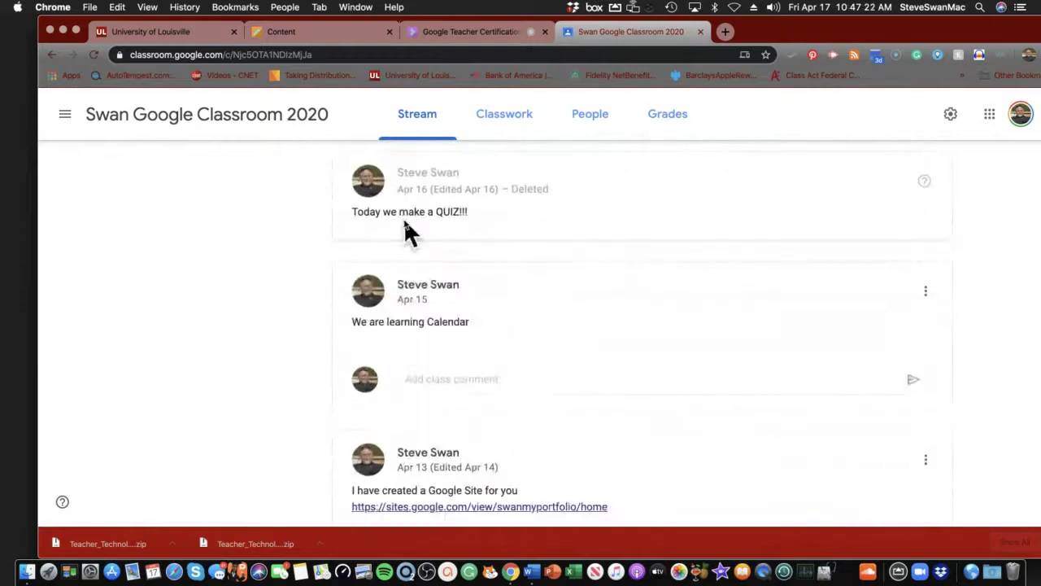
Compare how the class posts are listed in the Stream with how the assignments are organised by topic in Classwork.
{"action": "scroll", "coordinate": [406, 232], "scroll_direction": "up", "scroll_amount": 20}
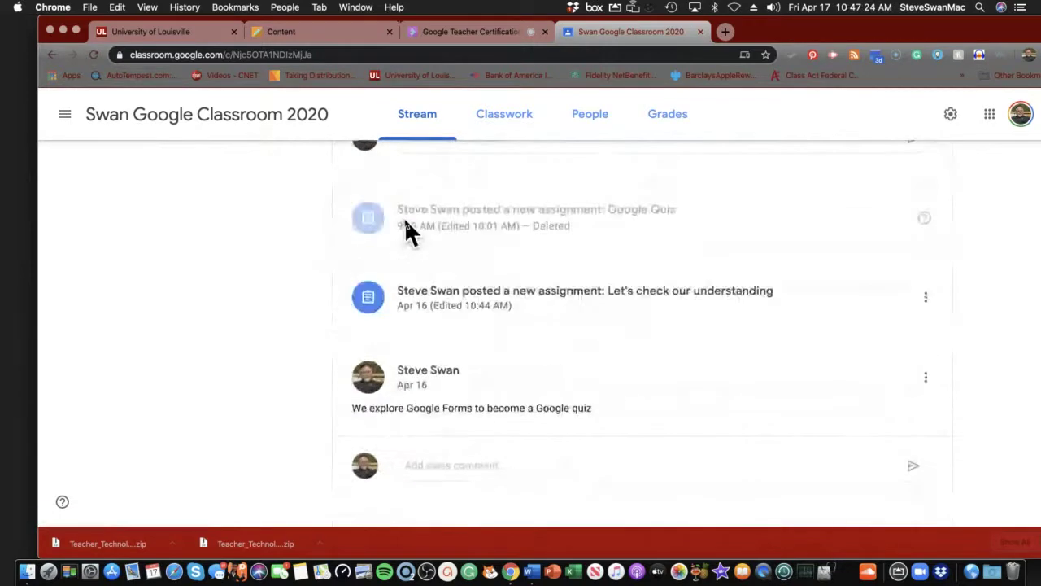
{"action": "scroll", "coordinate": [407, 232], "scroll_direction": "up", "scroll_amount": 5}
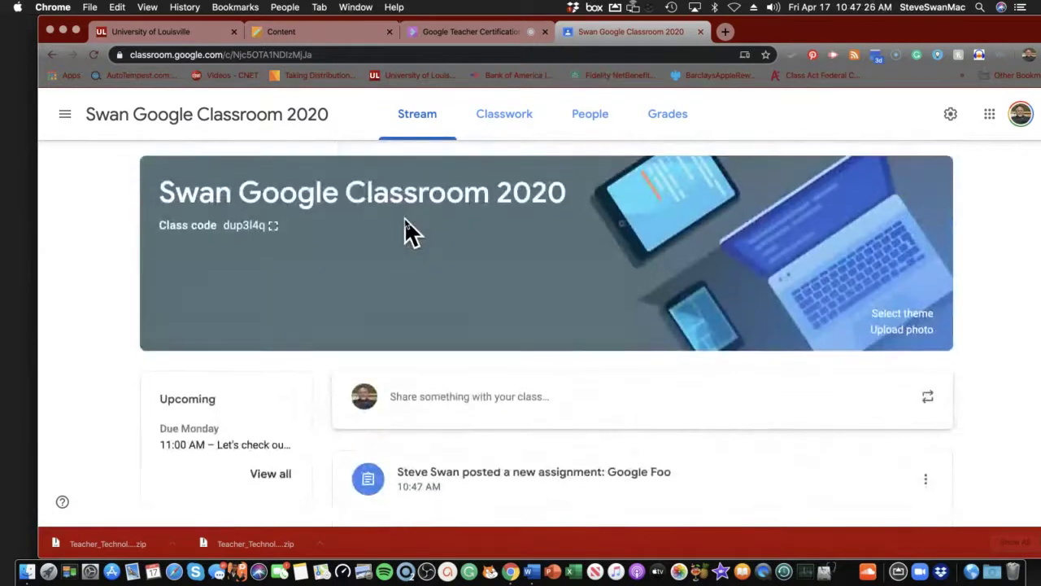
{"action": "scroll", "coordinate": [407, 232], "scroll_direction": "down", "scroll_amount": 3}
{"action": "scroll", "coordinate": [409, 232], "scroll_direction": "down", "scroll_amount": 1}
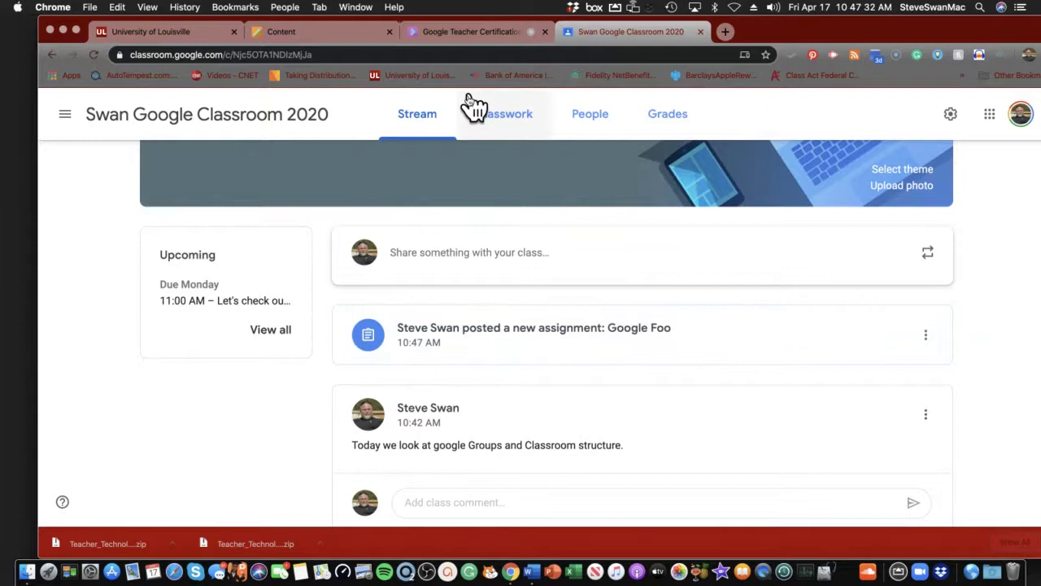
{"action": "left_click", "coordinate": [492, 126]}
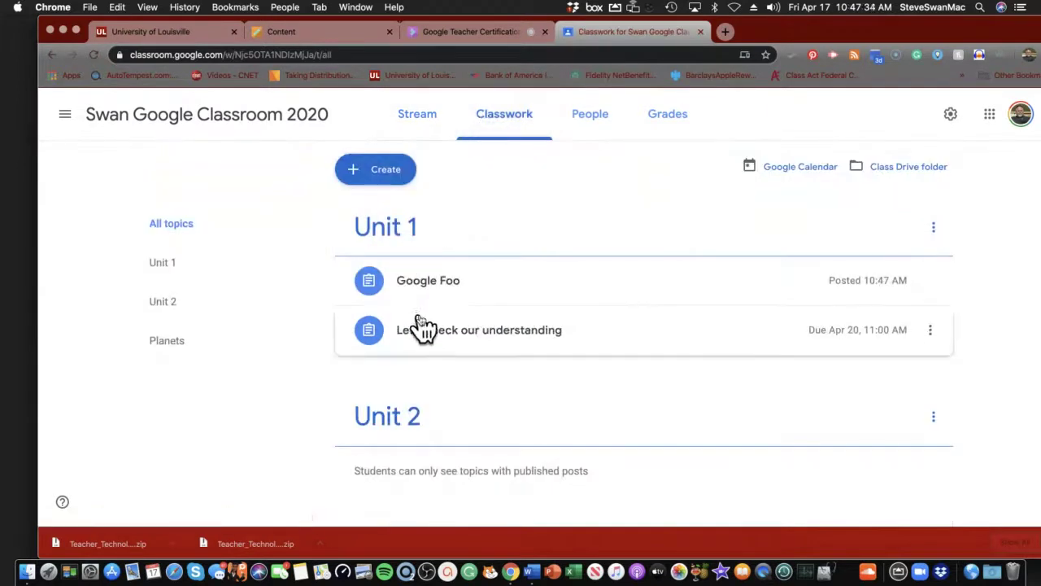
{"action": "scroll", "coordinate": [420, 330], "scroll_direction": "down", "scroll_amount": 2}
{"action": "scroll", "coordinate": [411, 269], "scroll_direction": "up", "scroll_amount": 2}
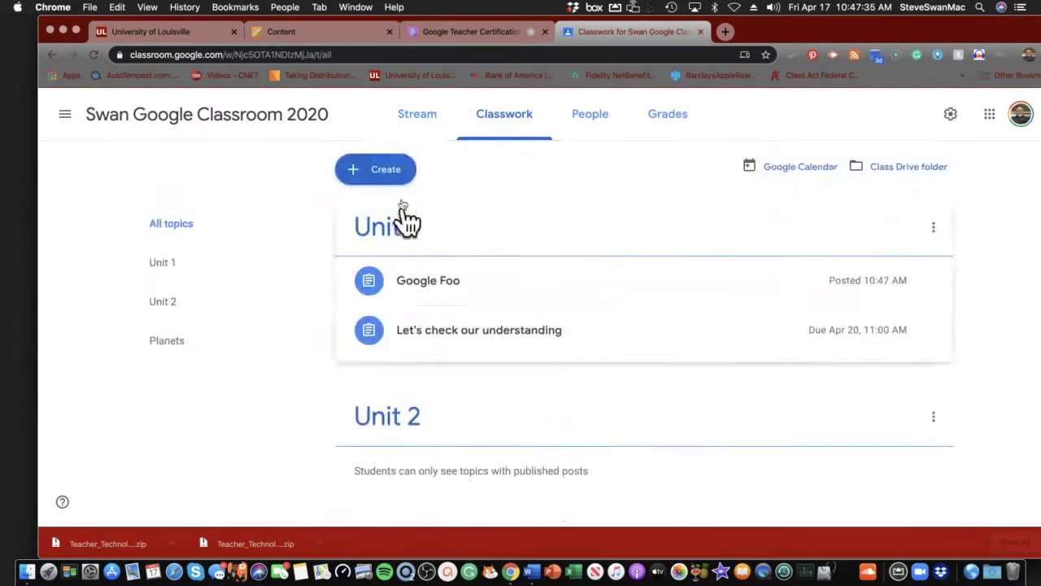
{"action": "left_click", "coordinate": [406, 114]}
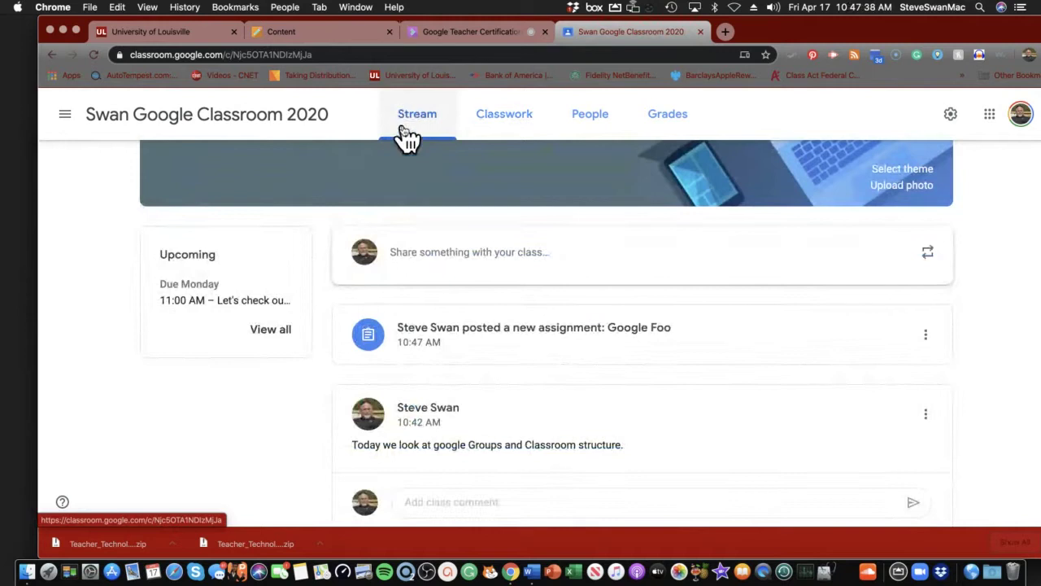
View the student work page of the upcoming "Let's check our understanding" assignment and return to the class Stream.
{"action": "left_click", "coordinate": [199, 301]}
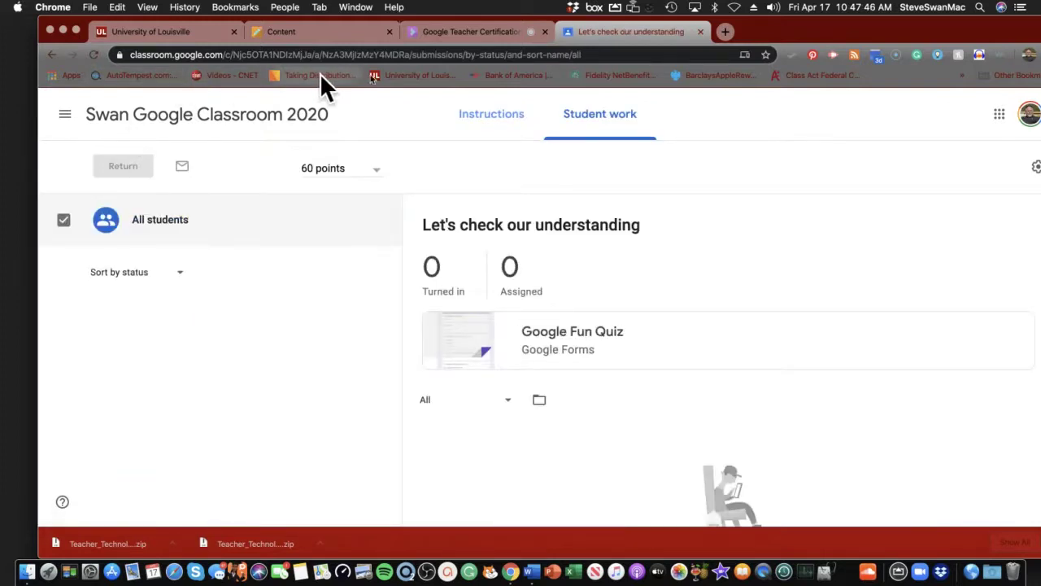
{"action": "left_click", "coordinate": [52, 56]}
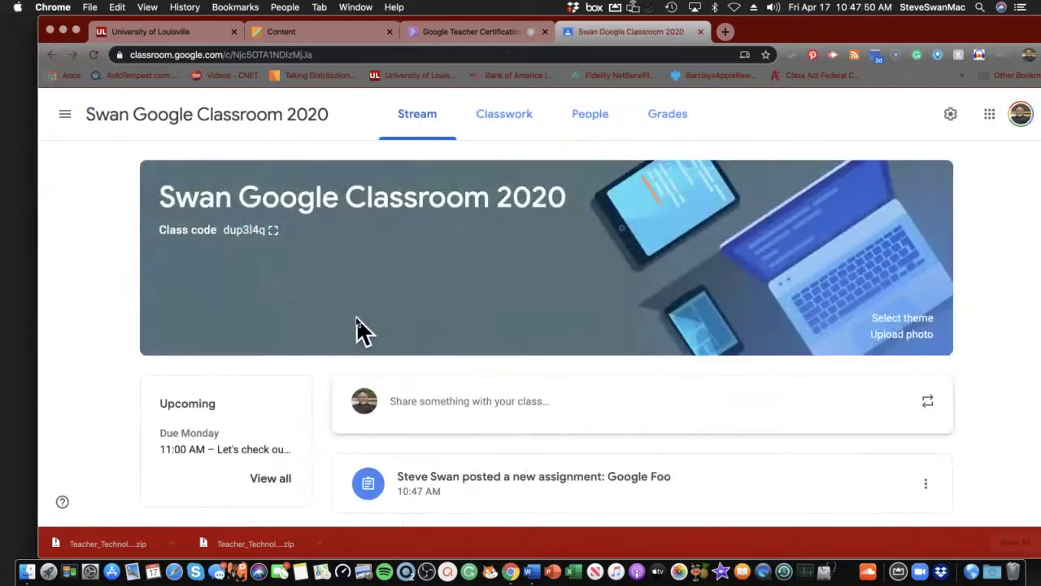
{"action": "scroll", "coordinate": [361, 330], "scroll_direction": "down", "scroll_amount": 3}
{"action": "scroll", "coordinate": [358, 330], "scroll_direction": "down", "scroll_amount": 3}
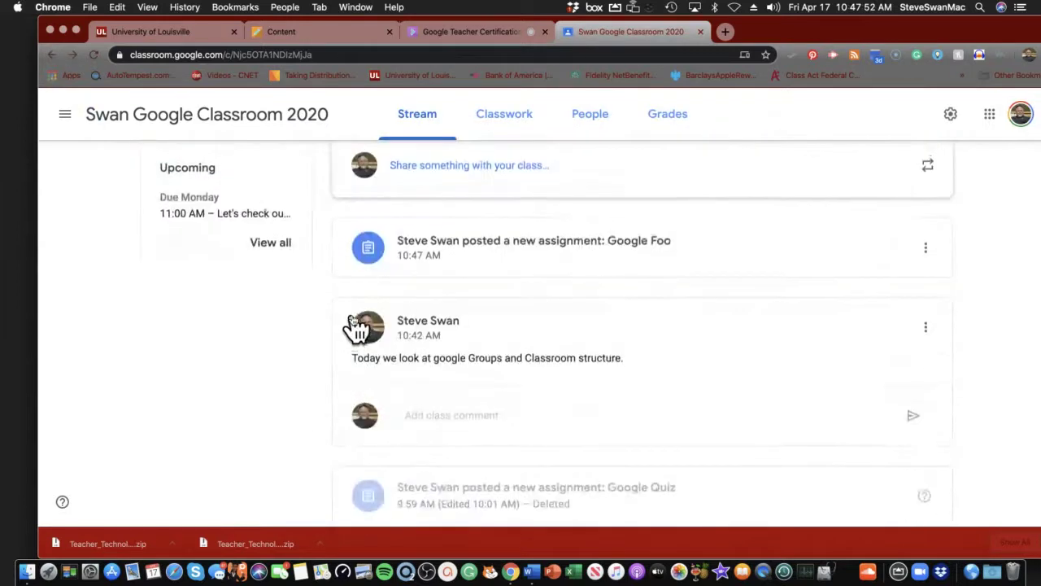
{"action": "scroll", "coordinate": [353, 325], "scroll_direction": "up", "scroll_amount": 3}
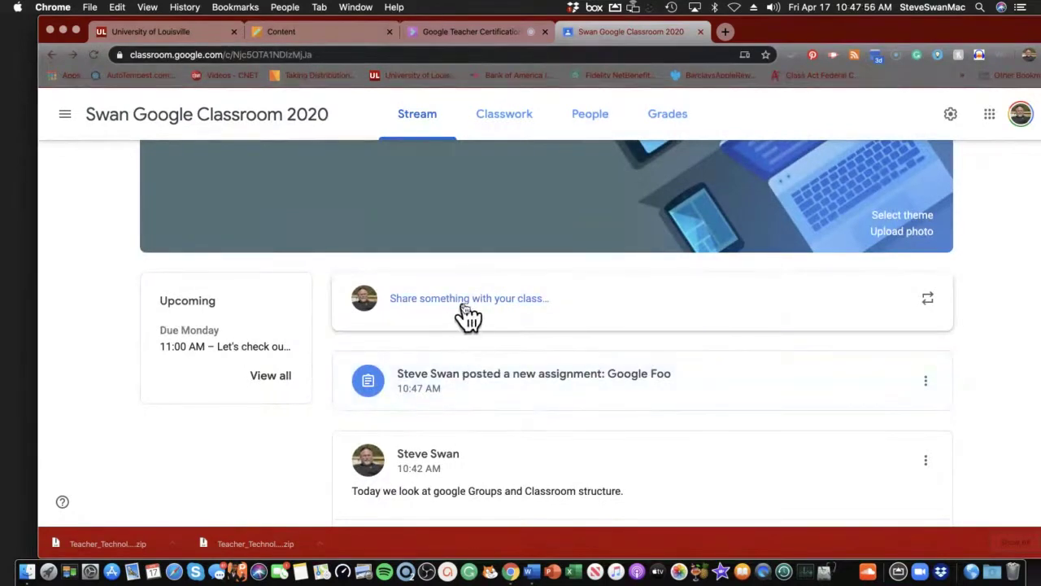
Start a new classwork assignment titled "Planets".
{"action": "left_click", "coordinate": [493, 127]}
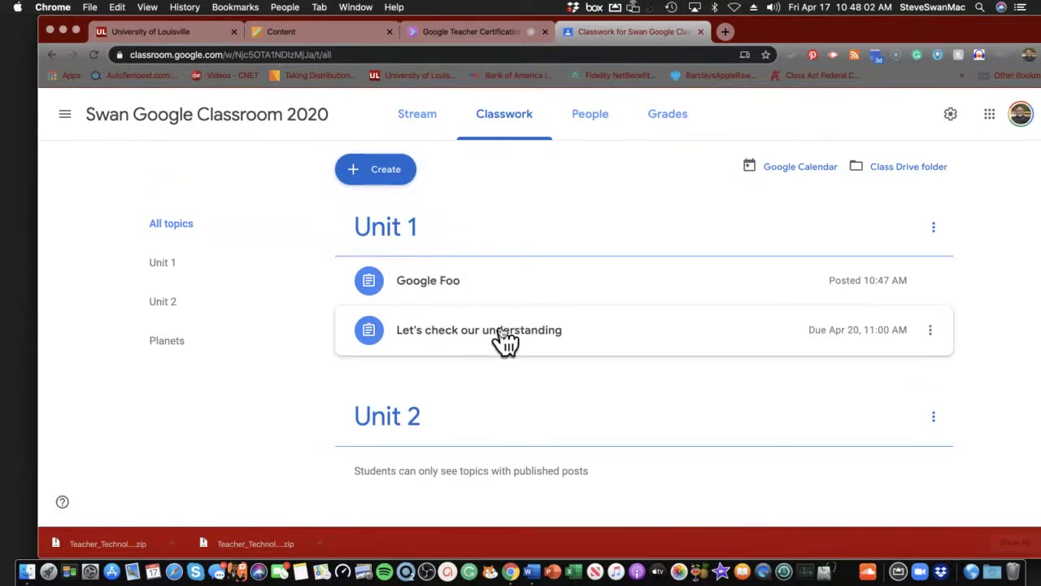
{"action": "left_click", "coordinate": [365, 169]}
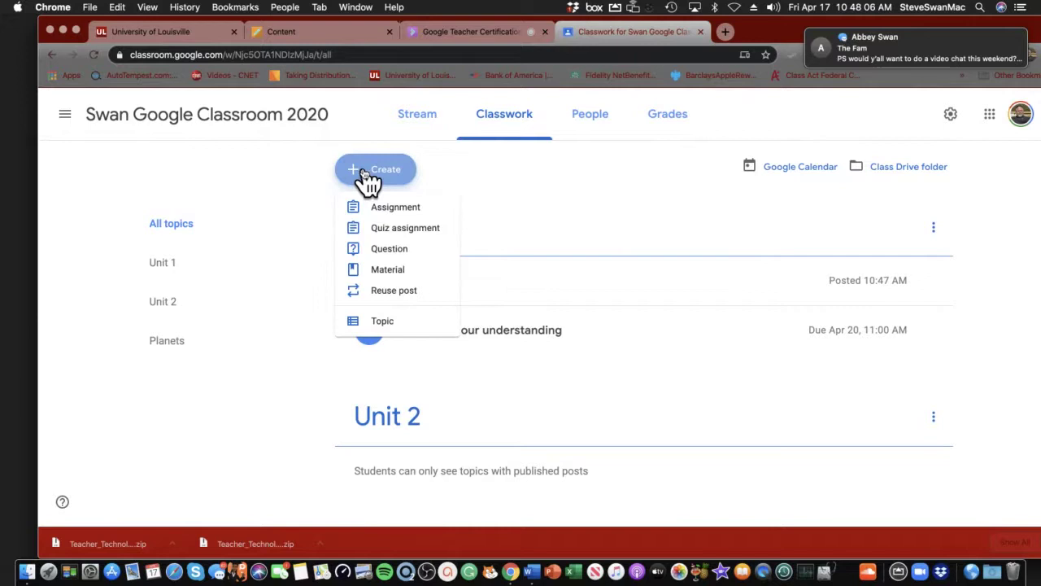
{"action": "left_click", "coordinate": [373, 210]}
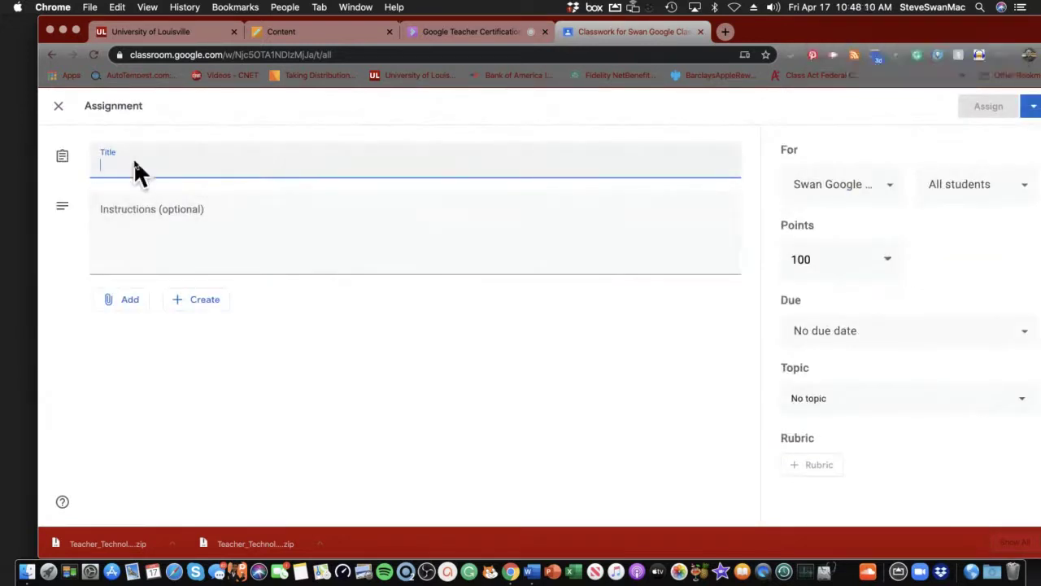
{"action": "type", "text": "Planets"}
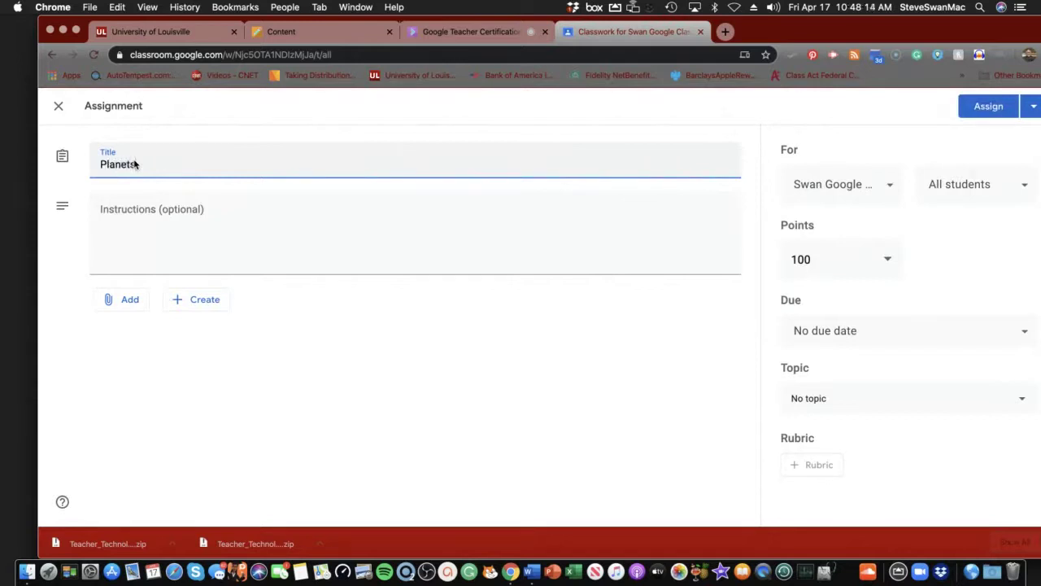
Attach the "PLANETS" site from this week's recent Google Drive files to the assignment.
{"action": "left_click", "coordinate": [129, 302]}
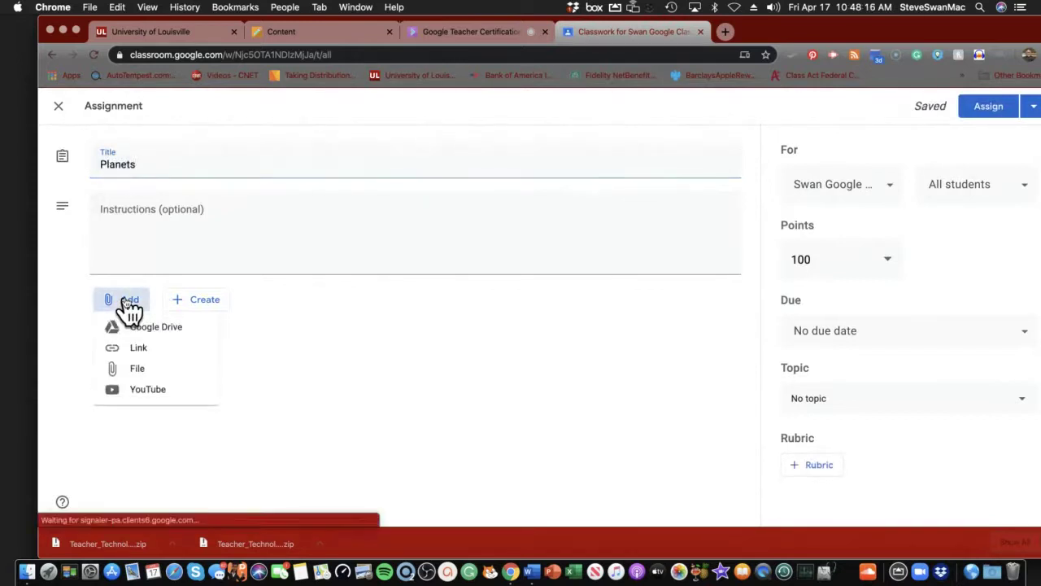
{"action": "left_click", "coordinate": [126, 333]}
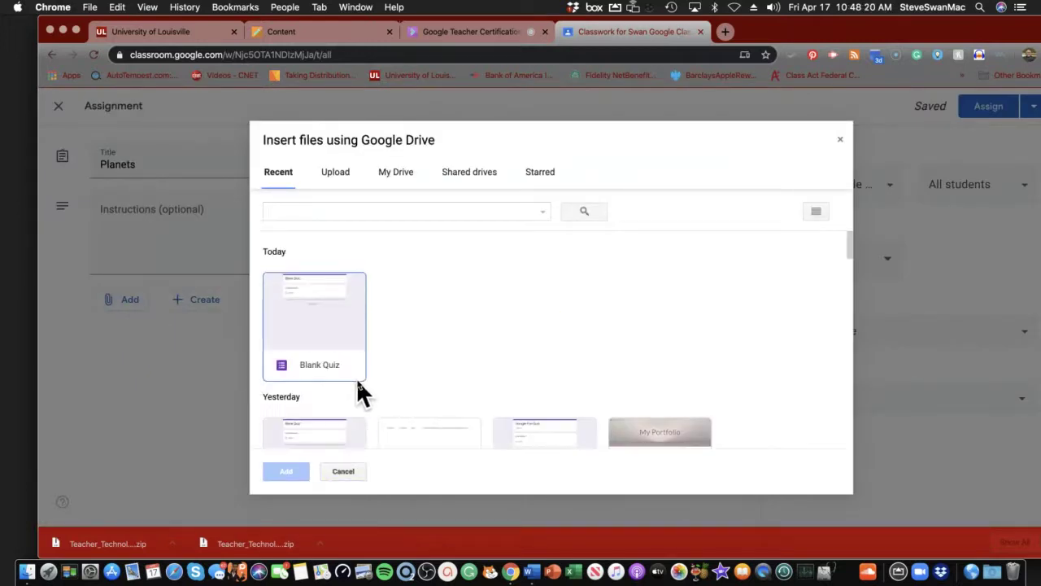
{"action": "scroll", "coordinate": [356, 379], "scroll_direction": "down", "scroll_amount": 4}
{"action": "scroll", "coordinate": [357, 379], "scroll_direction": "down", "scroll_amount": 3}
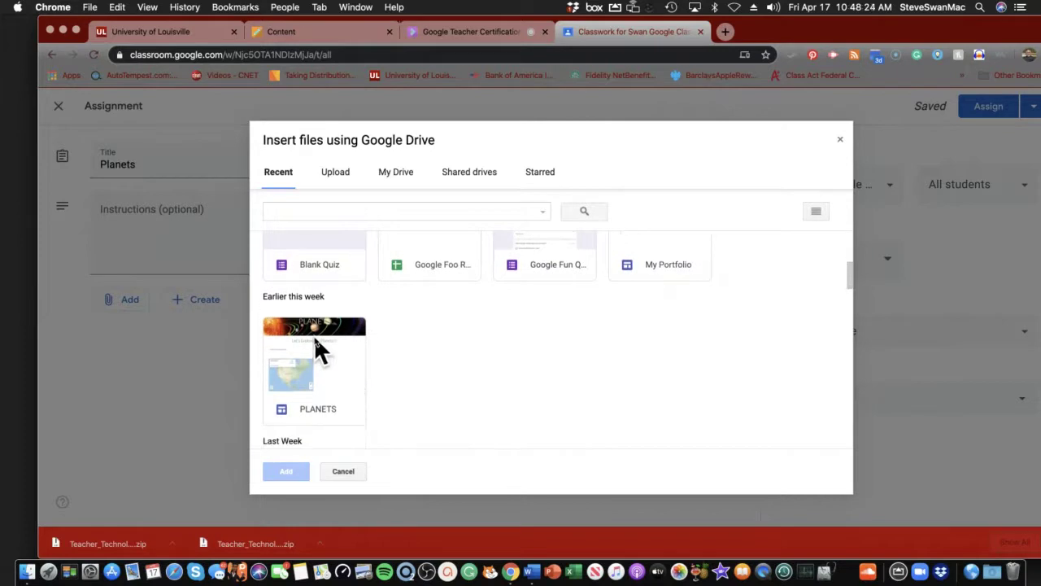
{"action": "double_click", "coordinate": [308, 330]}
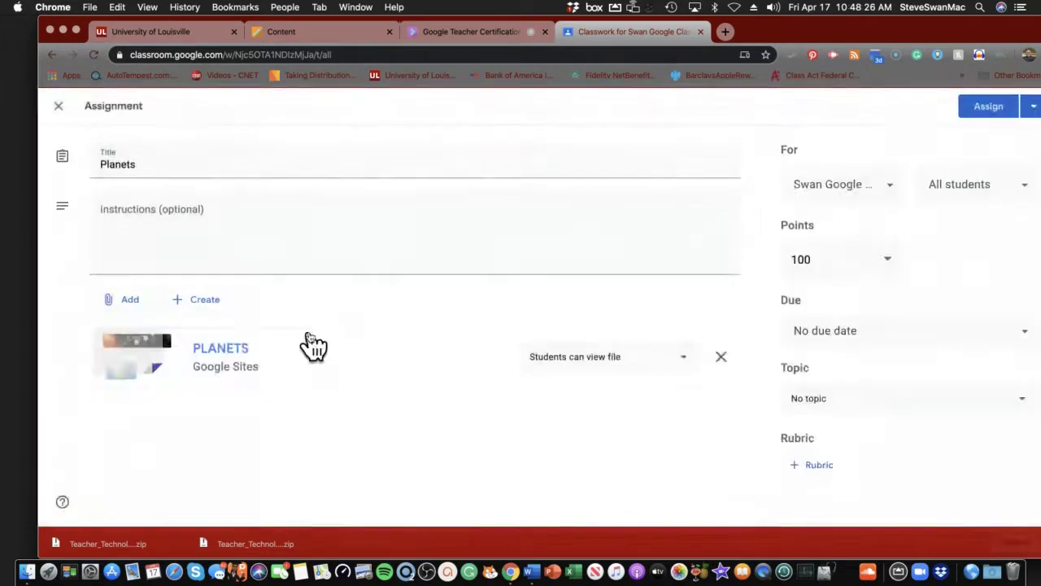
Attach the "Once upon a Google" slides from last week's recent Google Drive files to the assignment.
{"action": "left_click", "coordinate": [131, 301]}
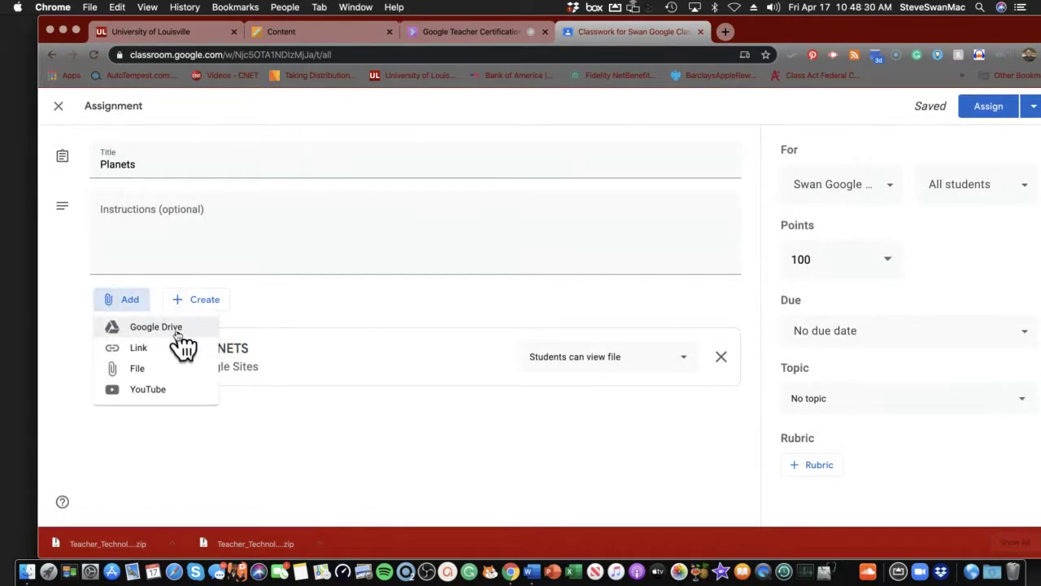
{"action": "left_click", "coordinate": [169, 327]}
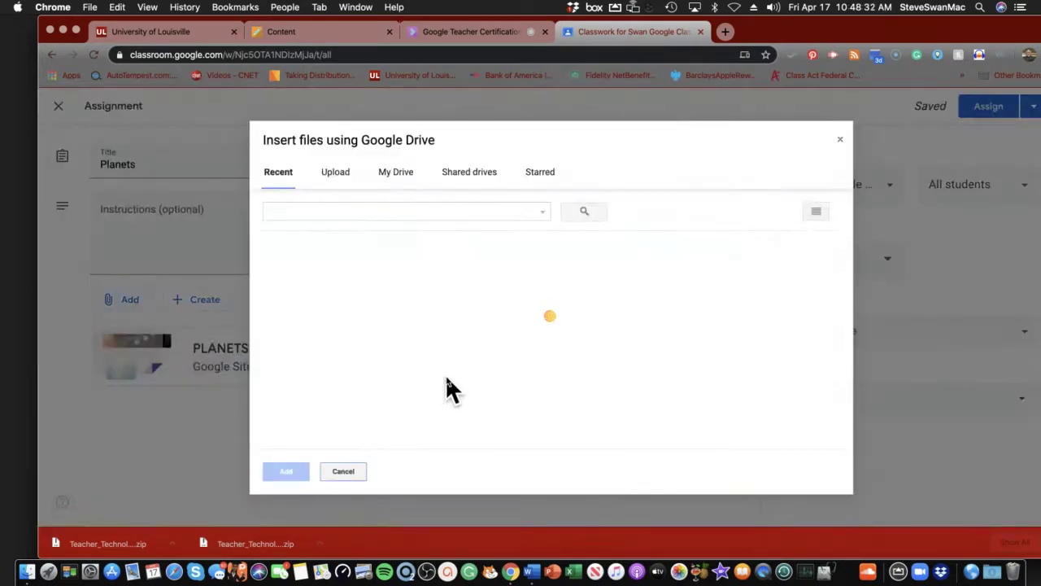
{"action": "scroll", "coordinate": [455, 370], "scroll_direction": "down", "scroll_amount": 5}
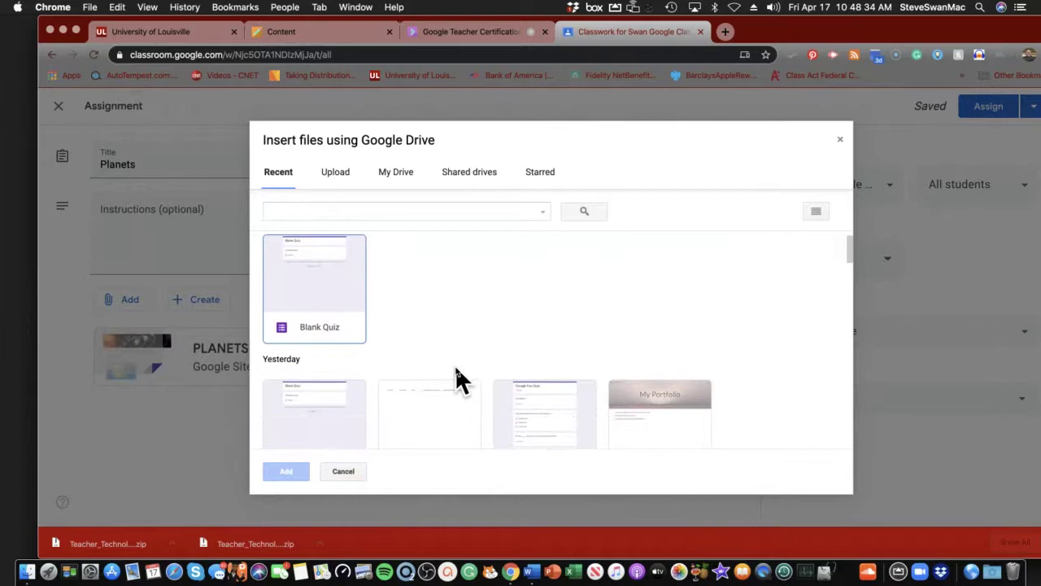
{"action": "scroll", "coordinate": [455, 370], "scroll_direction": "down", "scroll_amount": 5}
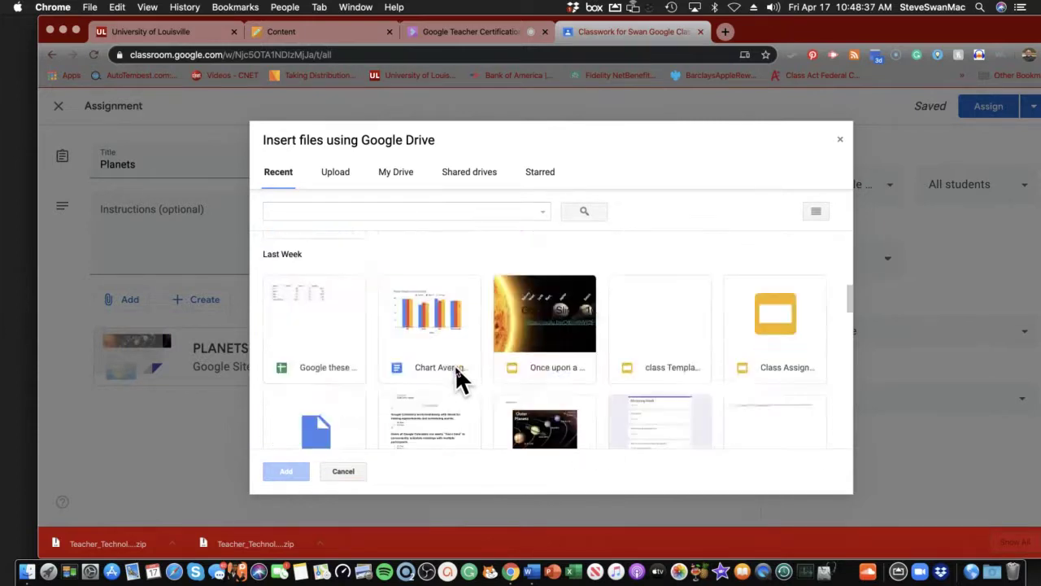
{"action": "double_click", "coordinate": [560, 330]}
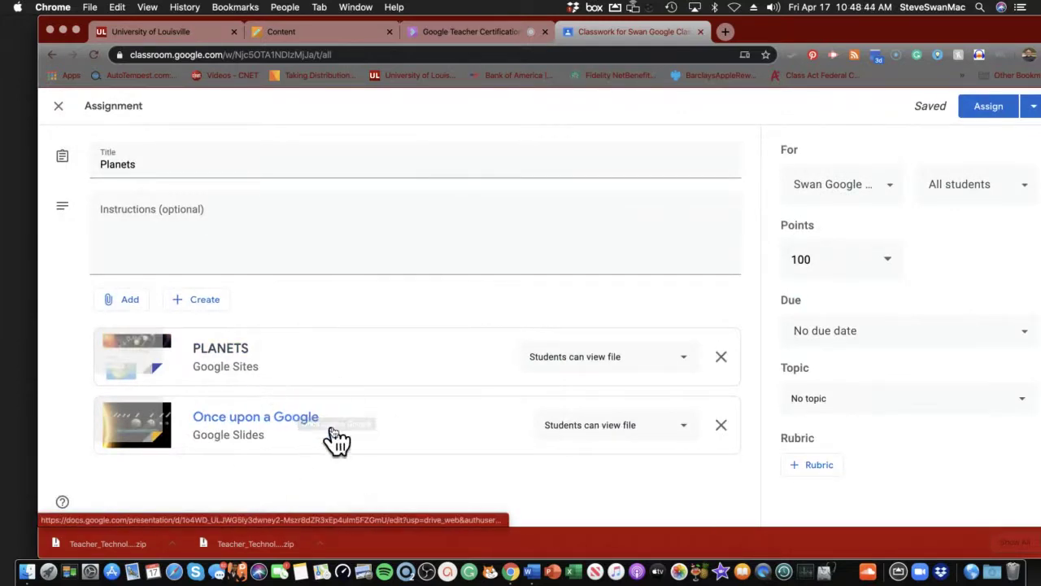
Try to attach the "PLANETS" site from Google Drive to the assignment a second time.
{"action": "left_click", "coordinate": [126, 301]}
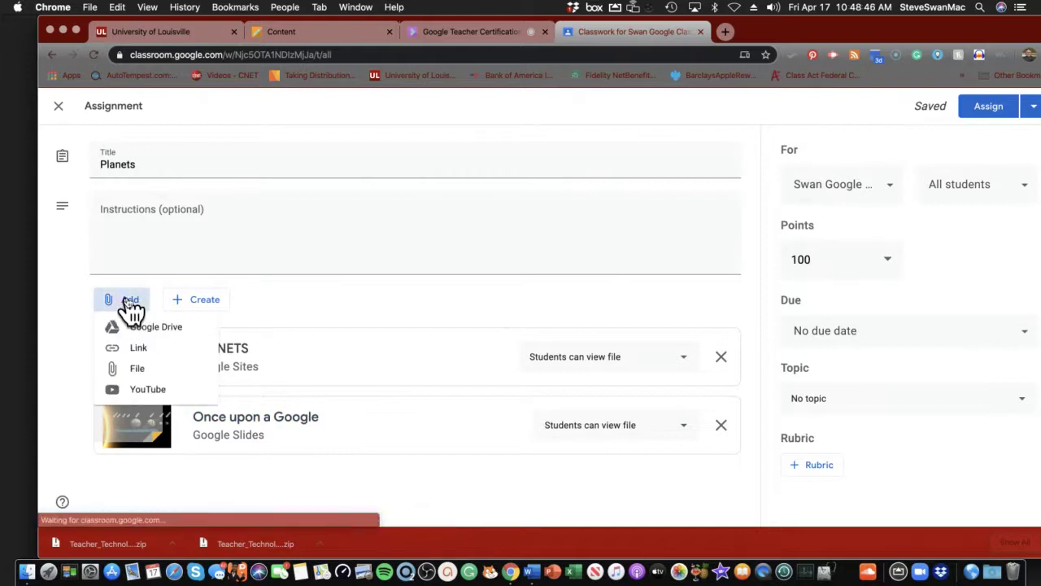
{"action": "left_click", "coordinate": [133, 329]}
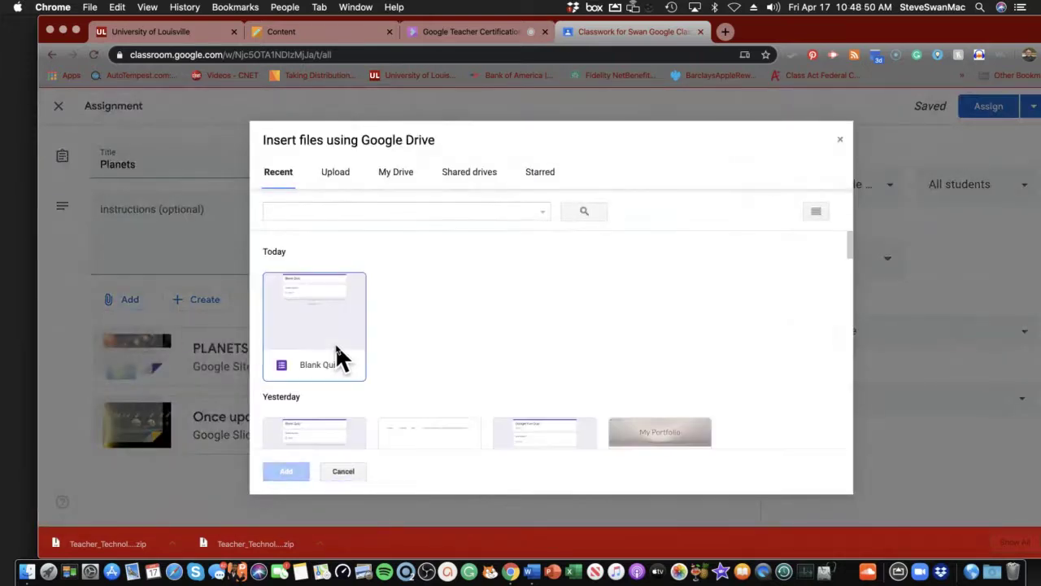
{"action": "scroll", "coordinate": [335, 343], "scroll_direction": "down", "scroll_amount": 3}
{"action": "scroll", "coordinate": [337, 346], "scroll_direction": "down", "scroll_amount": 1}
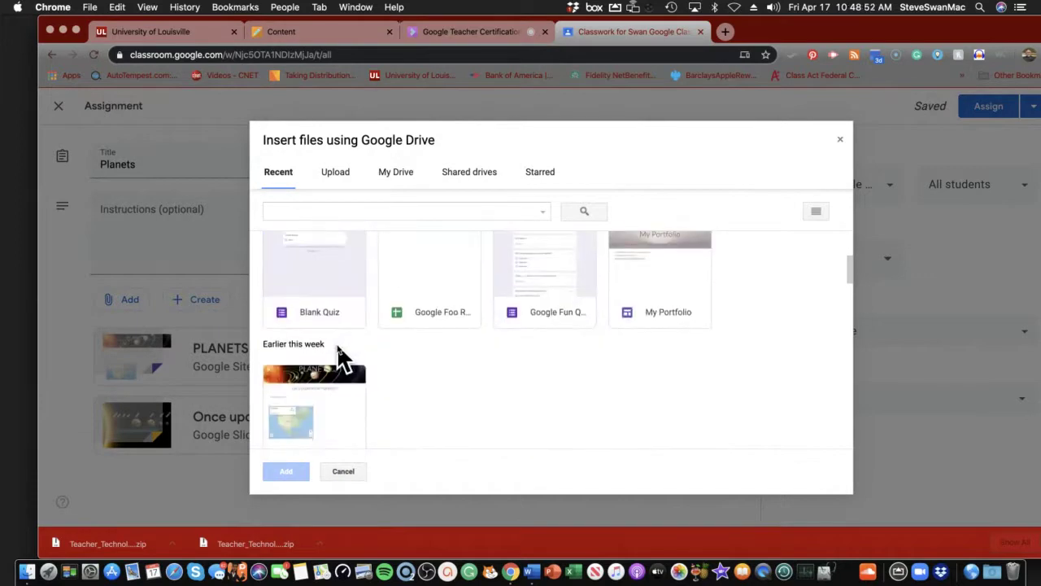
{"action": "scroll", "coordinate": [342, 343], "scroll_direction": "down", "scroll_amount": 2}
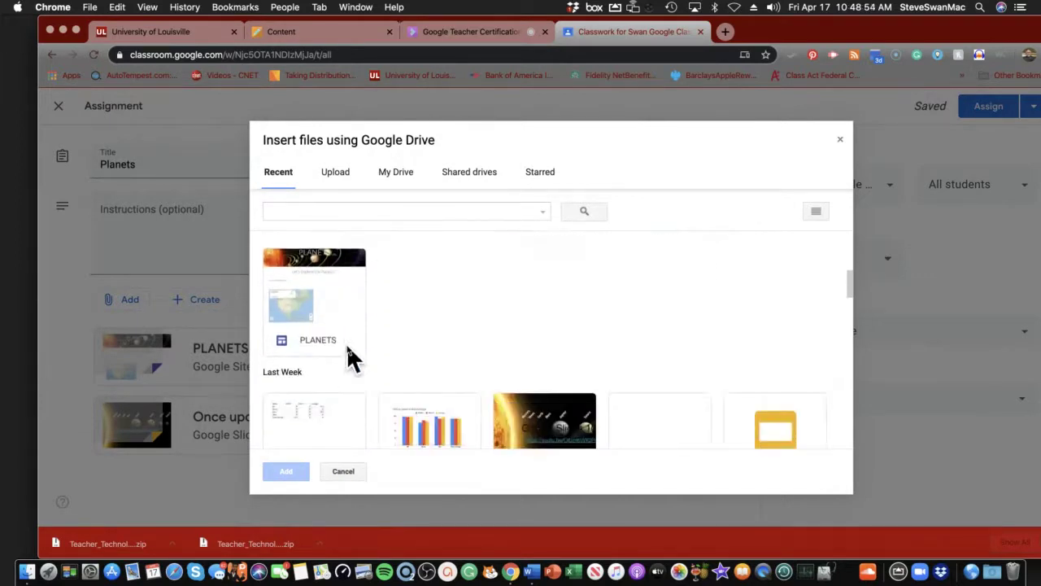
{"action": "double_click", "coordinate": [307, 307]}
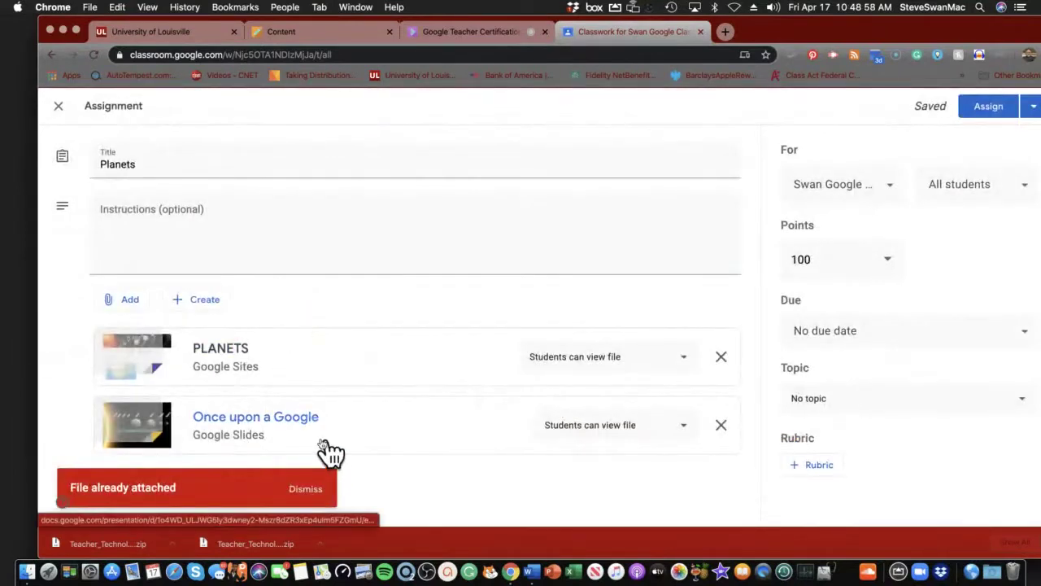
{"action": "left_click", "coordinate": [307, 492]}
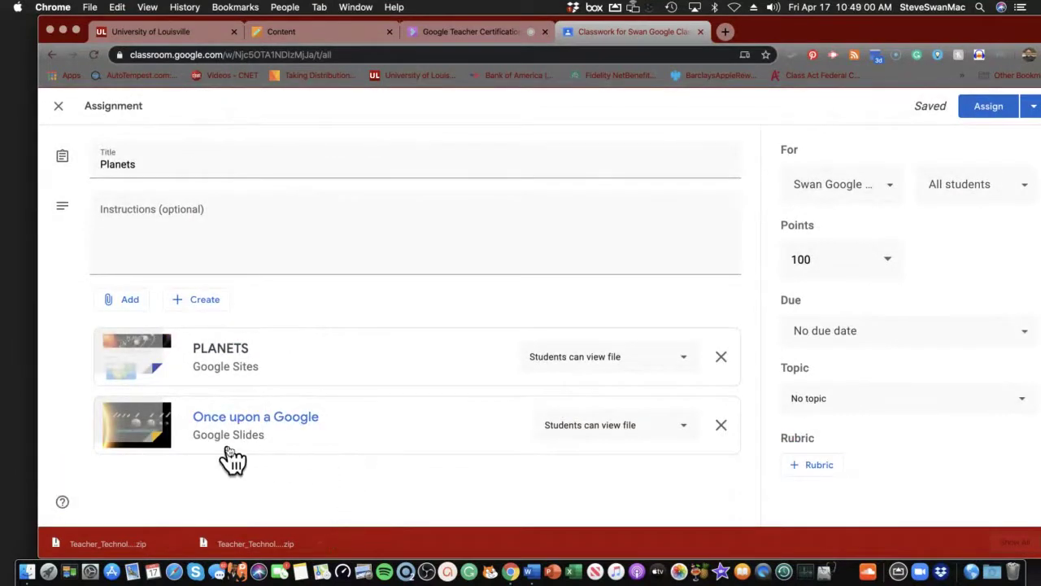
Attach the "Blank Quiz" form from the recent Google Drive files to the Planets assignment.
{"action": "left_click", "coordinate": [128, 300]}
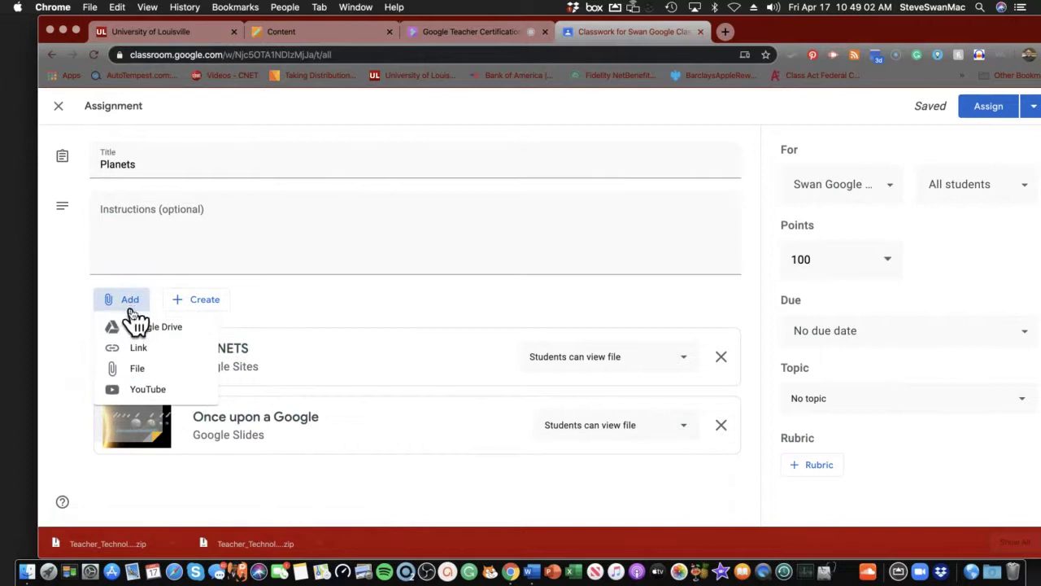
{"action": "left_click", "coordinate": [134, 323]}
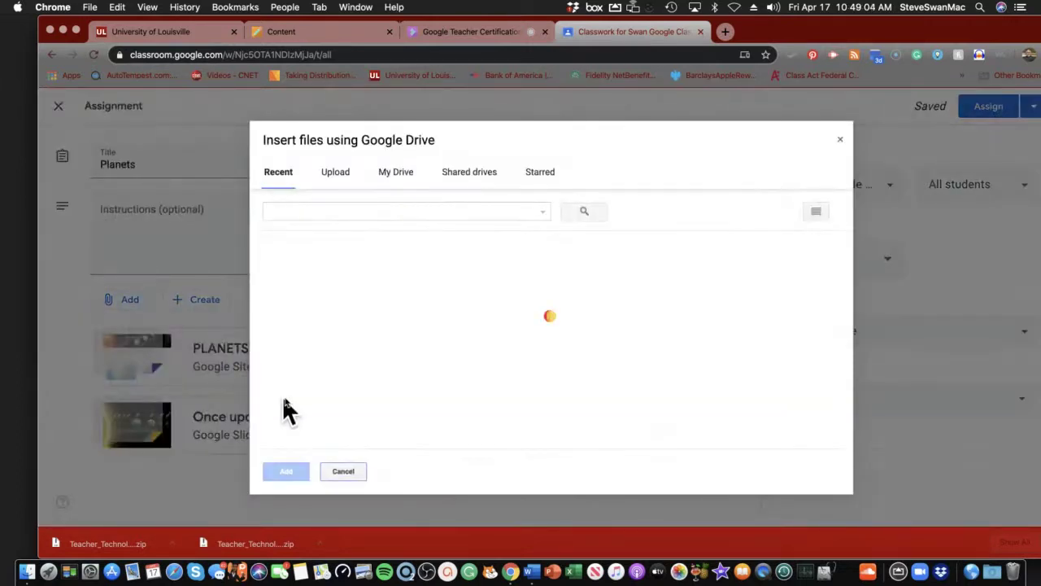
{"action": "scroll", "coordinate": [362, 401], "scroll_direction": "down", "scroll_amount": 3}
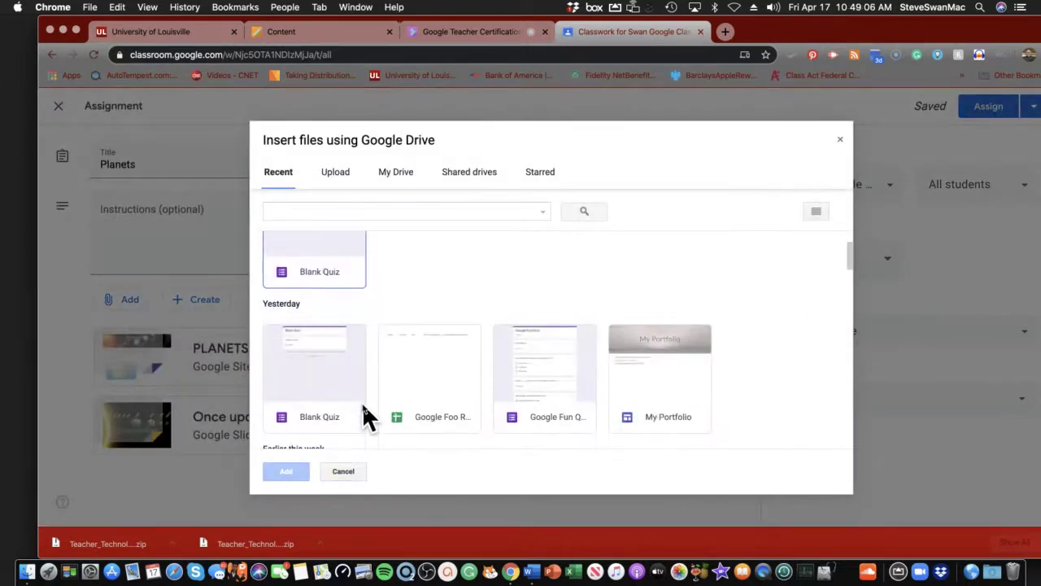
{"action": "double_click", "coordinate": [306, 240]}
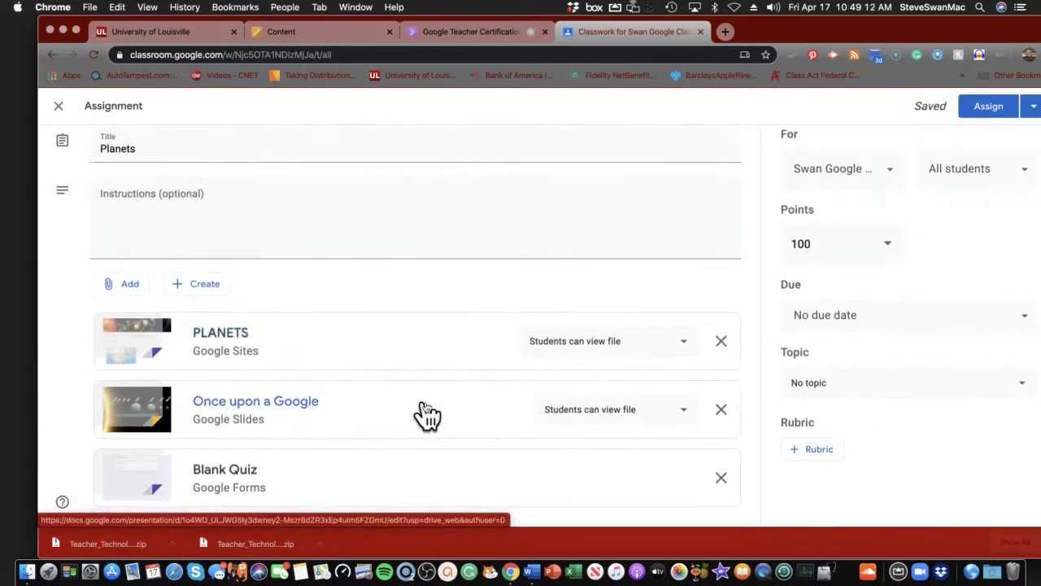
Place the new Planets assignment under the existing Planets topic.
{"action": "left_click", "coordinate": [816, 392]}
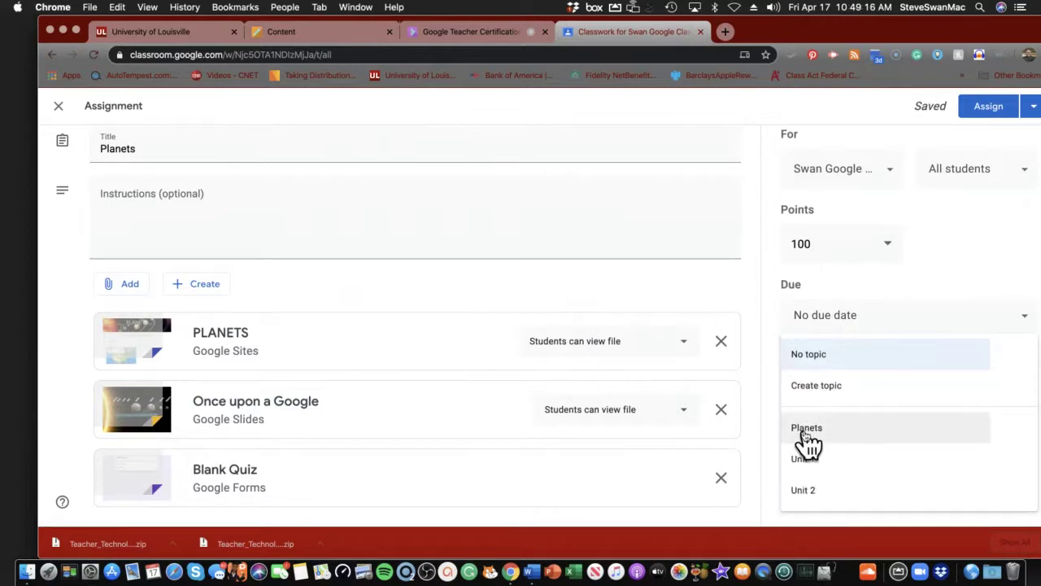
{"action": "left_click", "coordinate": [805, 435]}
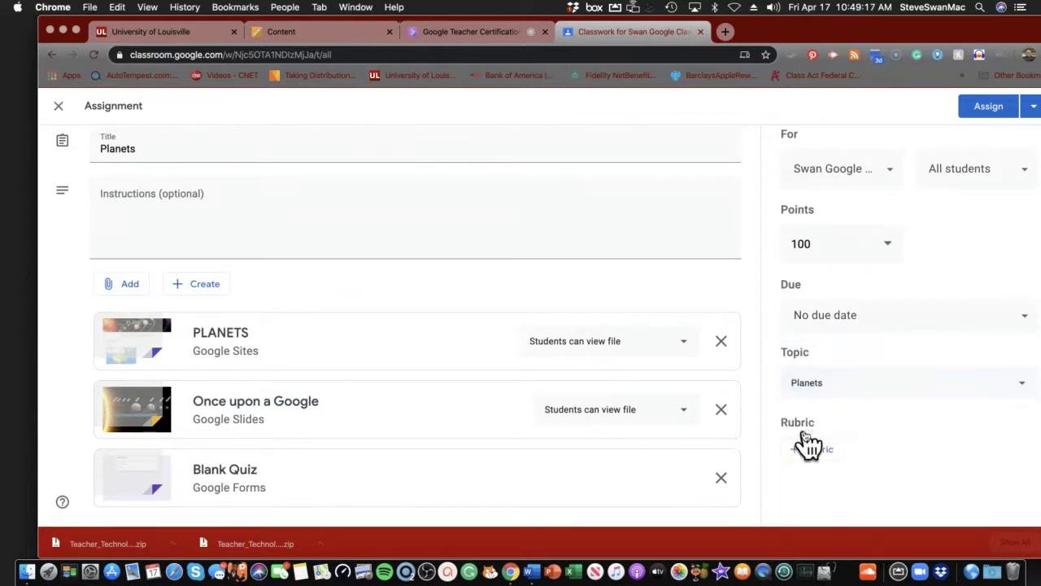
Assign the Planets assignment to all students immediately.
{"action": "left_click", "coordinate": [1033, 106]}
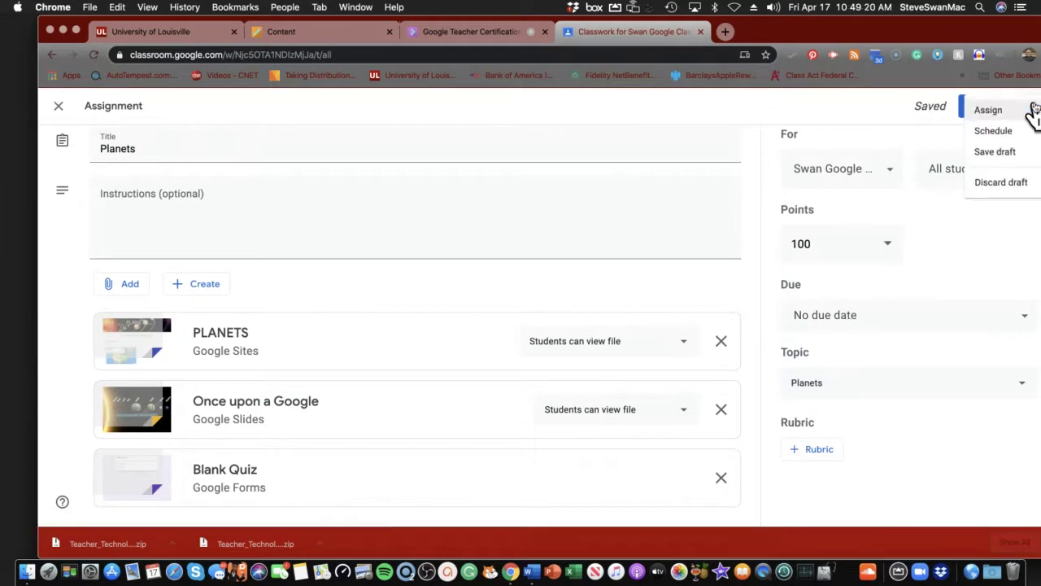
{"action": "left_click", "coordinate": [988, 113]}
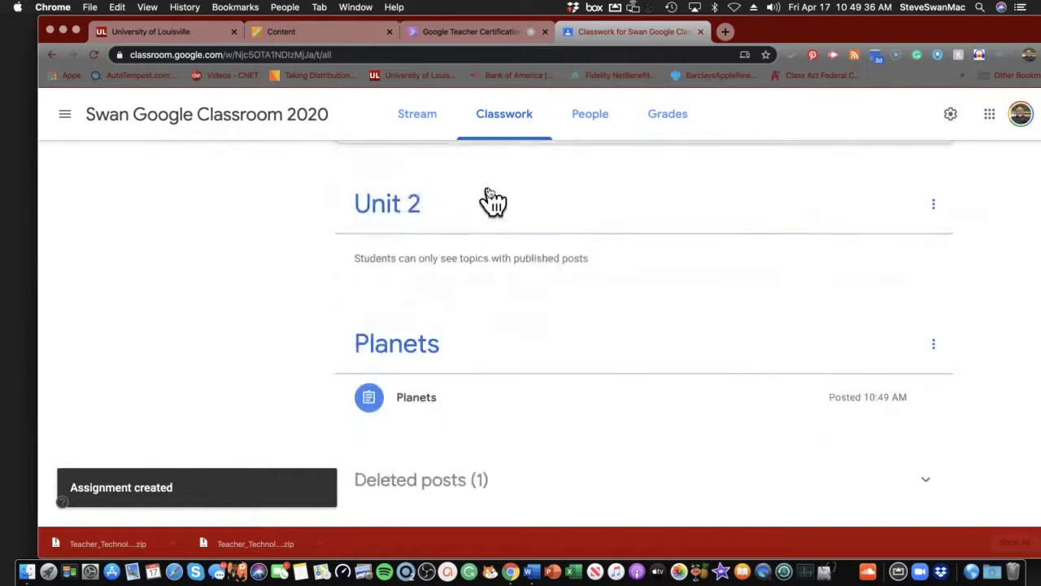
Review the Planets topic and the files attached to its assignment, and return to the full classwork list.
{"action": "scroll", "coordinate": [493, 203], "scroll_direction": "up", "scroll_amount": 5}
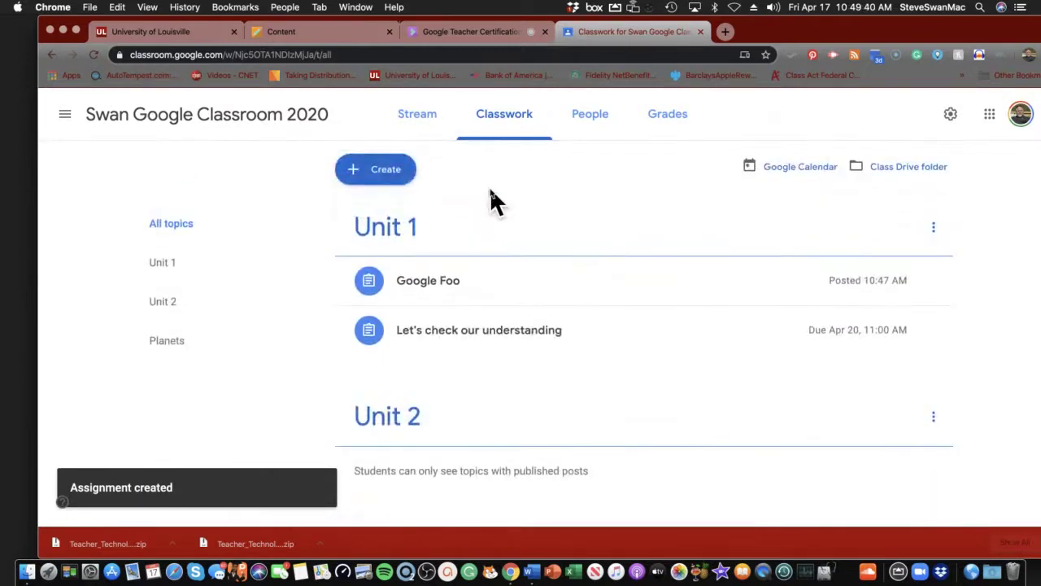
{"action": "scroll", "coordinate": [490, 203], "scroll_direction": "down", "scroll_amount": 4}
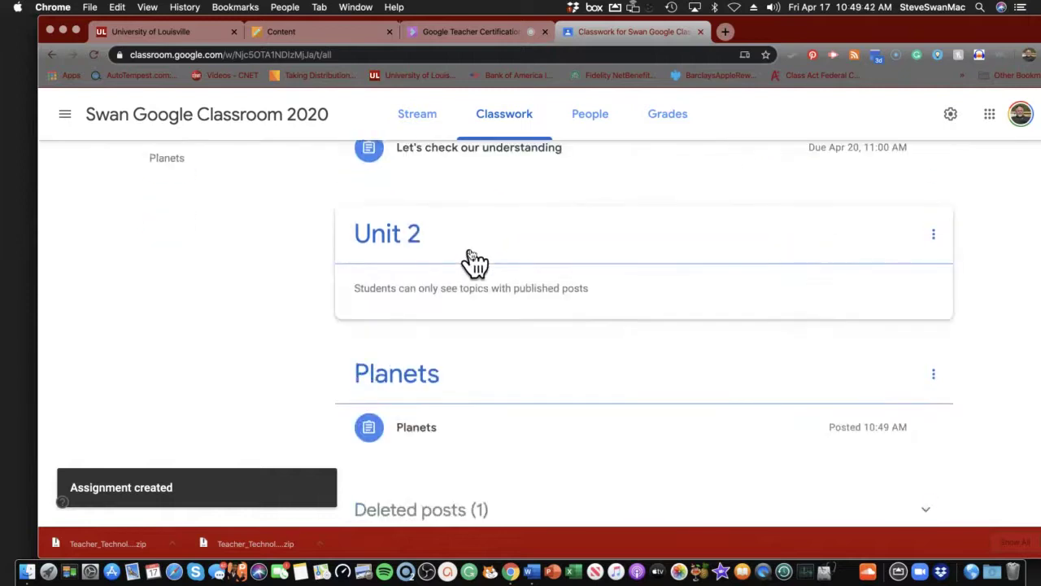
{"action": "left_click", "coordinate": [404, 388]}
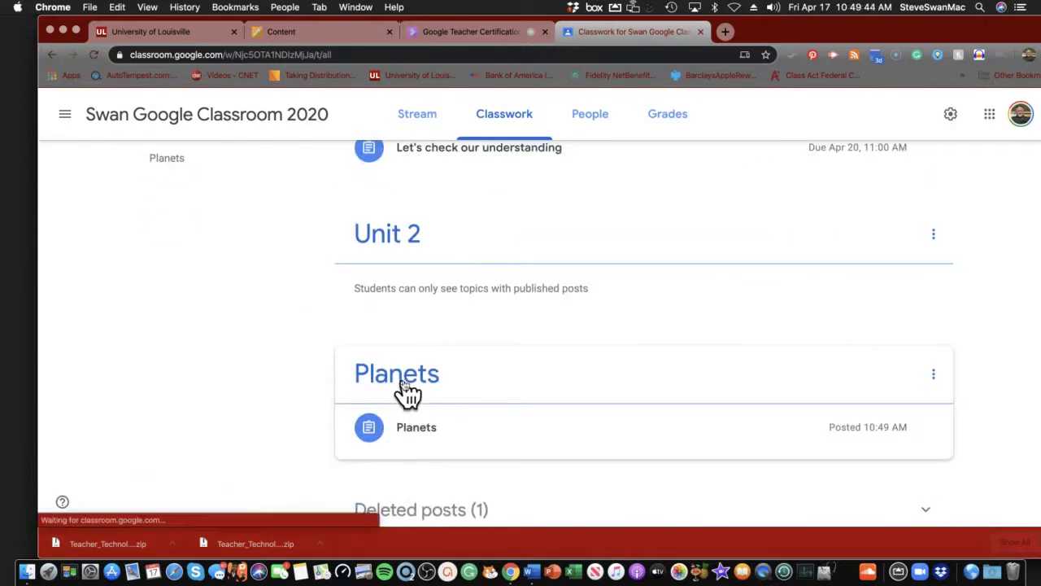
{"action": "scroll", "coordinate": [407, 393], "scroll_direction": "down", "scroll_amount": 2}
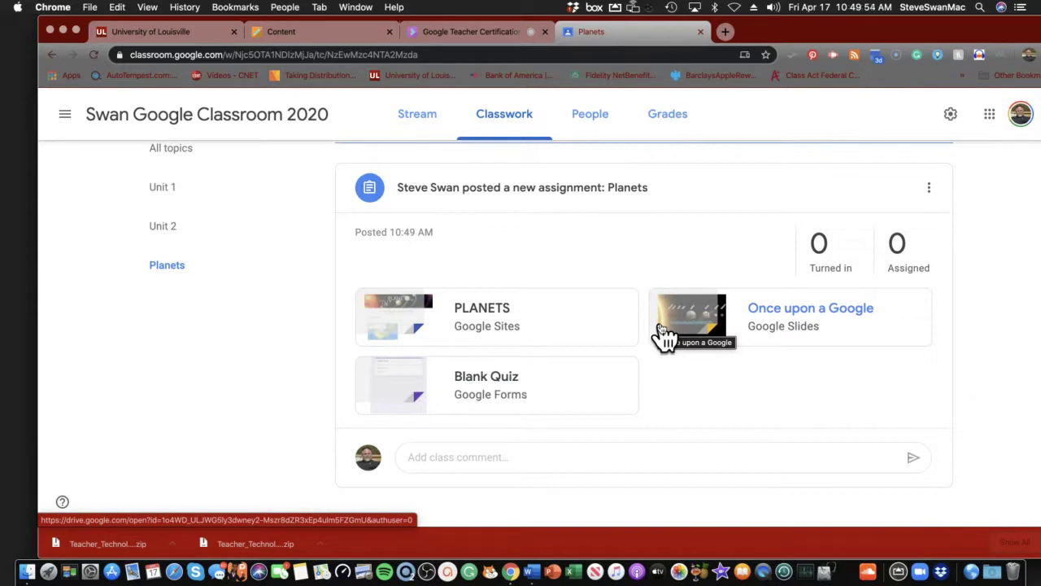
{"action": "left_click", "coordinate": [502, 137]}
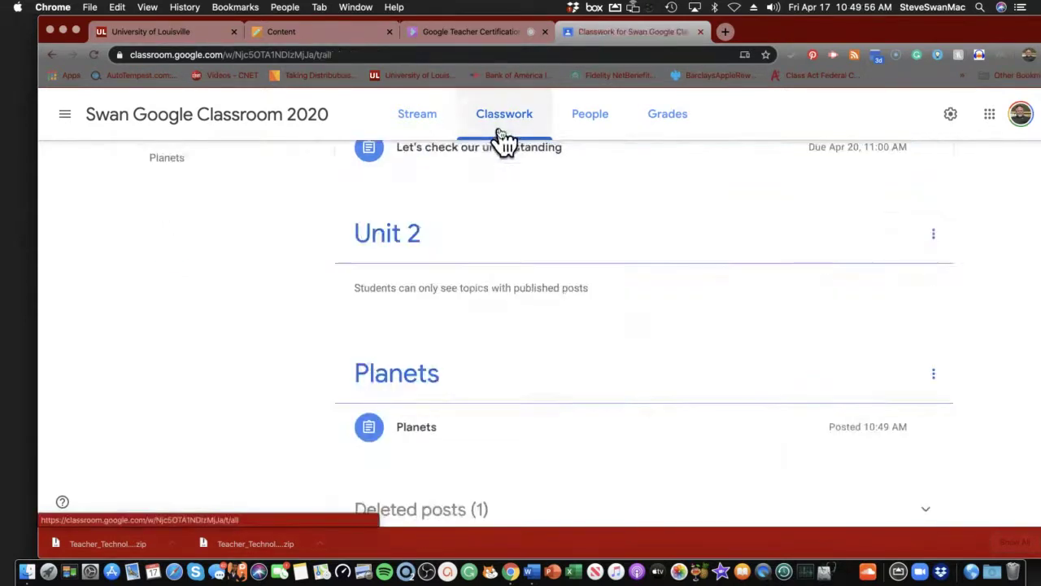
{"action": "scroll", "coordinate": [458, 272], "scroll_direction": "up", "scroll_amount": 2}
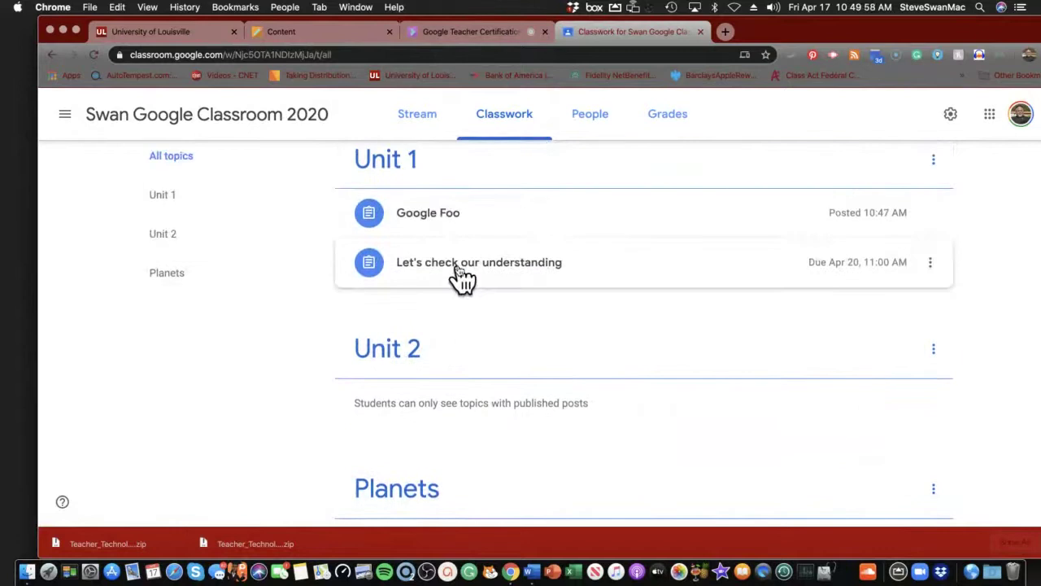
{"action": "scroll", "coordinate": [462, 276], "scroll_direction": "down", "scroll_amount": 2}
{"action": "scroll", "coordinate": [458, 277], "scroll_direction": "up", "scroll_amount": 2}
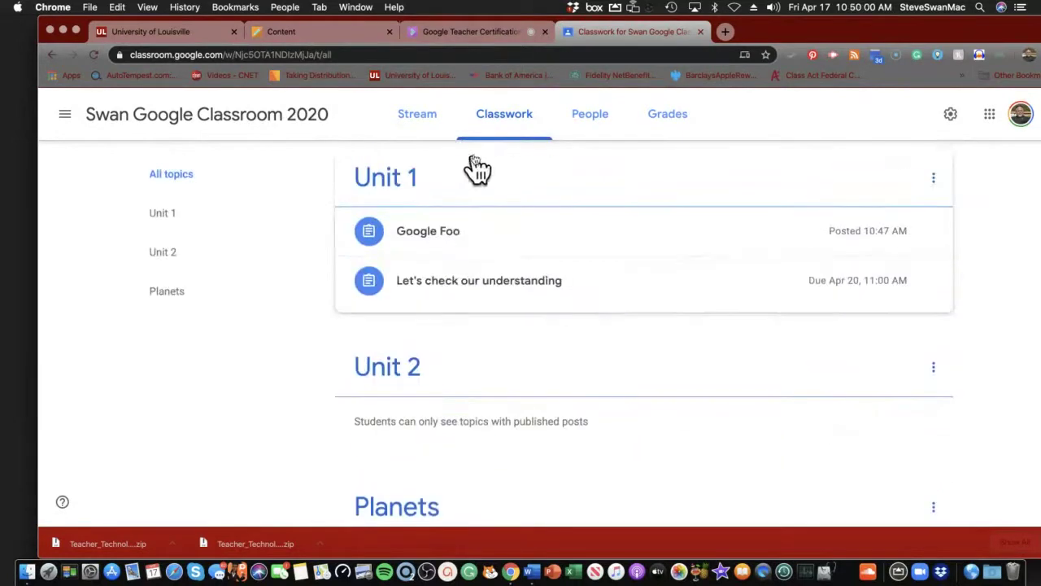
Create a new classwork question titled "Why do we need Google Classroom?".
{"action": "scroll", "coordinate": [476, 272], "scroll_direction": "up", "scroll_amount": 1}
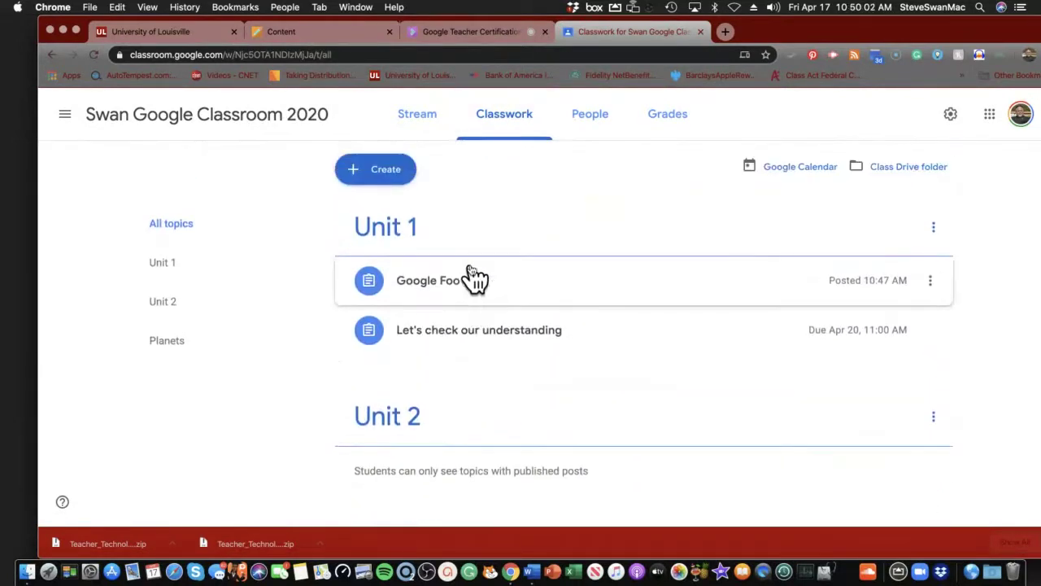
{"action": "left_click", "coordinate": [389, 172]}
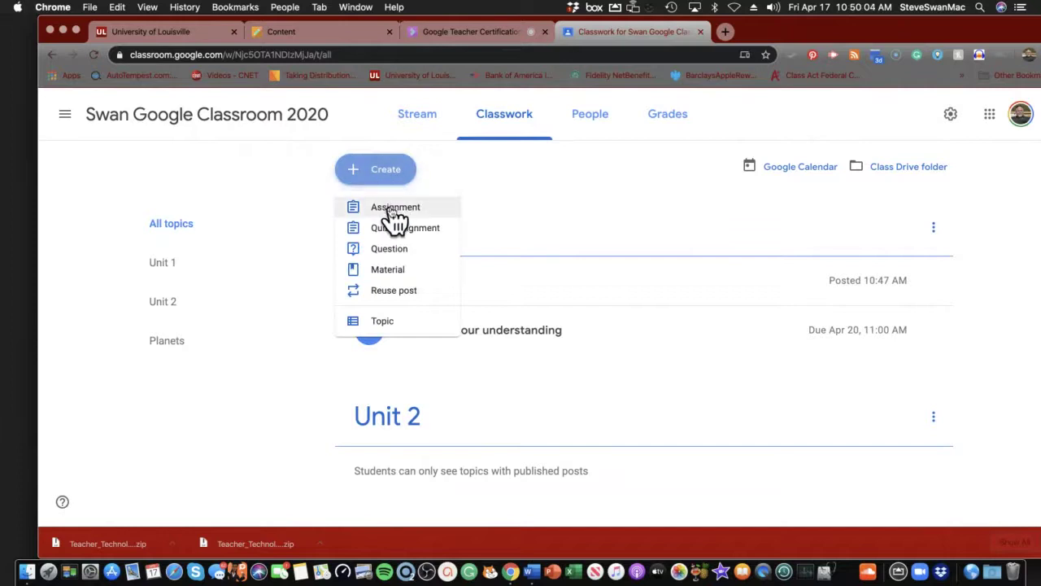
{"action": "left_click", "coordinate": [388, 250]}
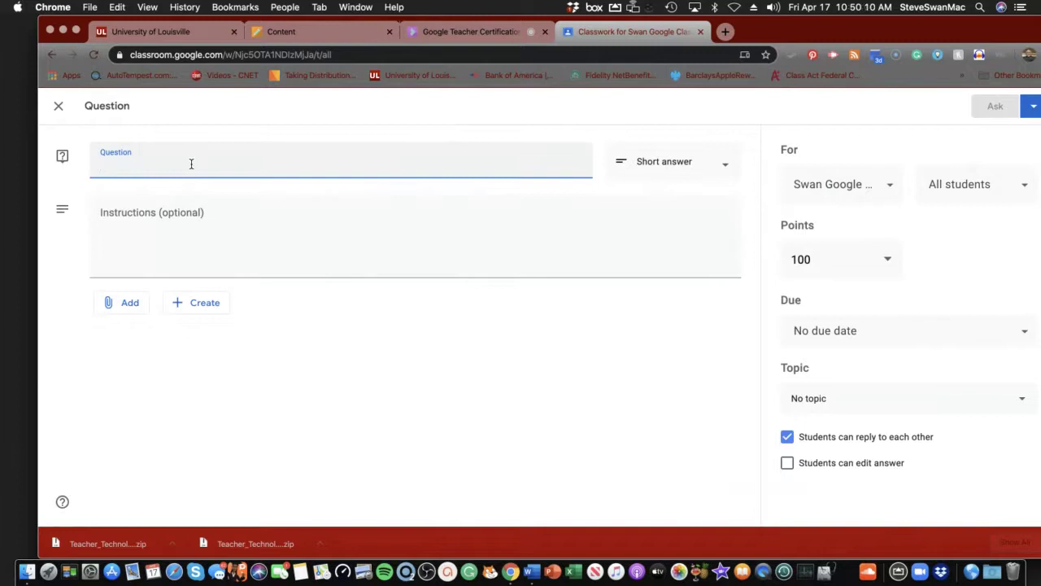
{"action": "type", "text": "W"}
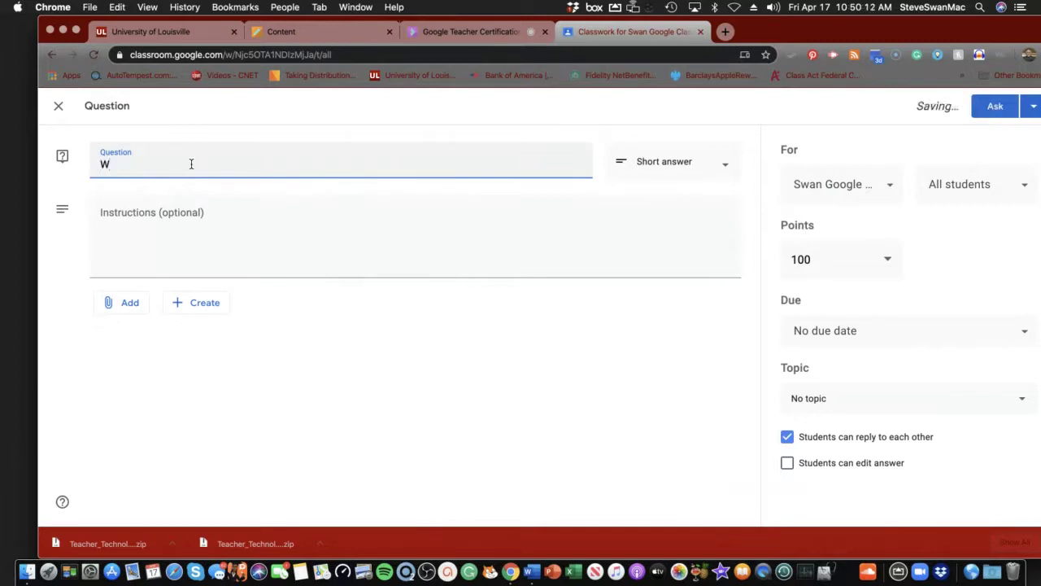
{"action": "type", "text": "hy do we "}
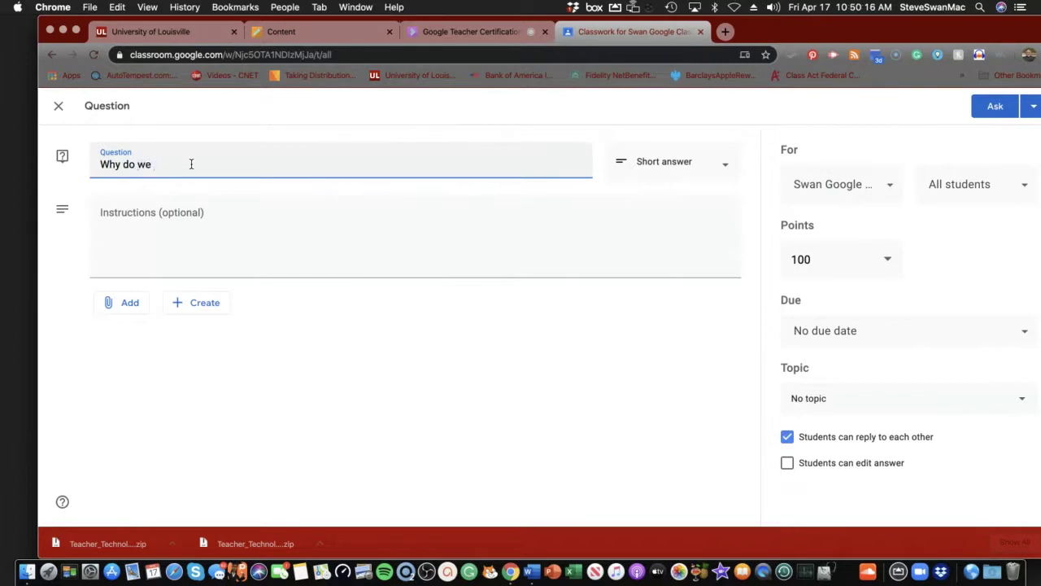
{"action": "type", "text": "need Google Classroom?"}
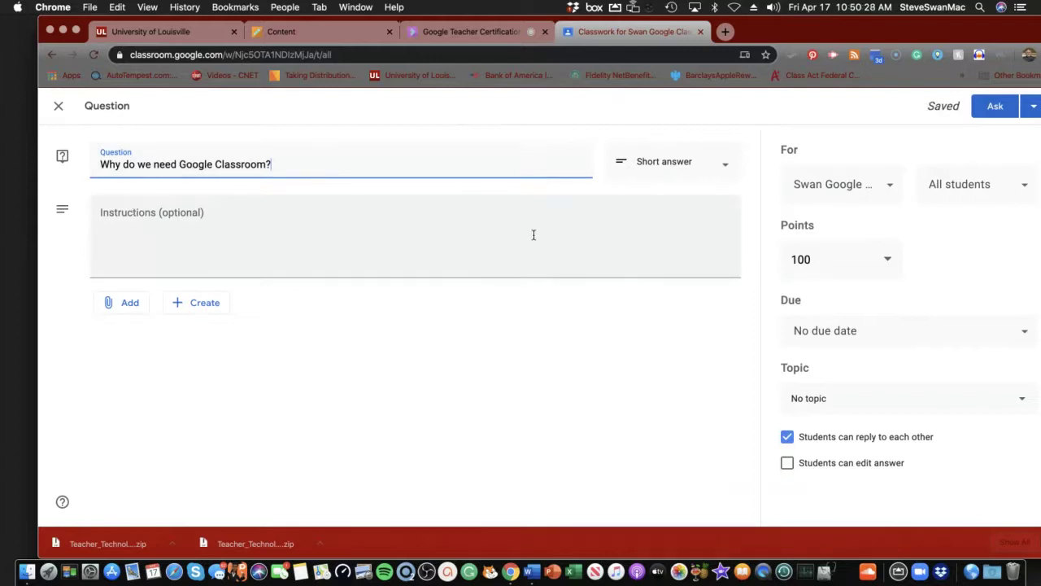
Post the question as a short answer, with students allowed to edit their answers.
{"action": "left_click", "coordinate": [727, 173]}
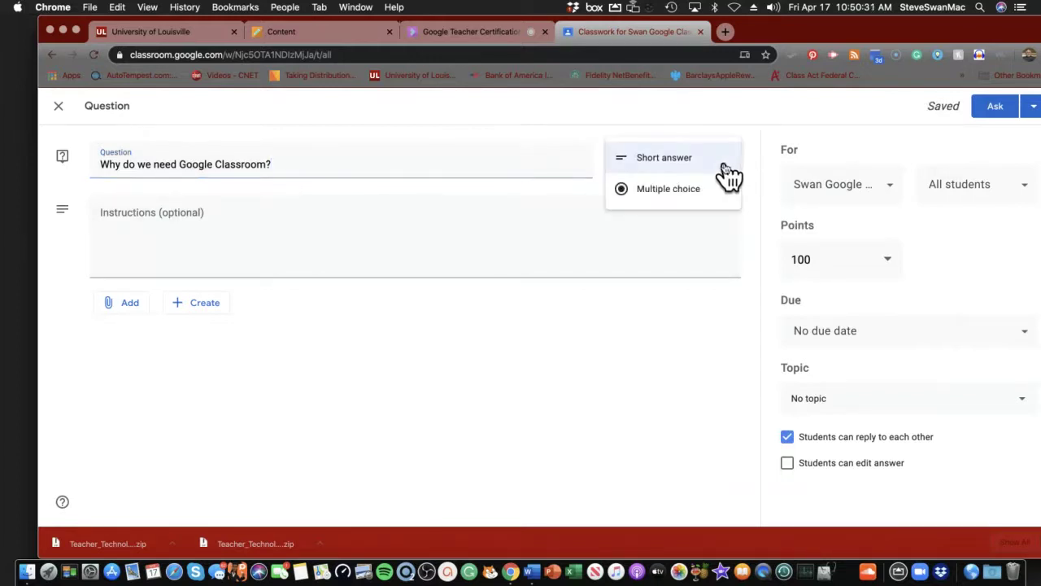
{"action": "left_click", "coordinate": [650, 162]}
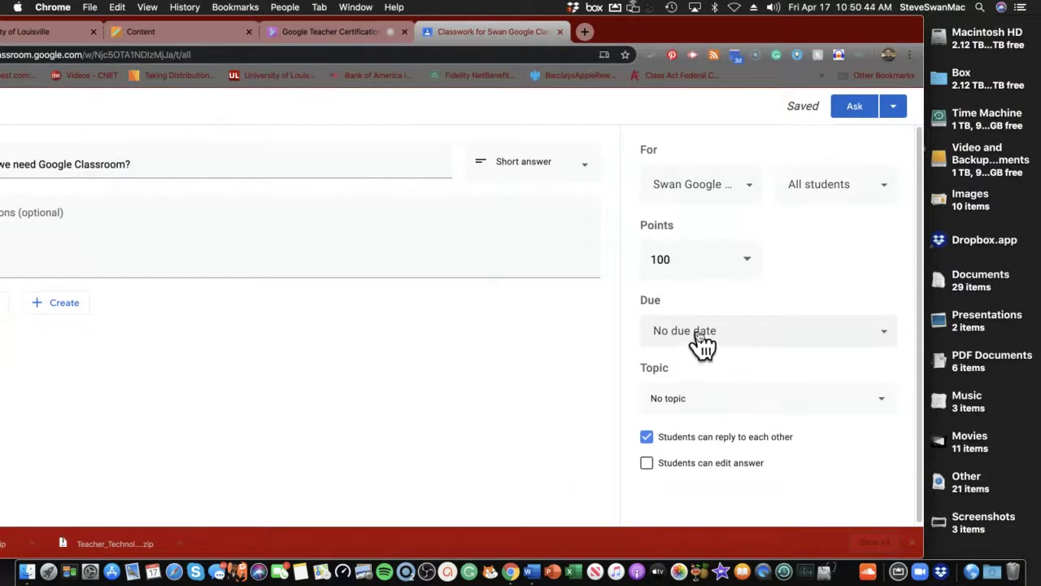
{"action": "left_click", "coordinate": [646, 463]}
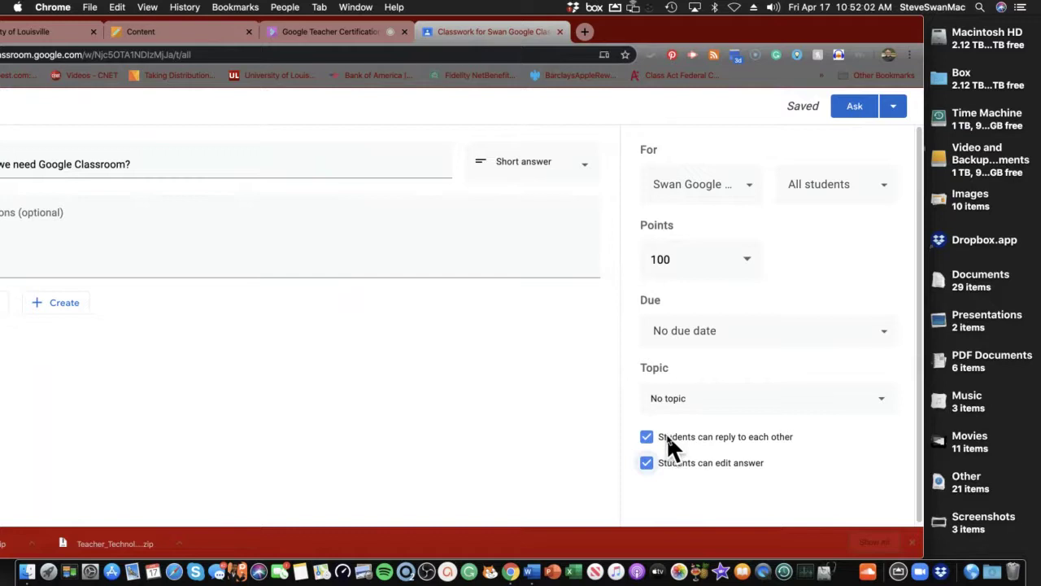
{"action": "left_click", "coordinate": [856, 109]}
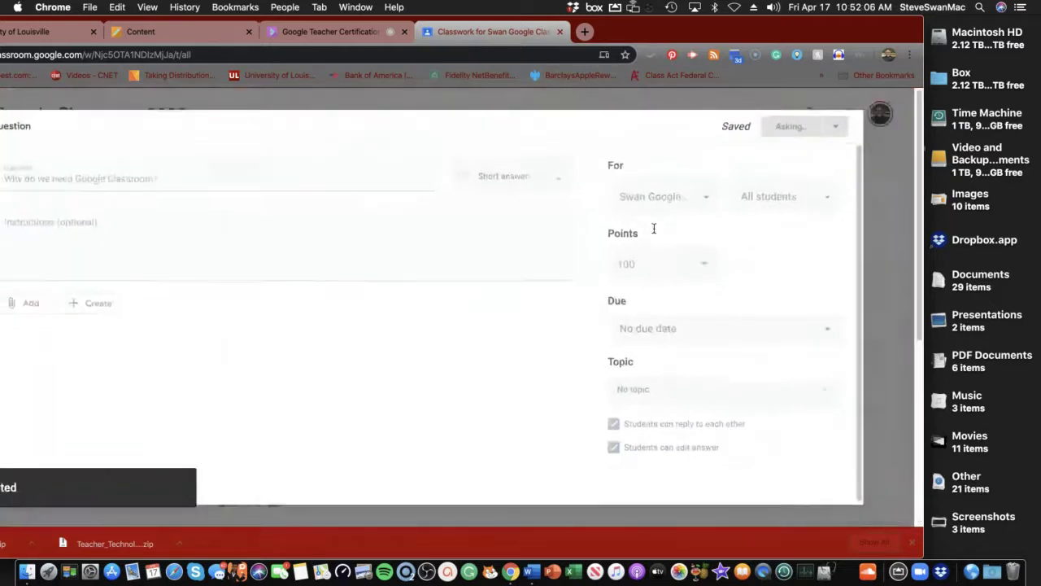
Edit the posted question "Why do we need Google Classroom?" to file it under the Unit 2 topic, and save it.
{"action": "left_click_drag", "start_coordinate": [623, 41], "coordinate": [646, 41]}
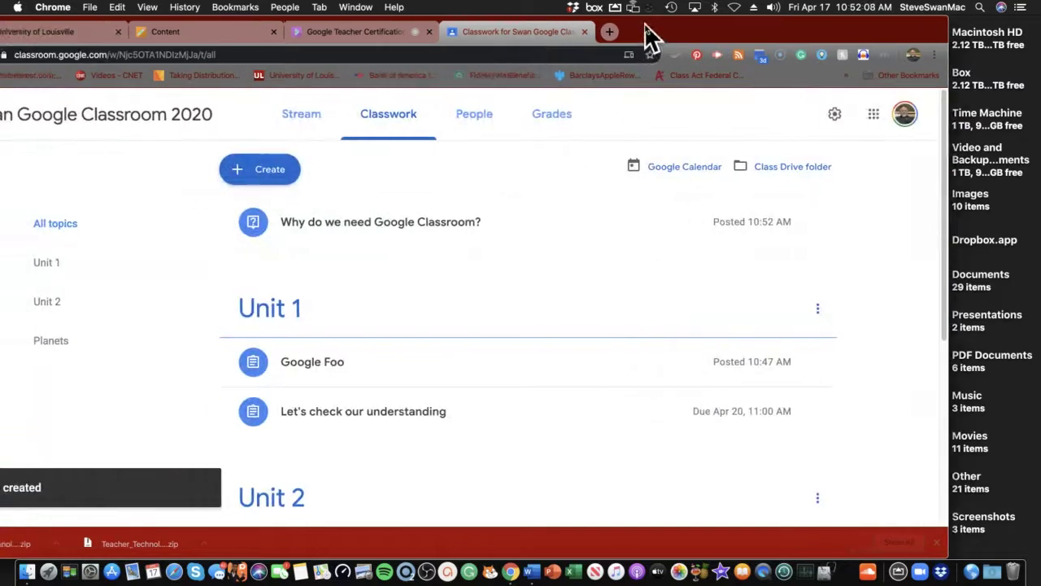
{"action": "scroll", "coordinate": [496, 200], "scroll_direction": "down", "scroll_amount": 5}
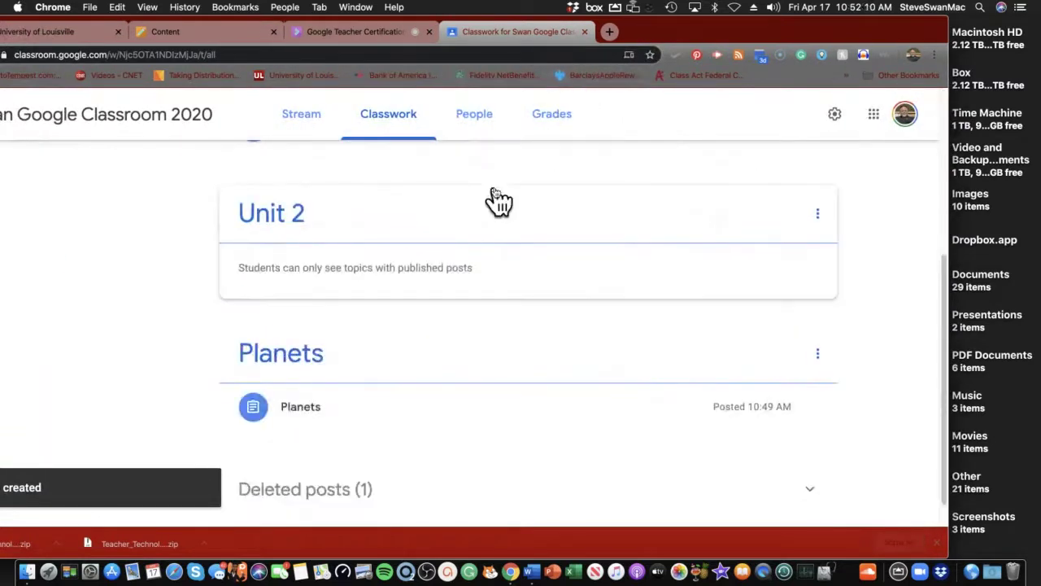
{"action": "scroll", "coordinate": [496, 200], "scroll_direction": "up", "scroll_amount": 2}
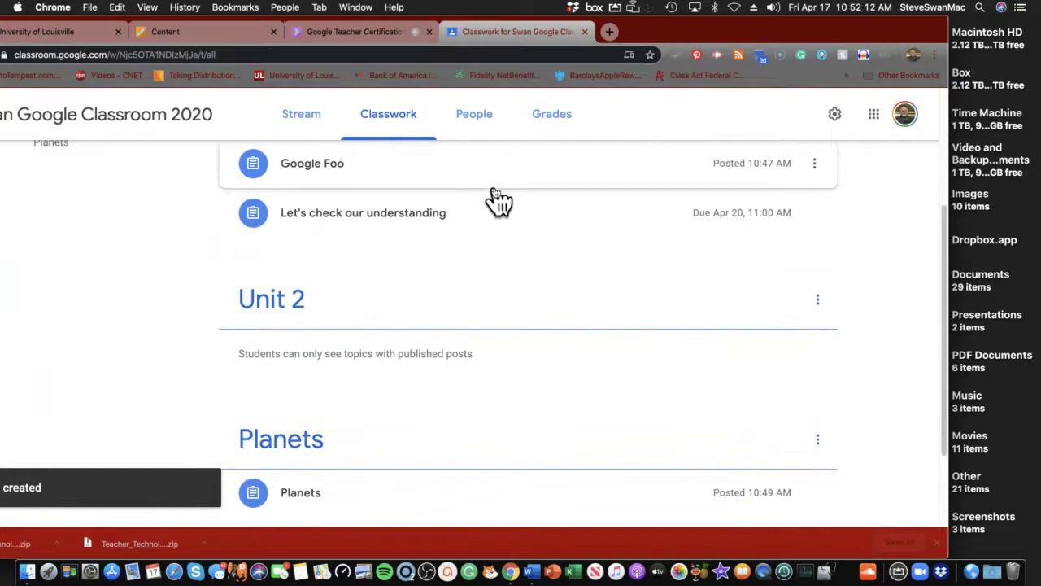
{"action": "scroll", "coordinate": [492, 201], "scroll_direction": "up", "scroll_amount": 1}
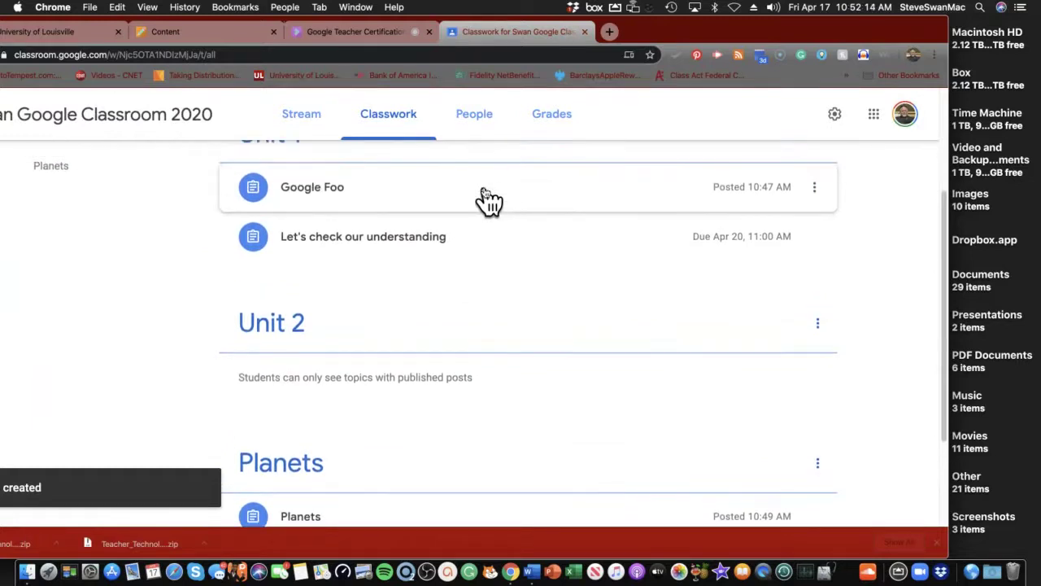
{"action": "left_click", "coordinate": [388, 140]}
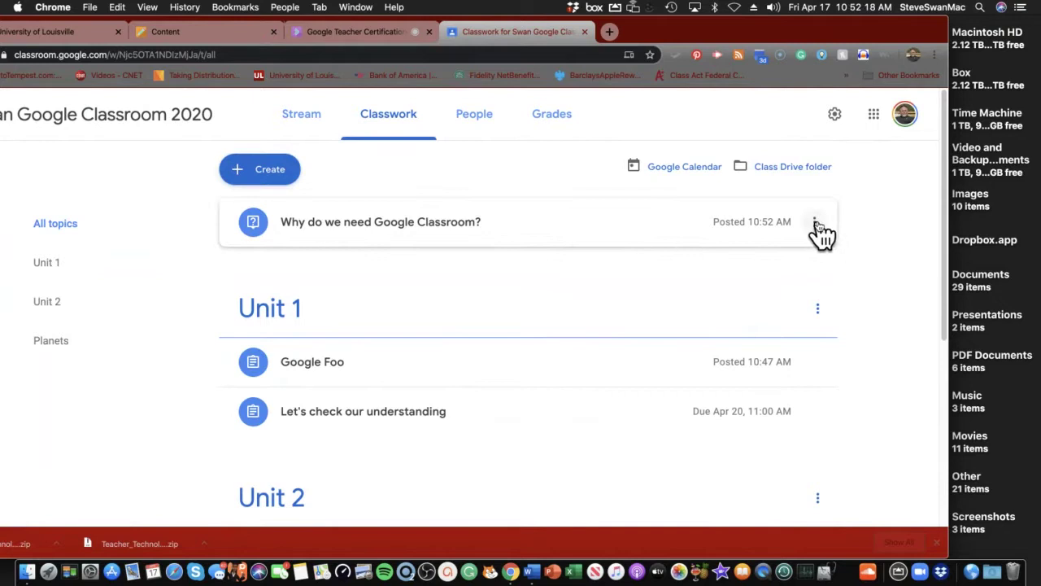
{"action": "left_click", "coordinate": [817, 225]}
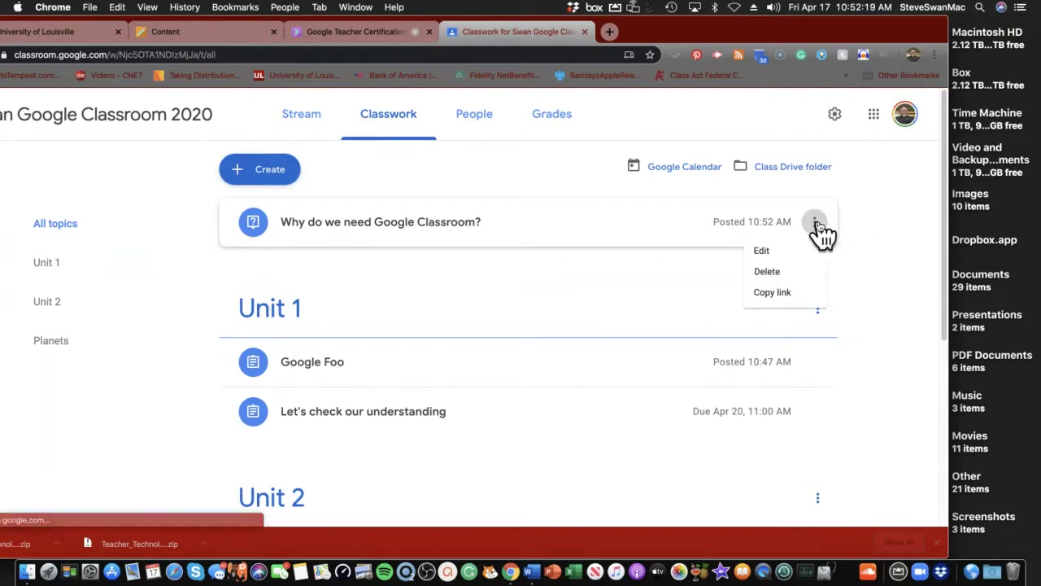
{"action": "left_click", "coordinate": [760, 252]}
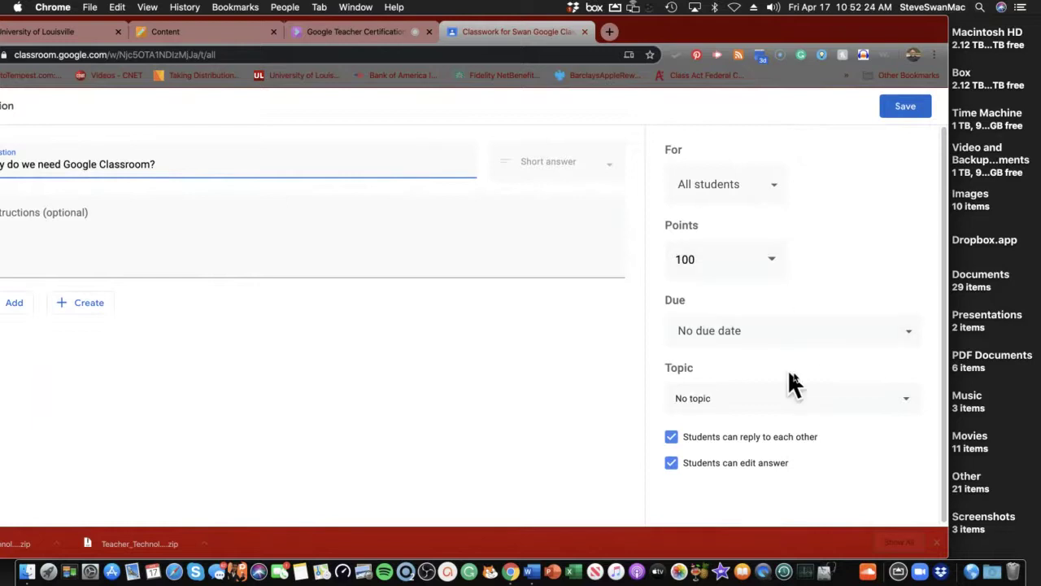
{"action": "left_click", "coordinate": [908, 403]}
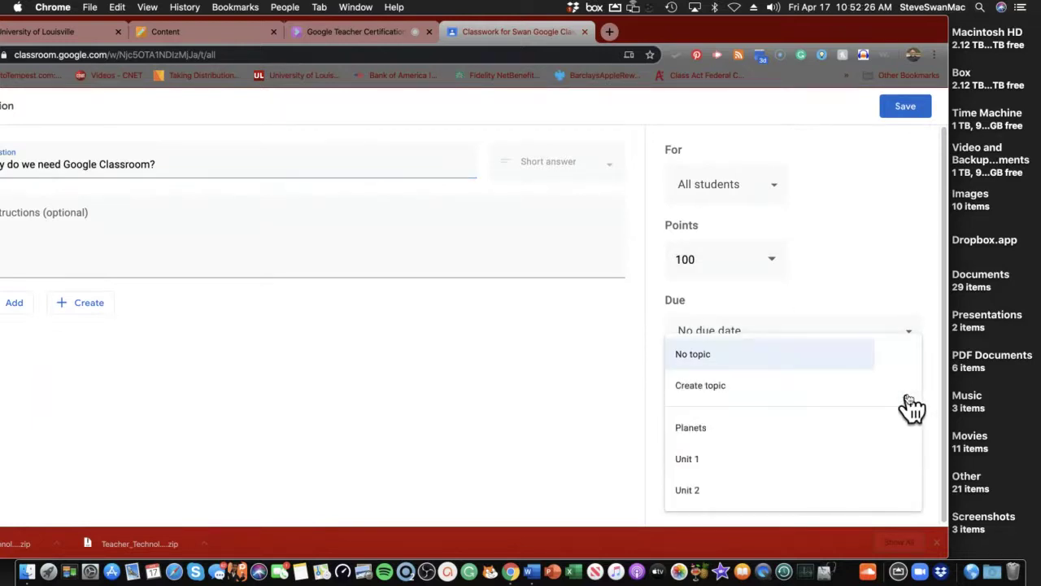
{"action": "left_click", "coordinate": [694, 493]}
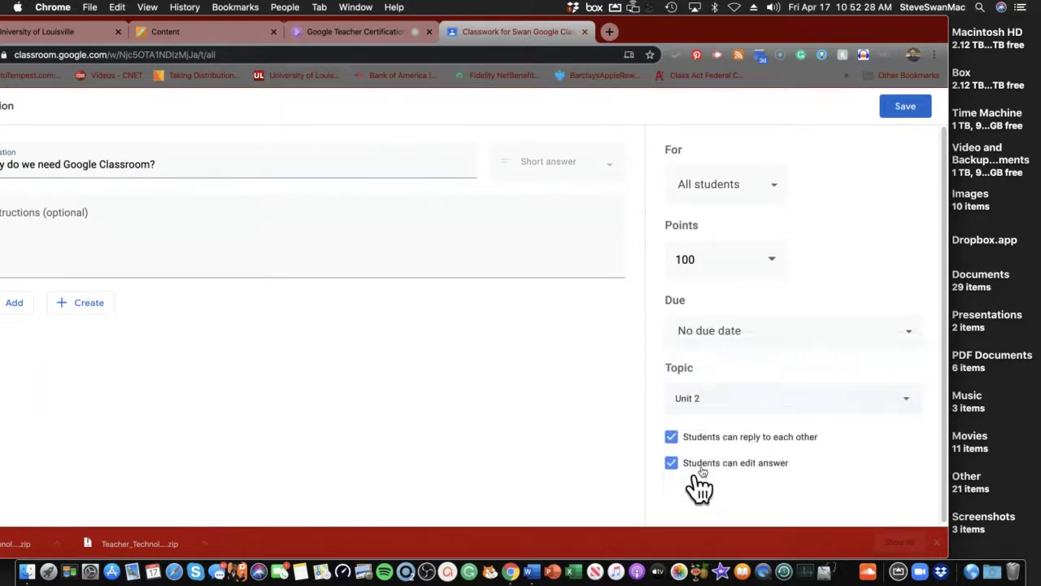
{"action": "left_click", "coordinate": [904, 109]}
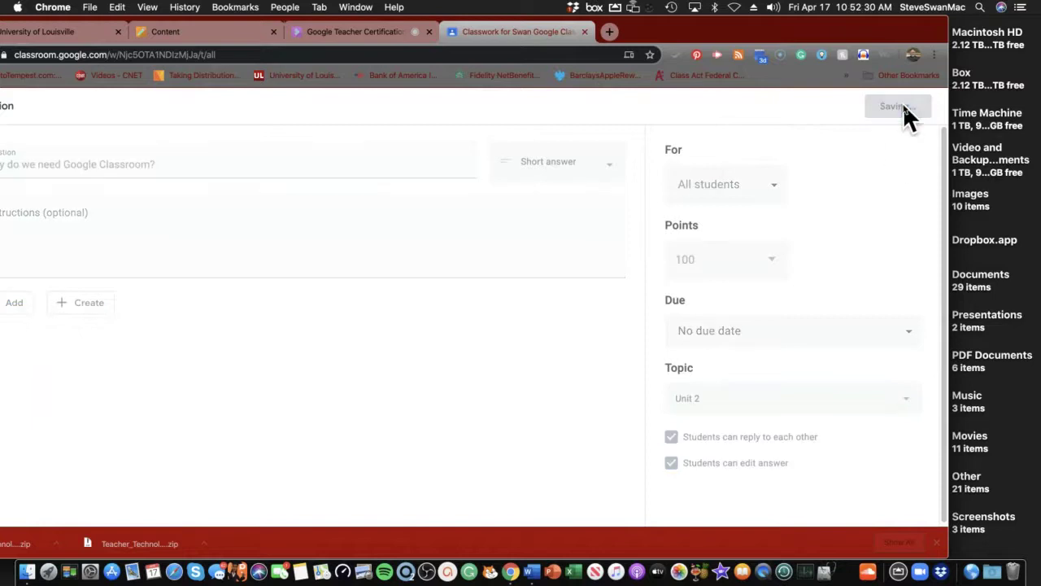
Review the classwork topics with the question under Unit 2, and check the options offered for the Google Foo assignment.
{"action": "left_click_drag", "start_coordinate": [708, 40], "coordinate": [848, 40]}
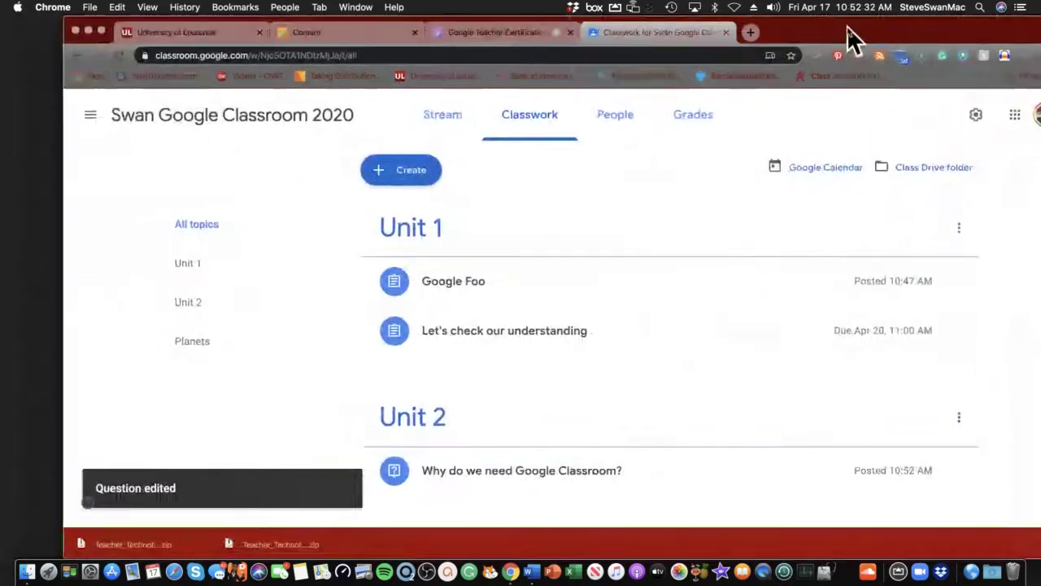
{"action": "scroll", "coordinate": [616, 223], "scroll_direction": "down", "scroll_amount": 5}
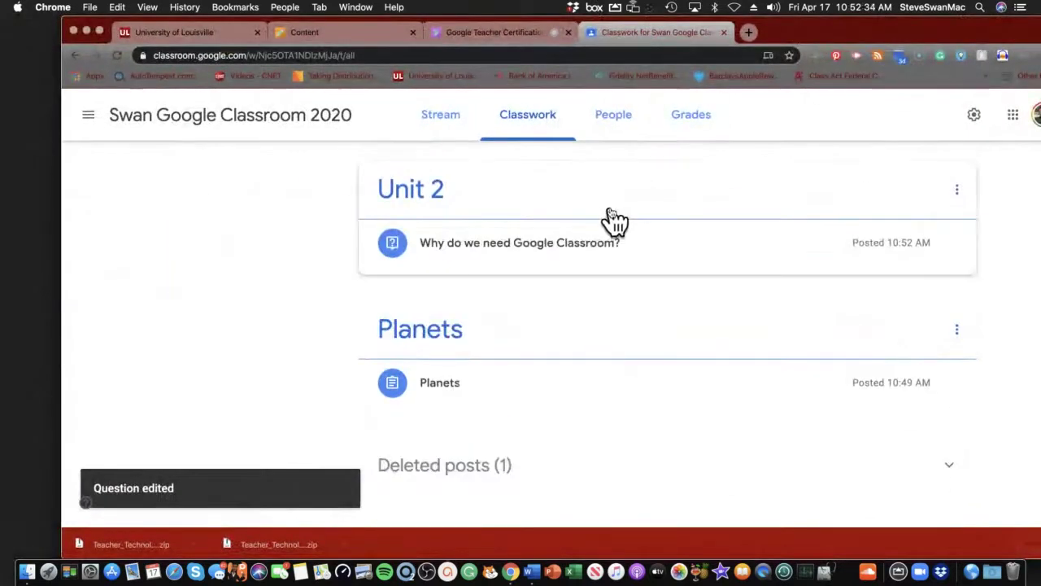
{"action": "scroll", "coordinate": [616, 223], "scroll_direction": "up", "scroll_amount": 3}
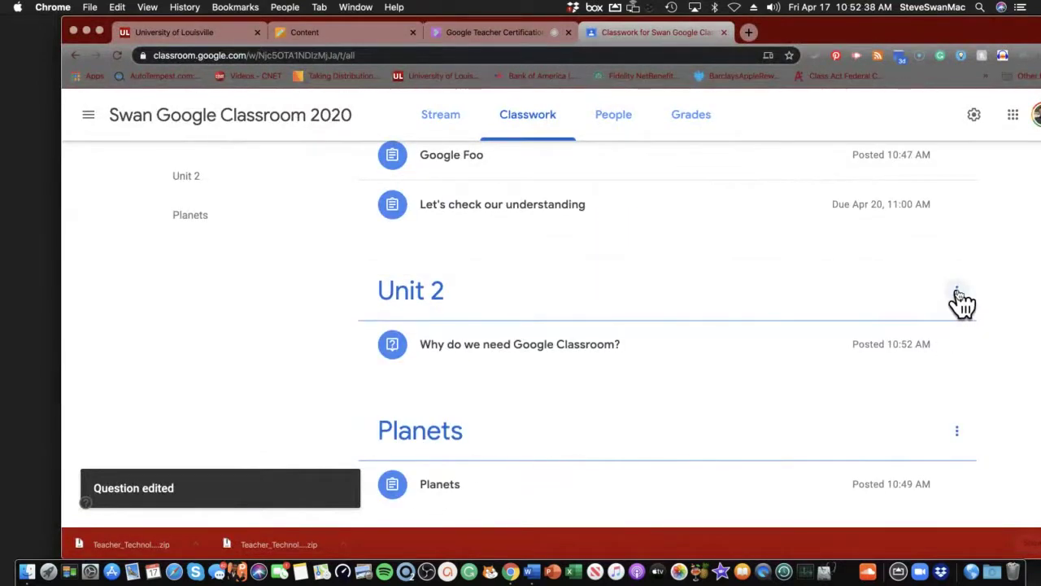
{"action": "scroll", "coordinate": [963, 304], "scroll_direction": "up", "scroll_amount": 1}
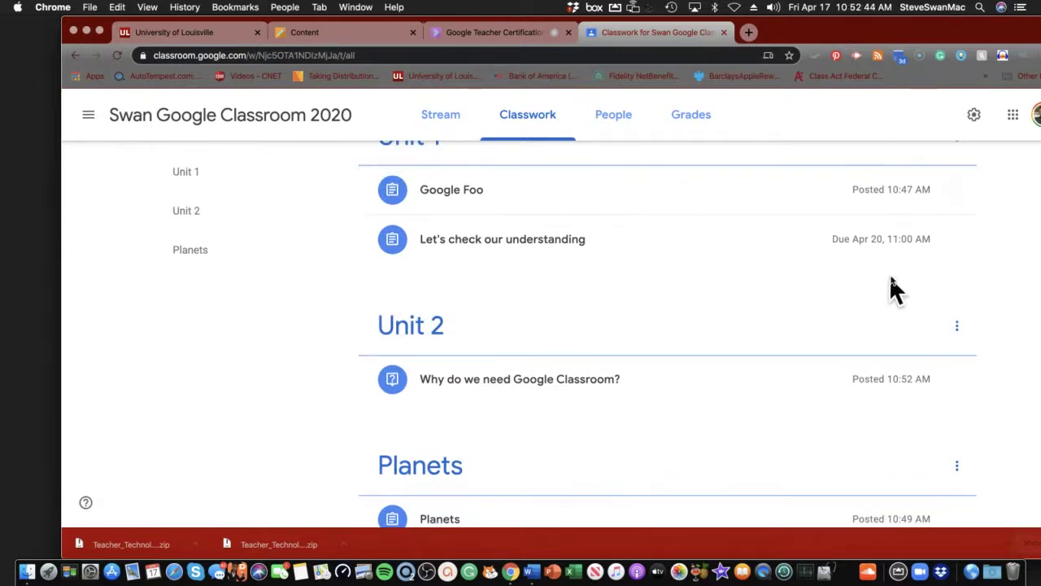
{"action": "left_click", "coordinate": [955, 192]}
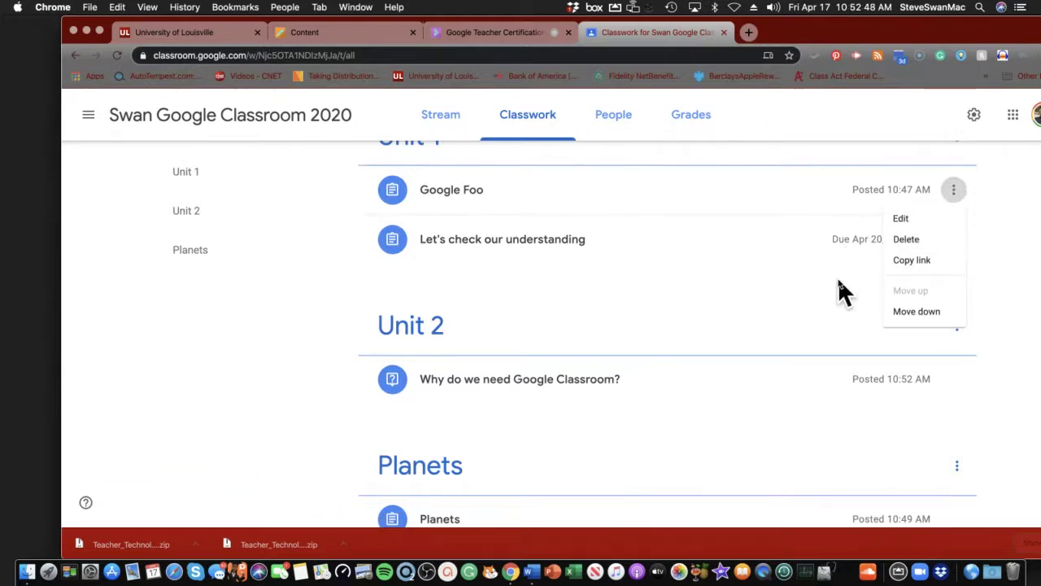
{"action": "left_click", "coordinate": [834, 297]}
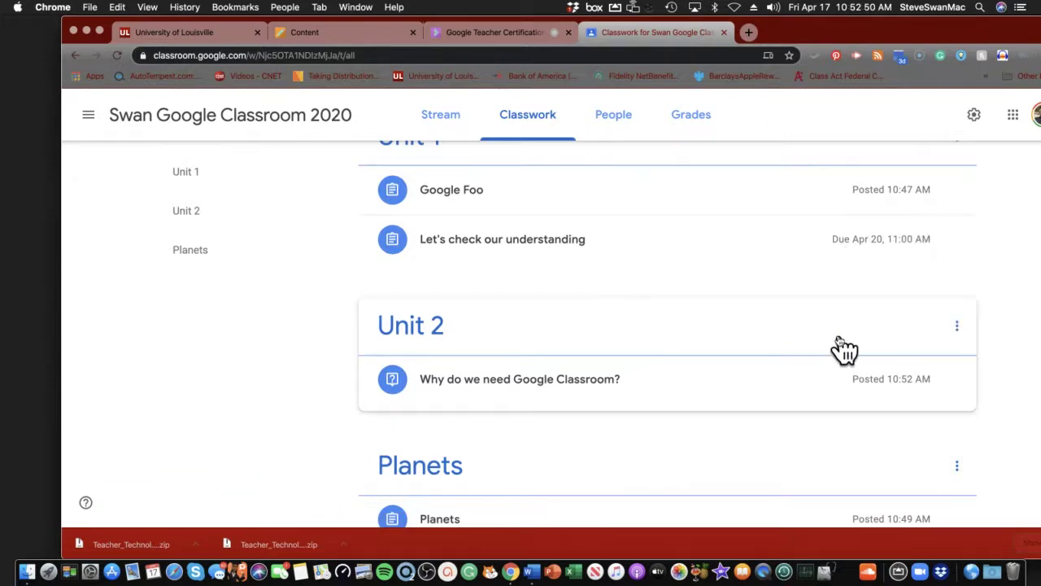
Look over the classwork topics, the options for the Google Foo assignment and its edit form, and close the form.
{"action": "scroll", "coordinate": [817, 372], "scroll_direction": "down", "scroll_amount": 3}
{"action": "scroll", "coordinate": [816, 373], "scroll_direction": "up", "scroll_amount": 3}
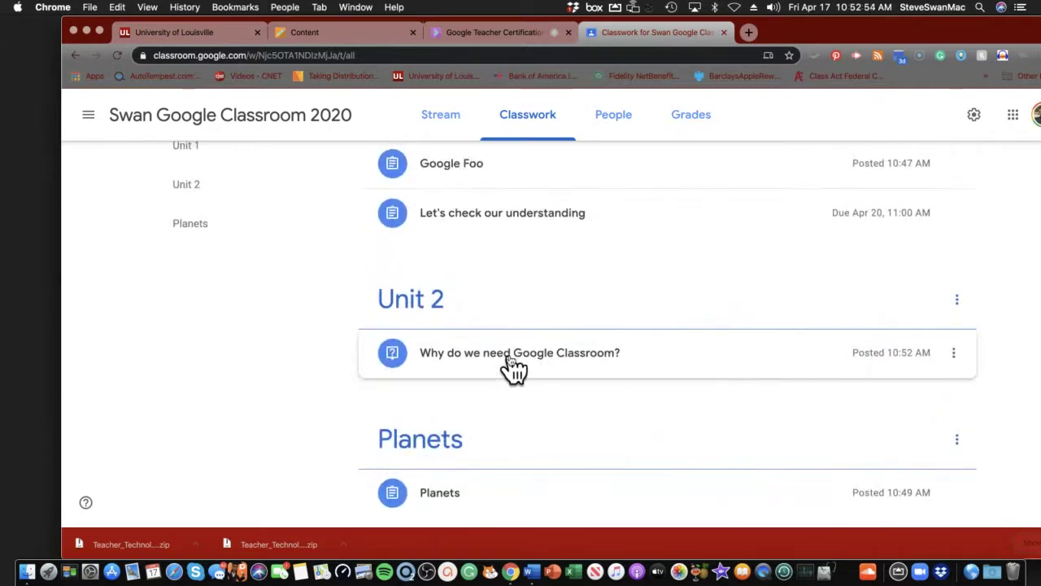
{"action": "left_click_drag", "start_coordinate": [496, 356], "coordinate": [507, 153]}
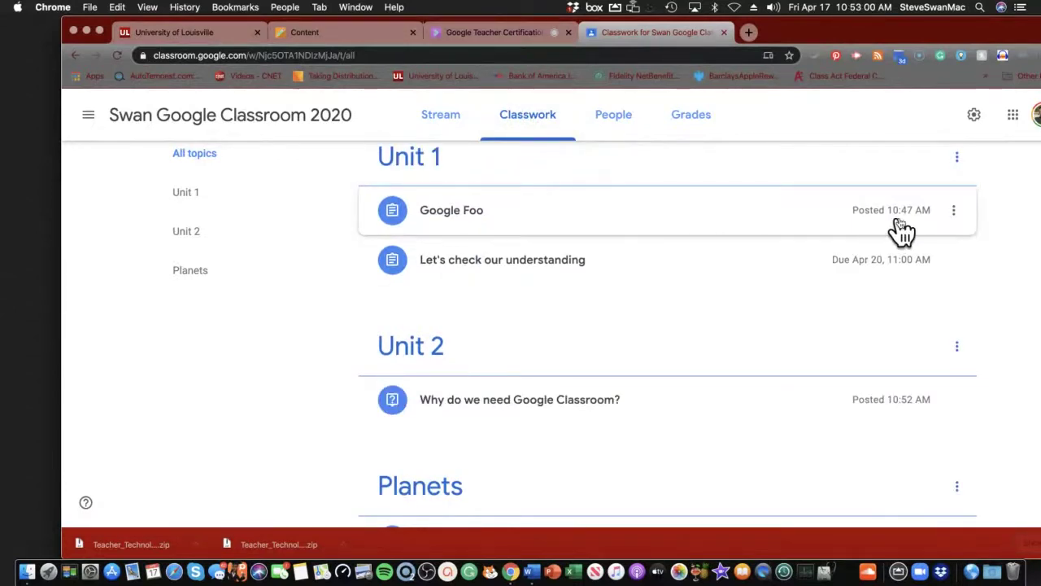
{"action": "left_click", "coordinate": [954, 213]}
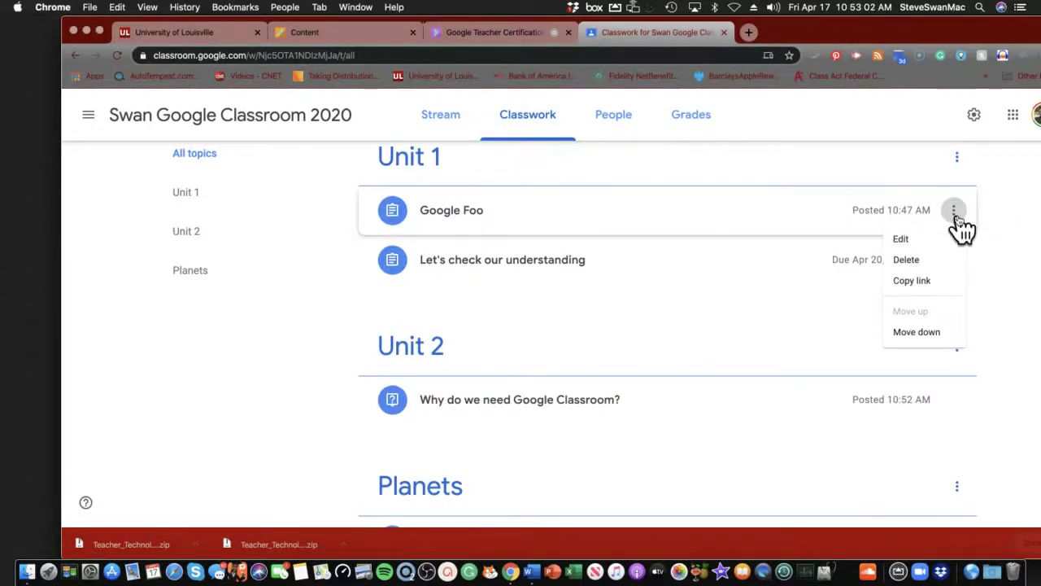
{"action": "left_click", "coordinate": [807, 298]}
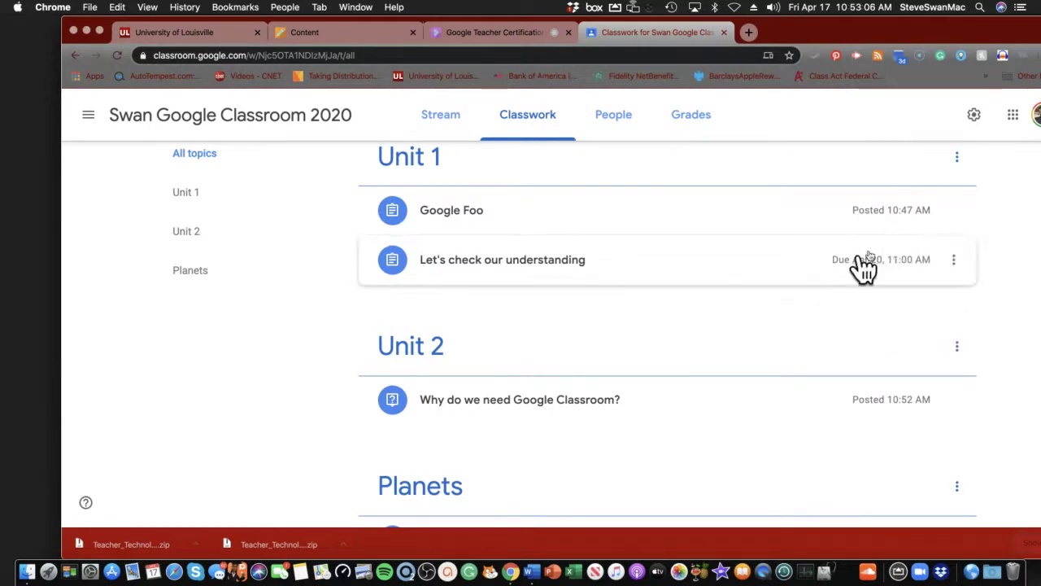
{"action": "left_click", "coordinate": [954, 211]}
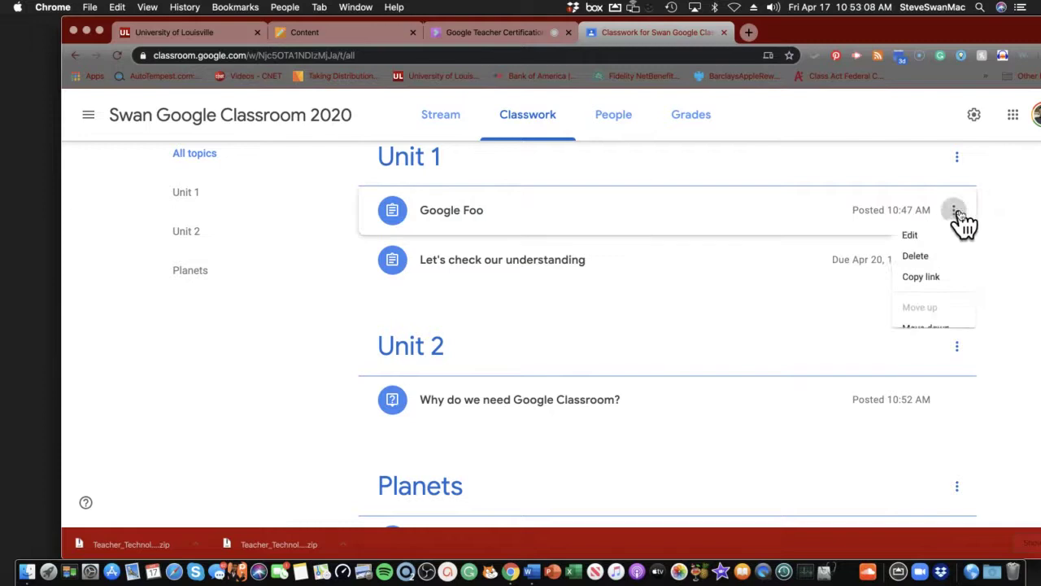
{"action": "left_click", "coordinate": [905, 240]}
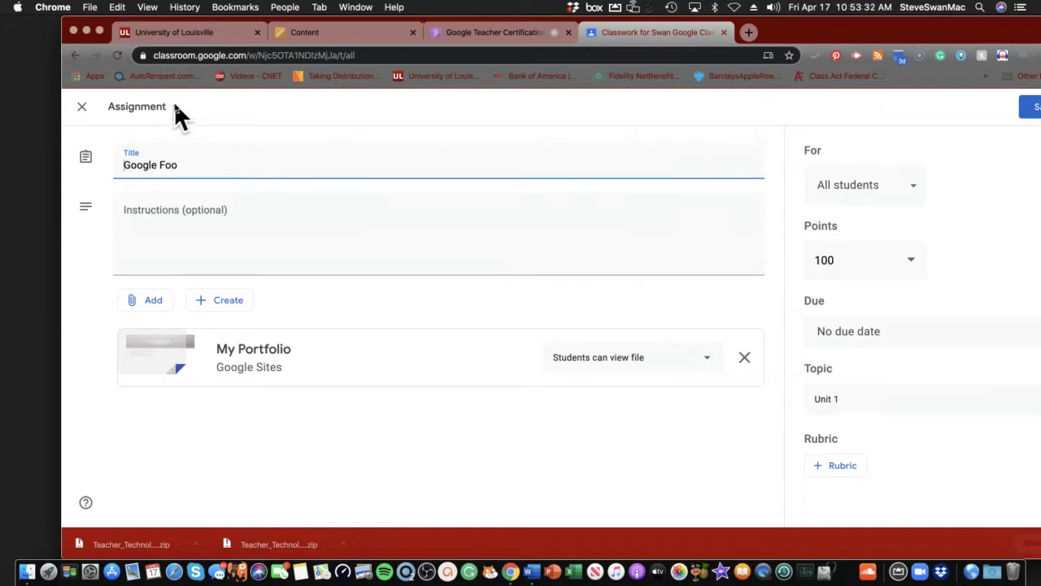
{"action": "left_click", "coordinate": [85, 108]}
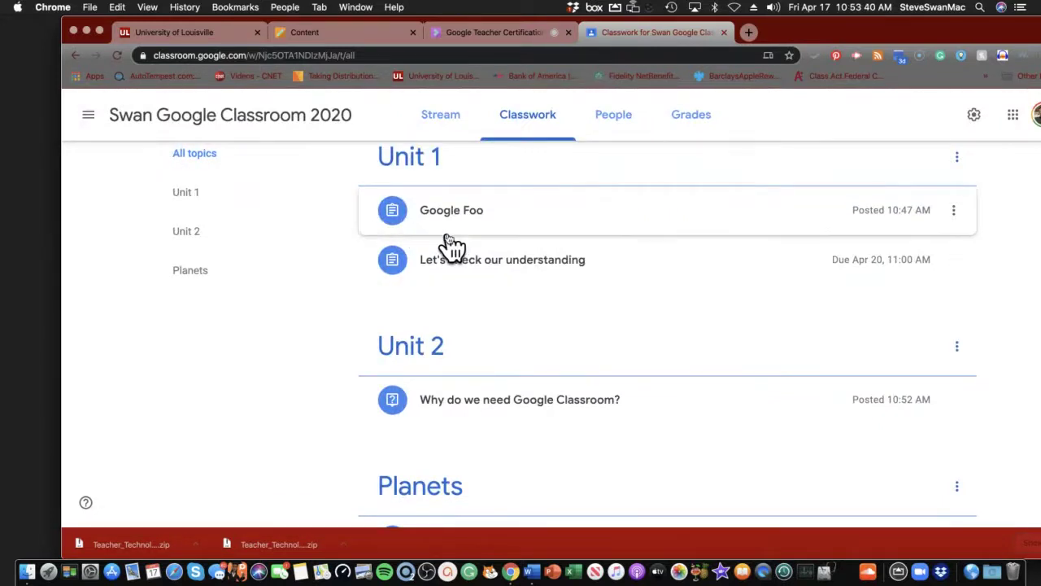
Create a new classwork material titled "Things to use for all assignments".
{"action": "left_click", "coordinate": [529, 129]}
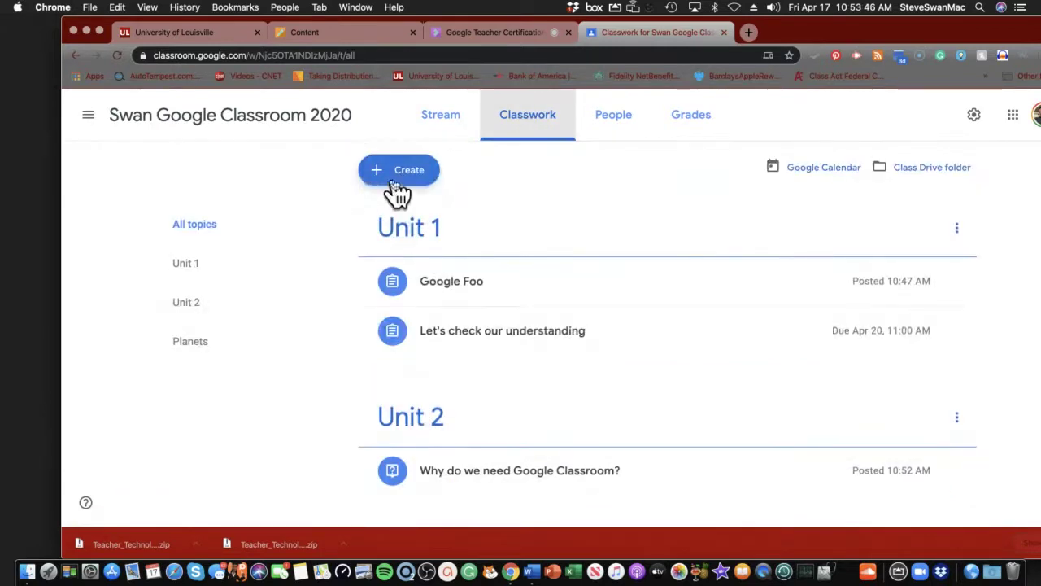
{"action": "left_click", "coordinate": [396, 183]}
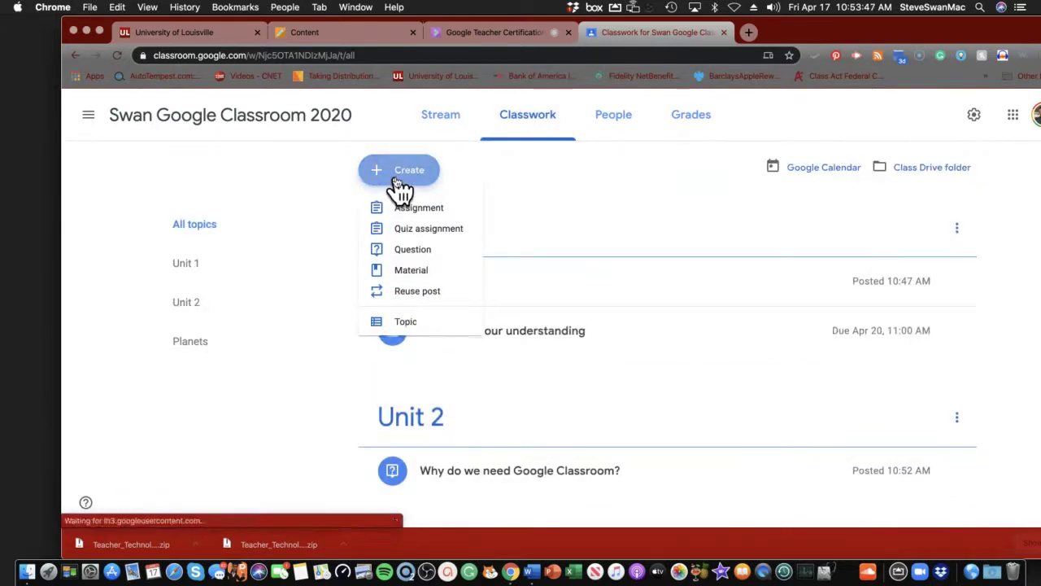
{"action": "left_click", "coordinate": [413, 271]}
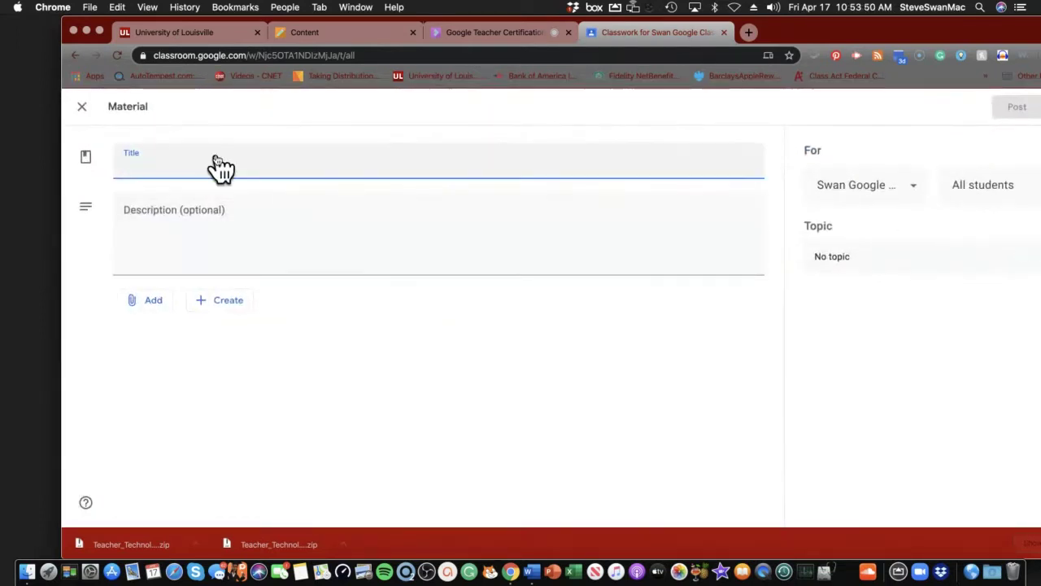
{"action": "type", "text": "Things"}
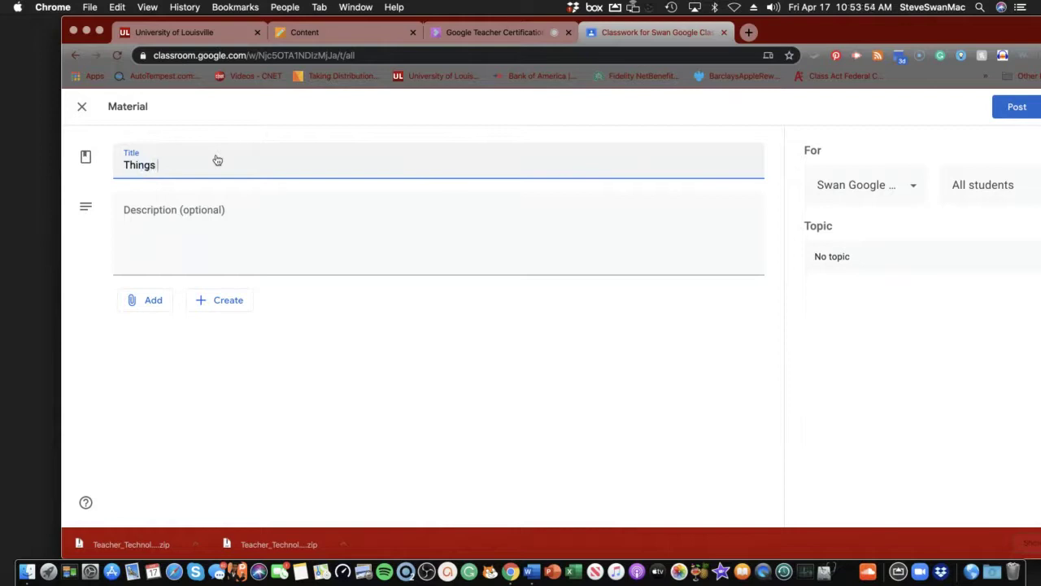
{"action": "type", "text": " to use for all assignment"}
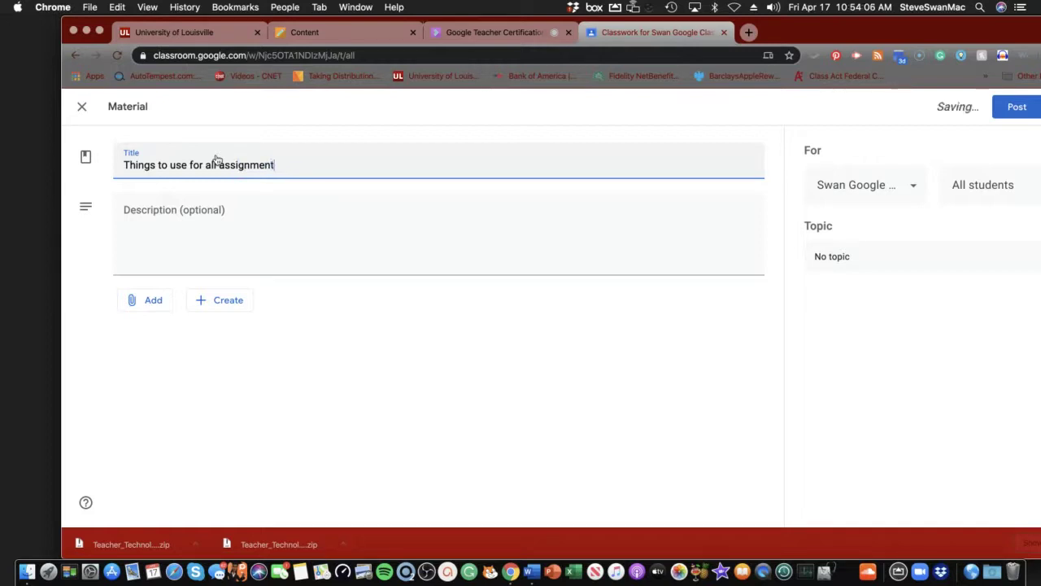
{"action": "type", "text": "s"}
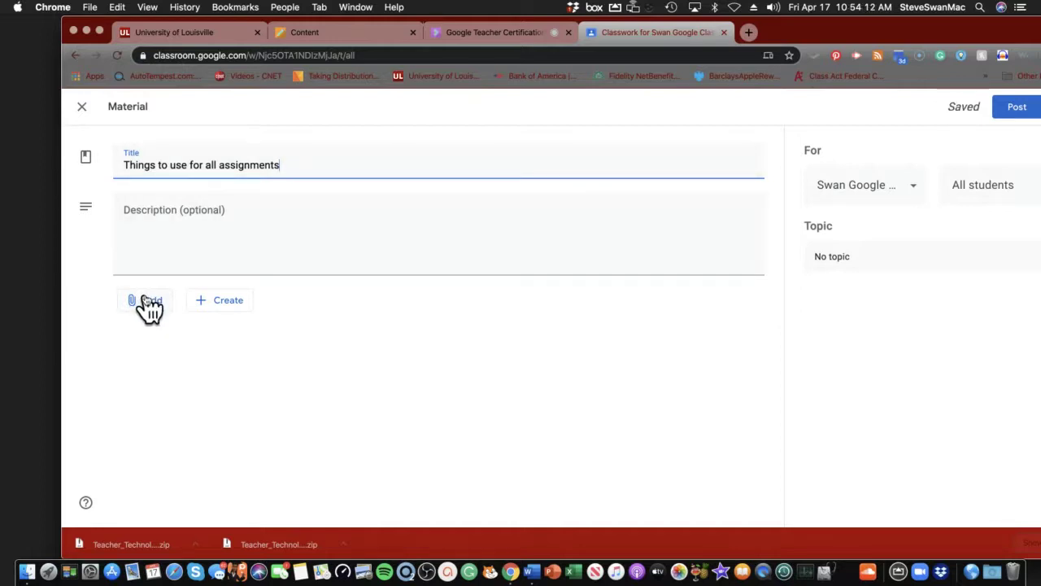
Enter "Use this for your research and assignments" as the material's description.
{"action": "left_click", "coordinate": [150, 219]}
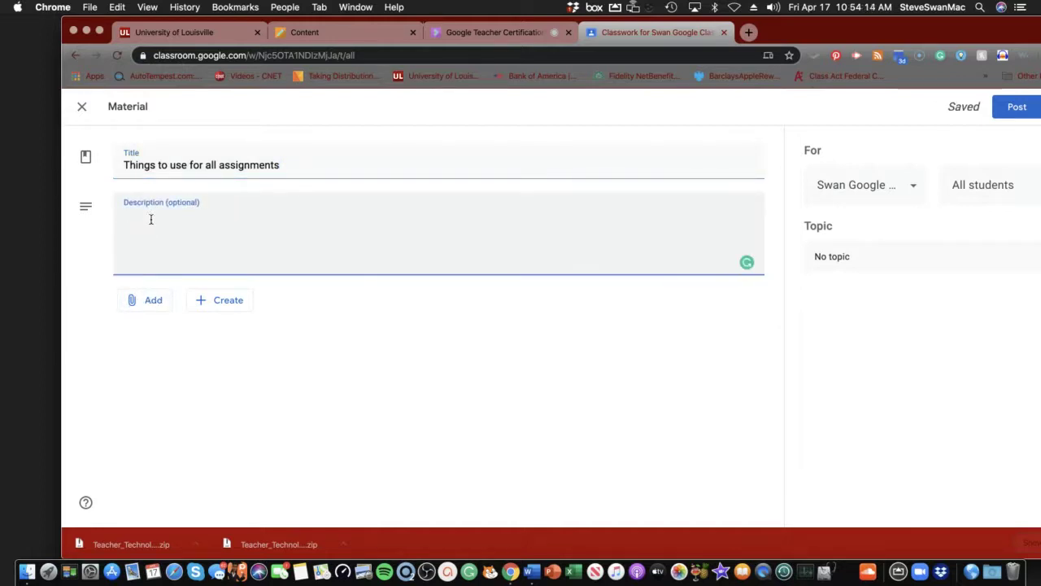
{"action": "type", "text": "Use"}
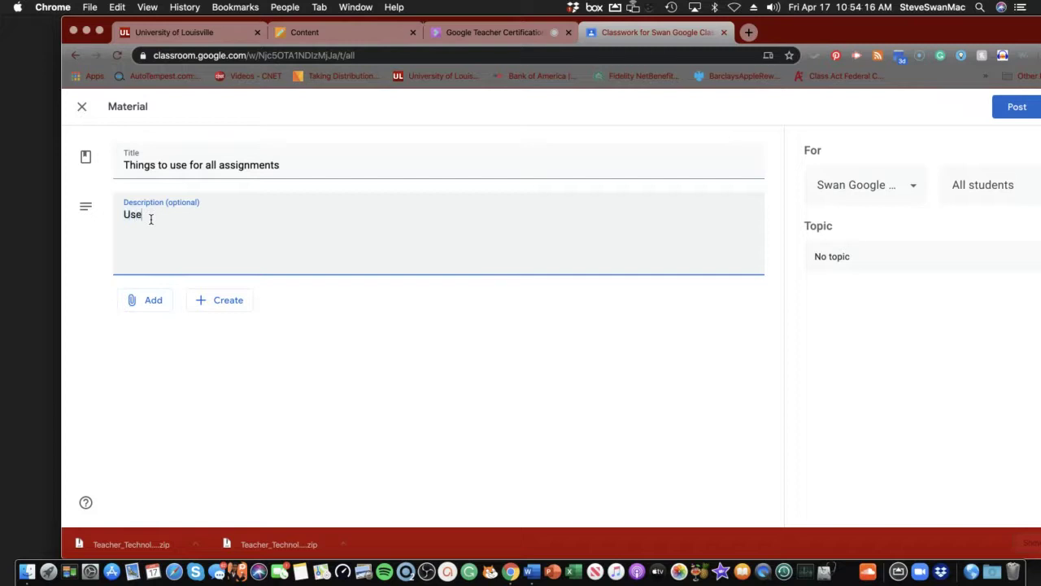
{"action": "type", "text": " this for your res"}
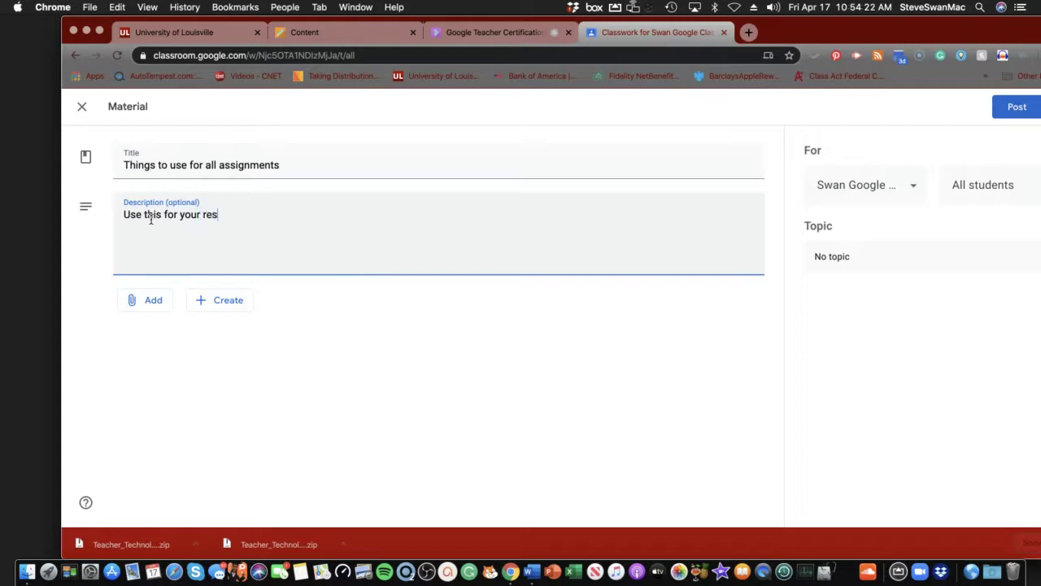
{"action": "type", "text": "earch and assignments"}
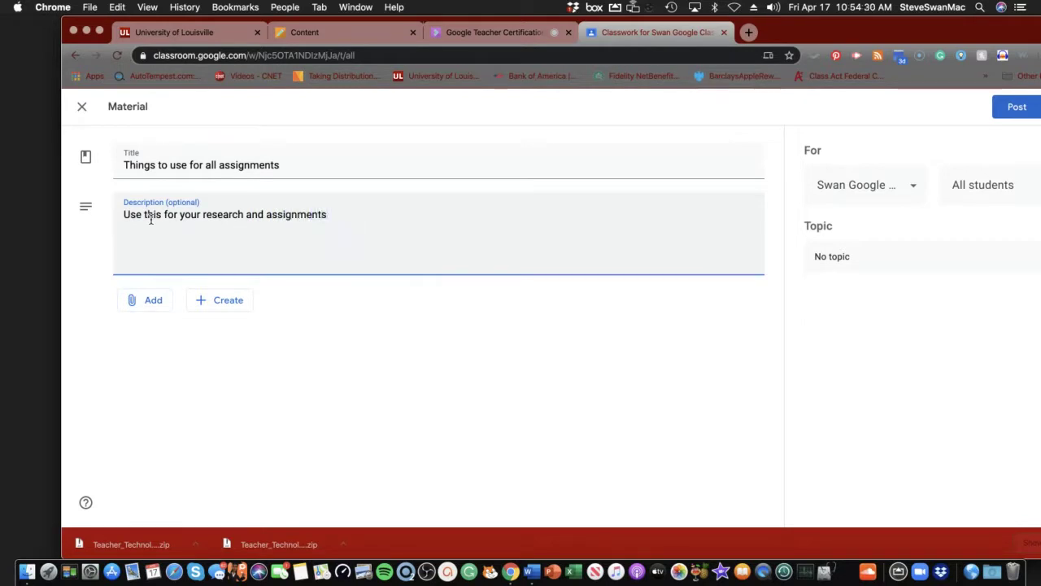
Attach the Google Foo Results spreadsheet from Google Drive to the material.
{"action": "left_click", "coordinate": [144, 301]}
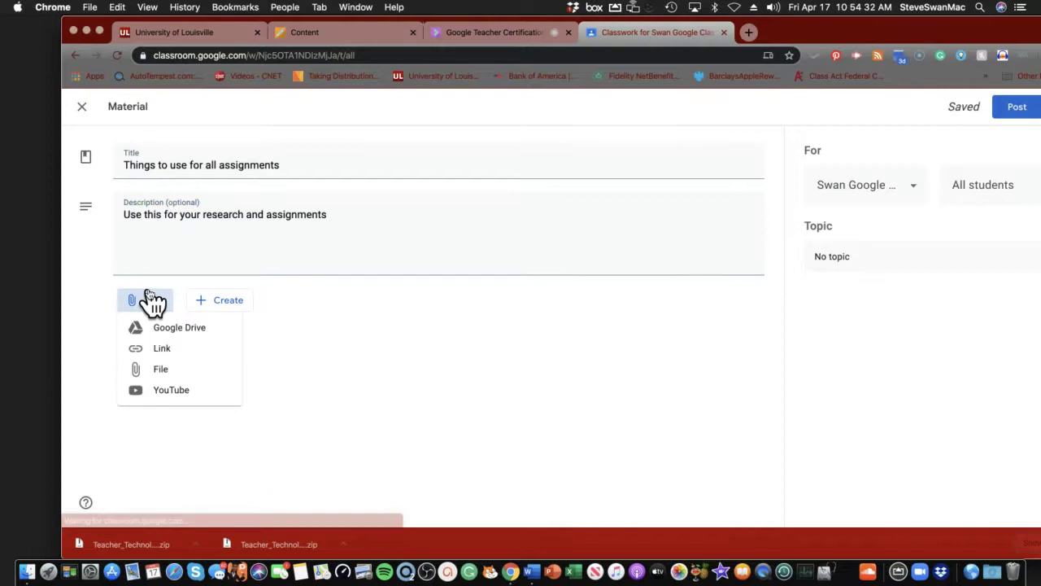
{"action": "left_click", "coordinate": [162, 329]}
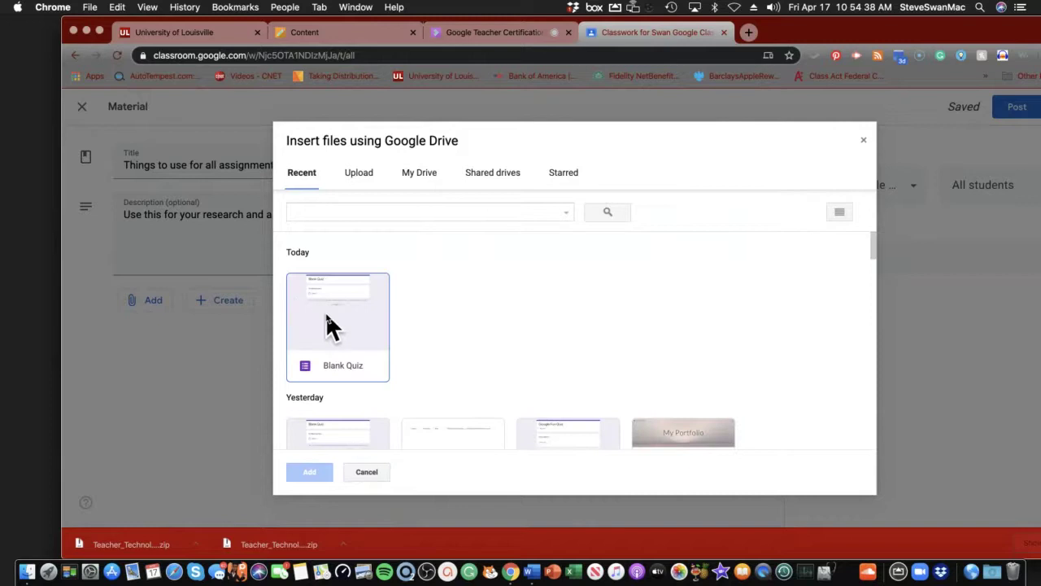
{"action": "scroll", "coordinate": [325, 312], "scroll_direction": "down", "scroll_amount": 3}
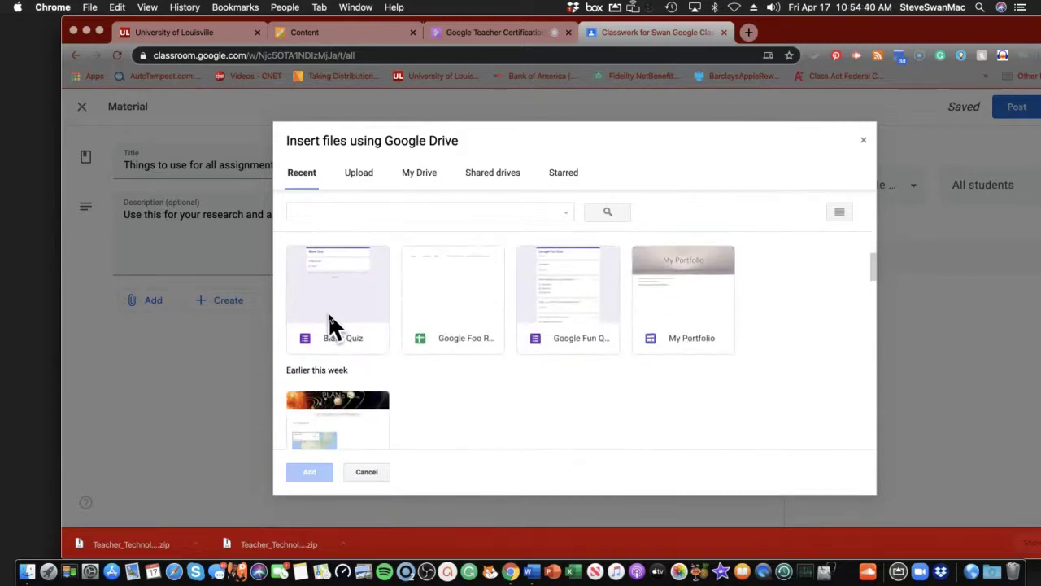
{"action": "double_click", "coordinate": [421, 289]}
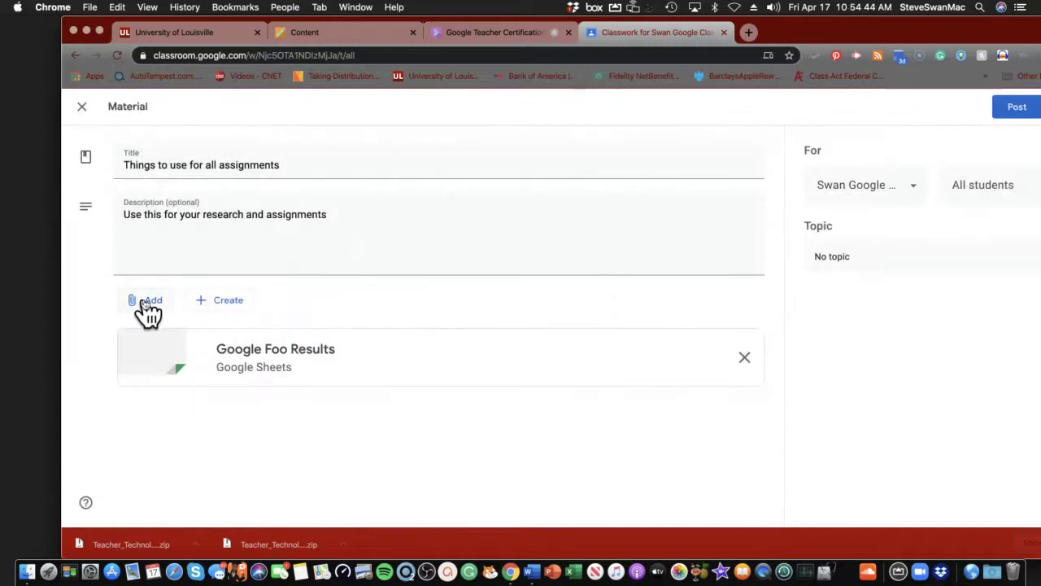
Attach the "Once upon a Google" slide presentation from Google Drive to the material.
{"action": "left_click", "coordinate": [149, 308]}
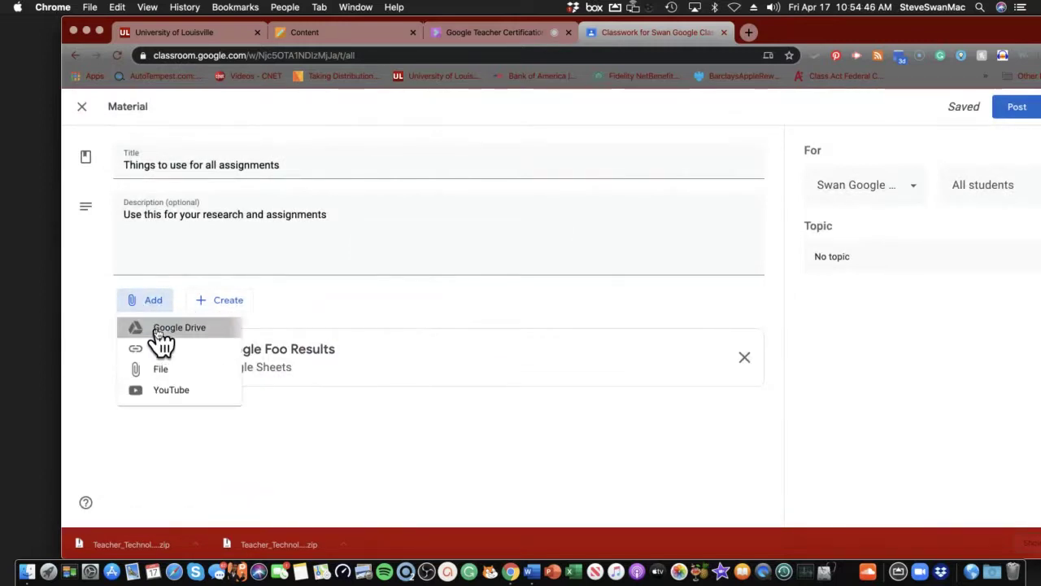
{"action": "left_click", "coordinate": [163, 333]}
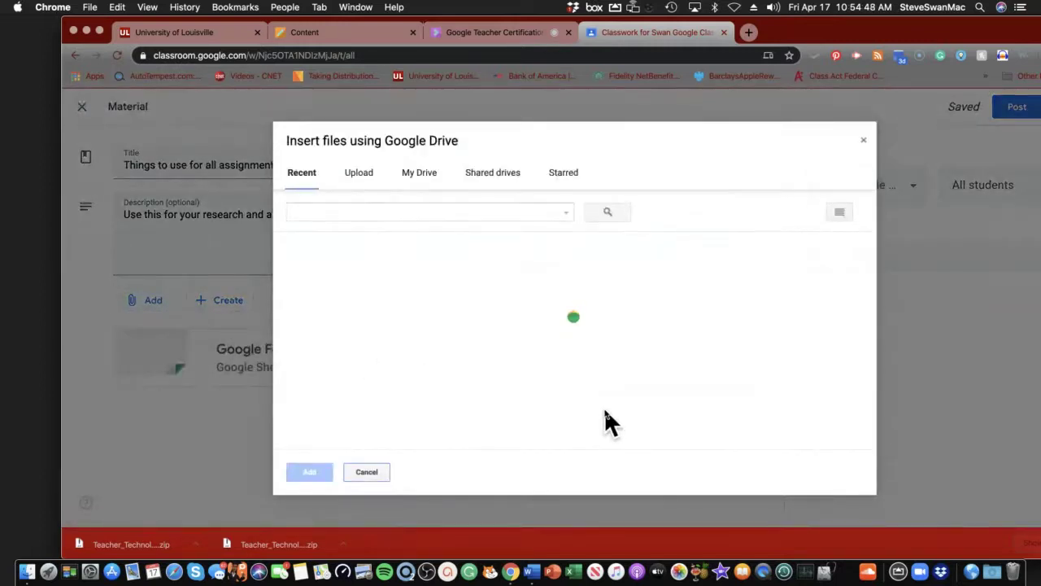
{"action": "scroll", "coordinate": [606, 416], "scroll_direction": "down", "scroll_amount": 10}
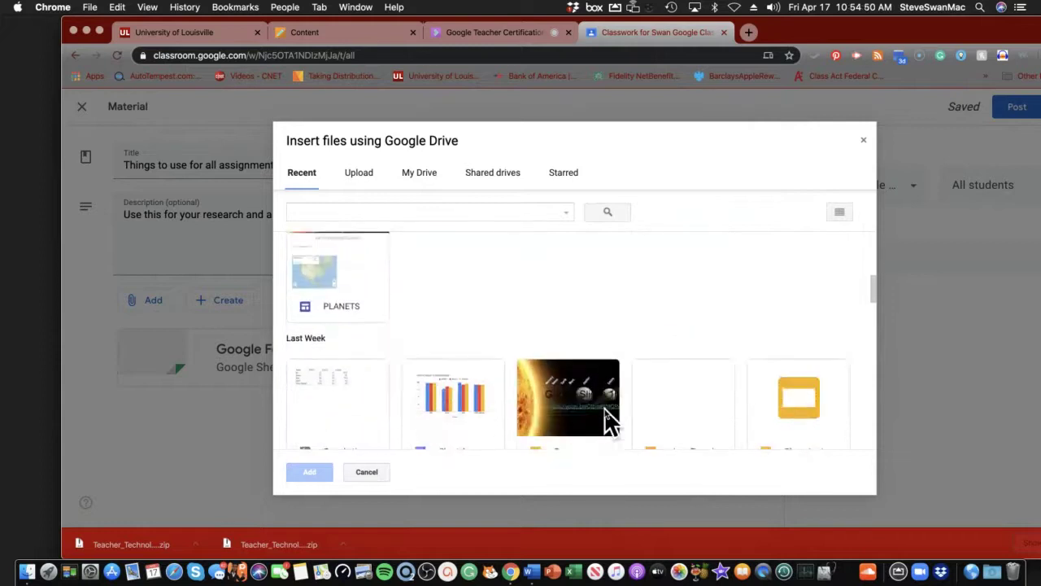
{"action": "scroll", "coordinate": [606, 419], "scroll_direction": "down", "scroll_amount": 2}
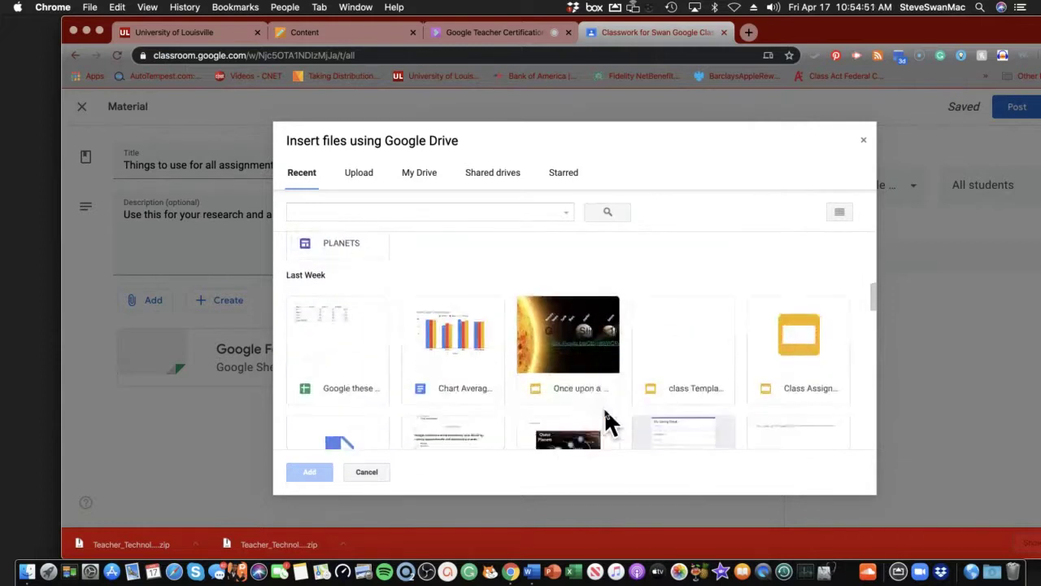
{"action": "double_click", "coordinate": [574, 346]}
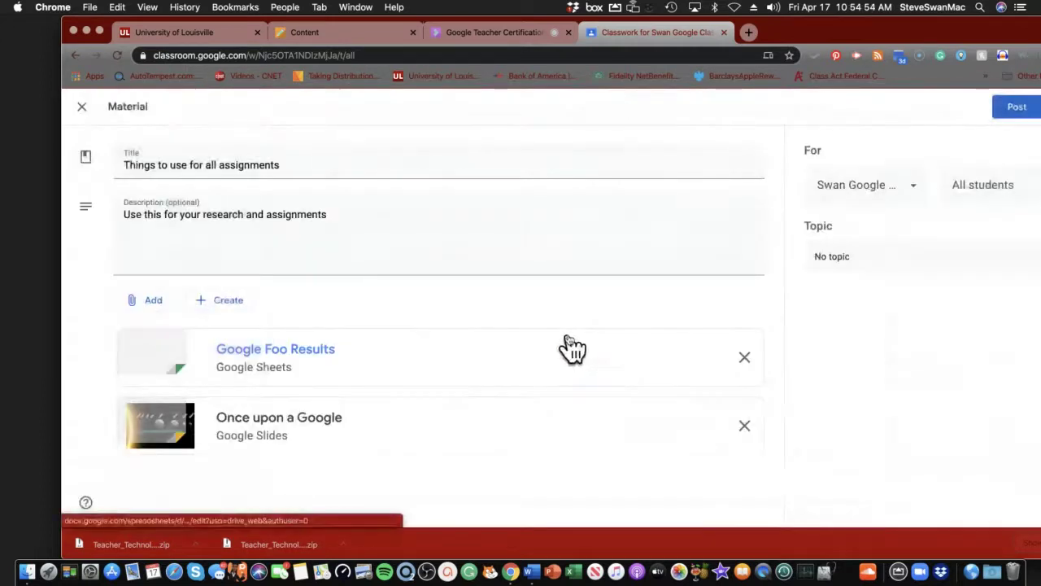
Attach the Chart Averages document from Google Drive to the material.
{"action": "left_click", "coordinate": [140, 309]}
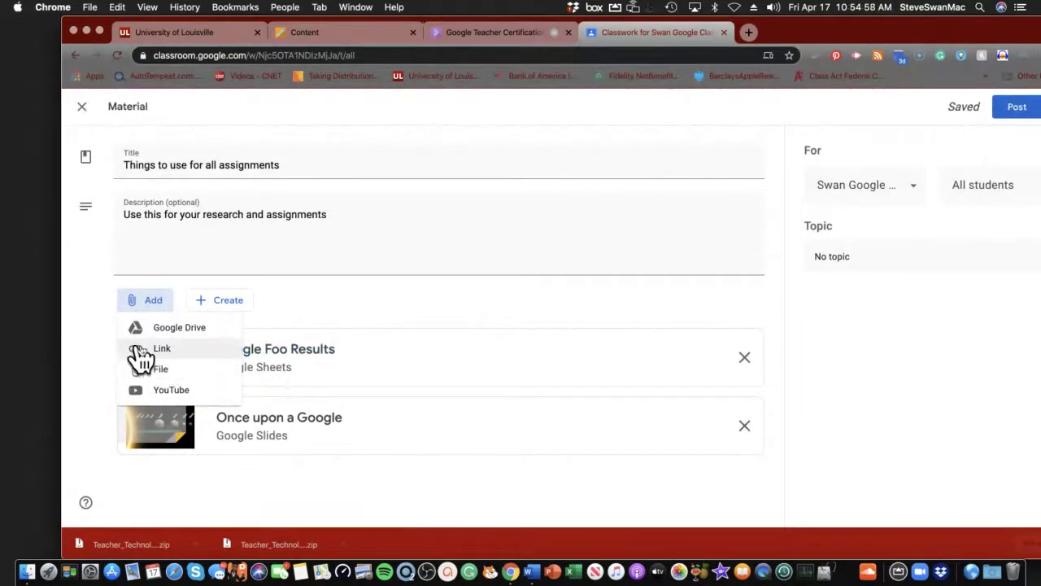
{"action": "left_click", "coordinate": [194, 330]}
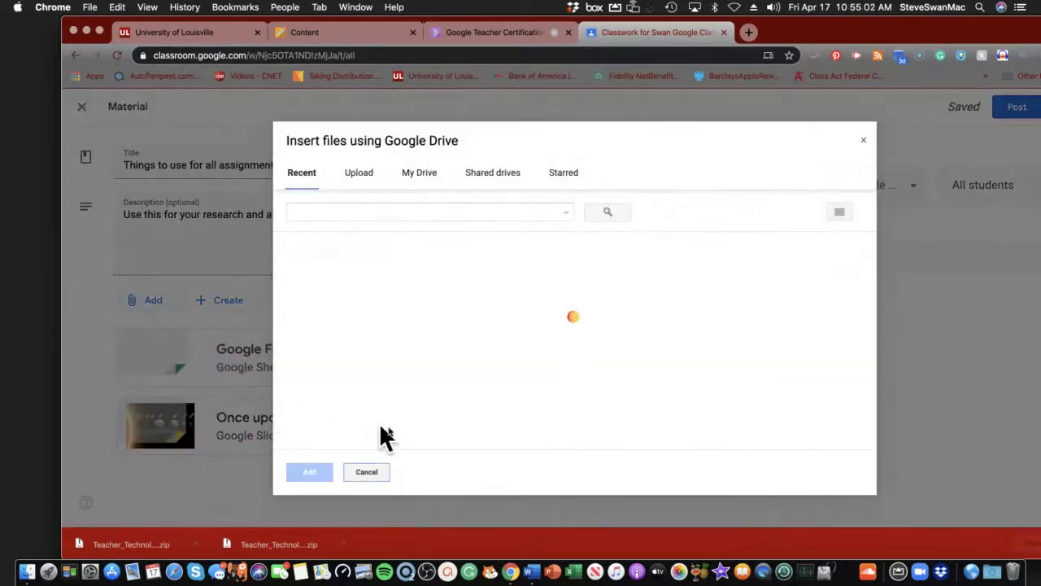
{"action": "scroll", "coordinate": [440, 432], "scroll_direction": "down", "scroll_amount": 8}
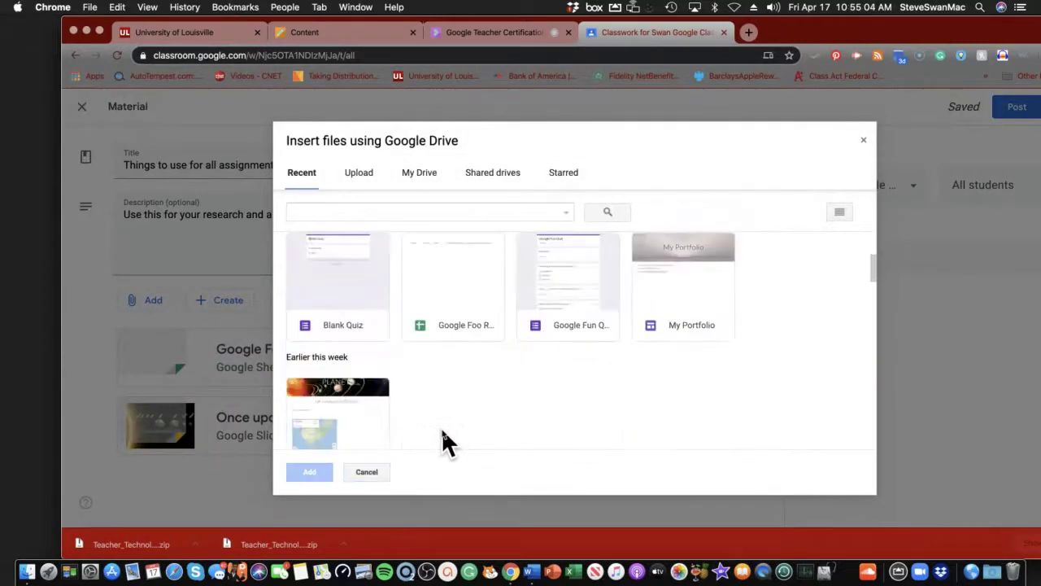
{"action": "scroll", "coordinate": [442, 427], "scroll_direction": "down", "scroll_amount": 2}
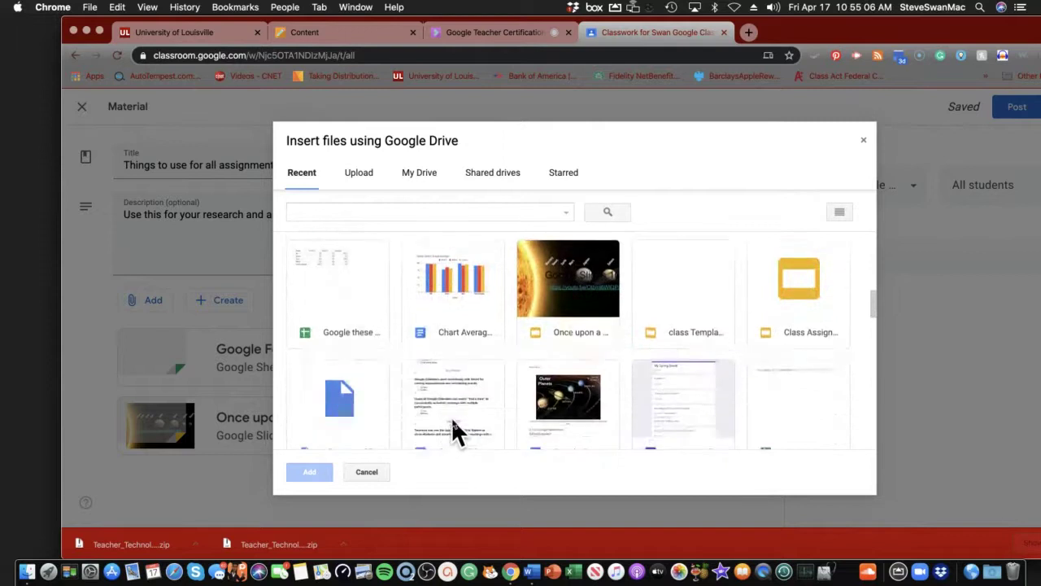
{"action": "double_click", "coordinate": [435, 279]}
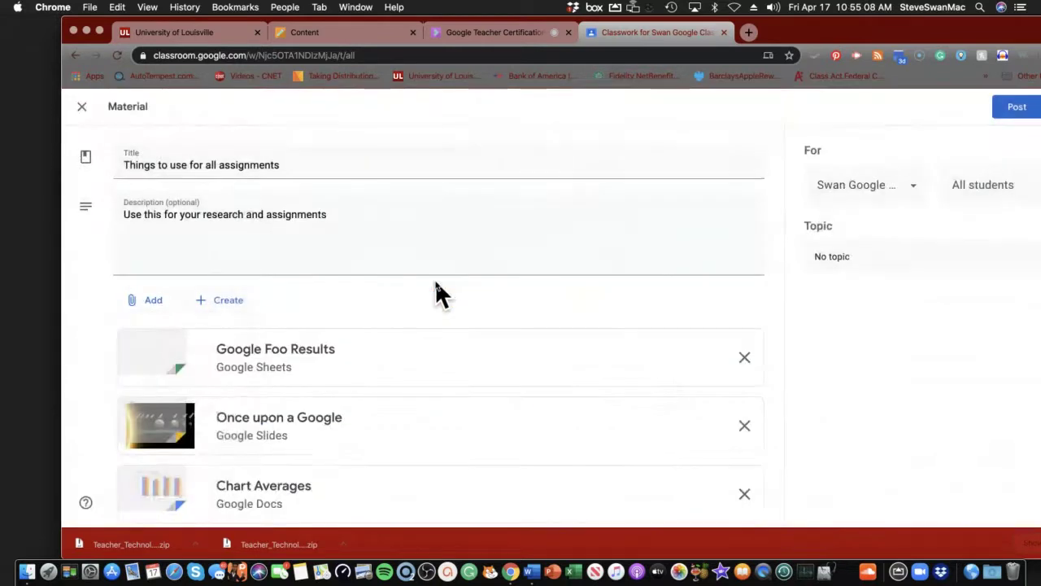
Search Google for "steps to writng an essay" in a new browser tab.
{"action": "left_click", "coordinate": [149, 308]}
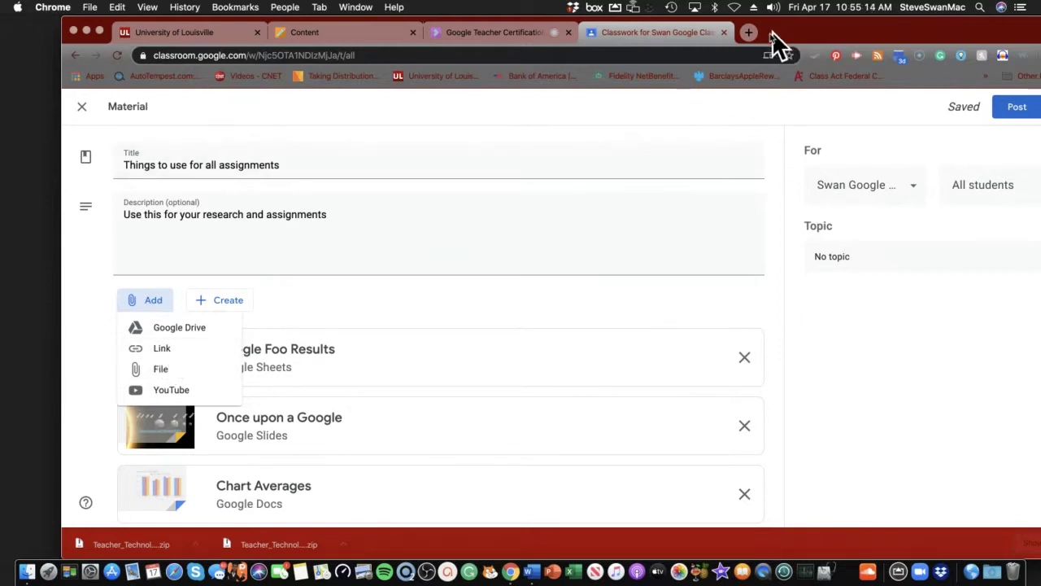
{"action": "left_click", "coordinate": [750, 32]}
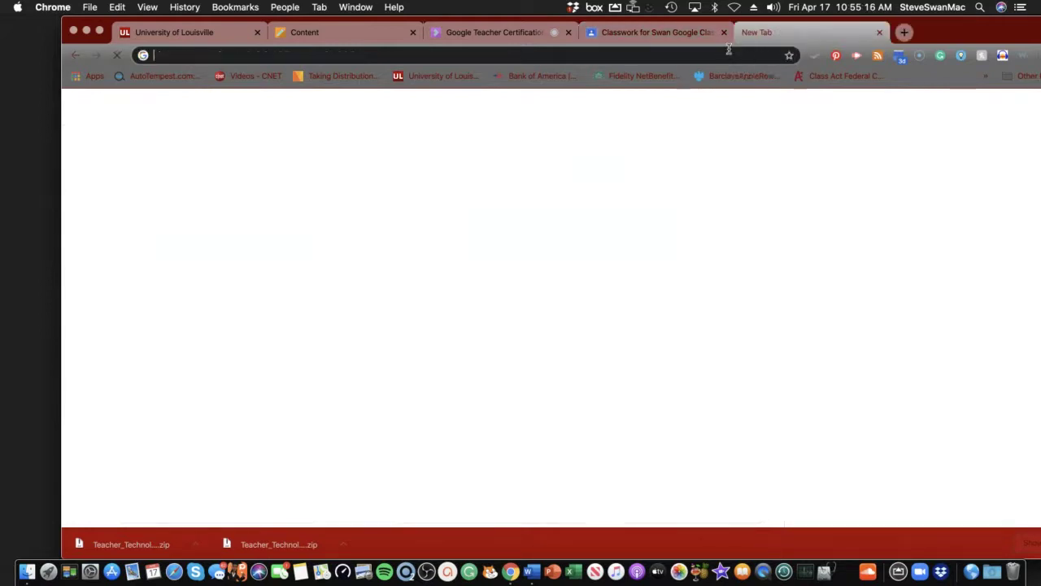
{"action": "type", "text": "s"}
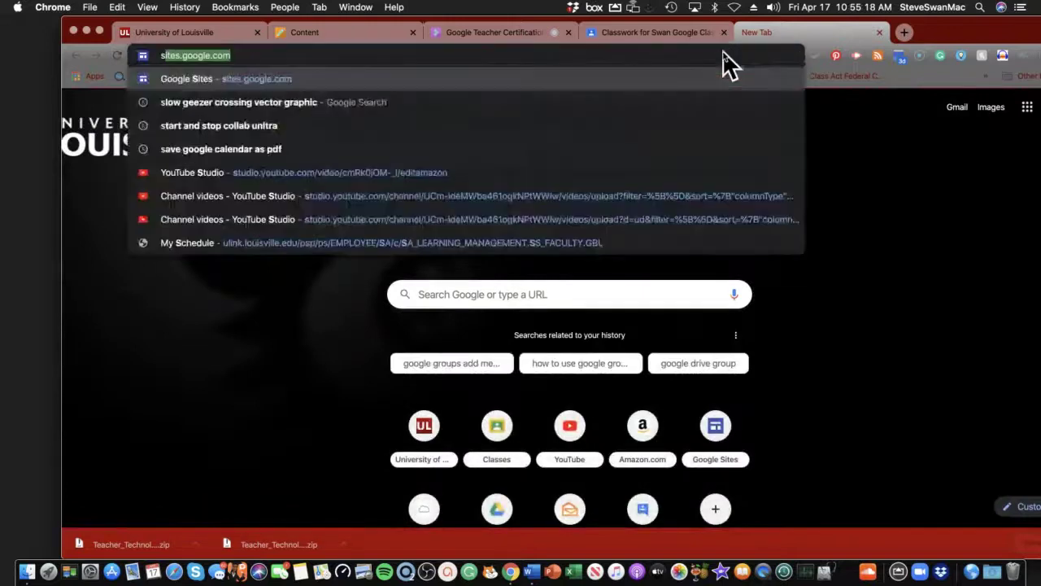
{"action": "type", "text": "teps tp"}
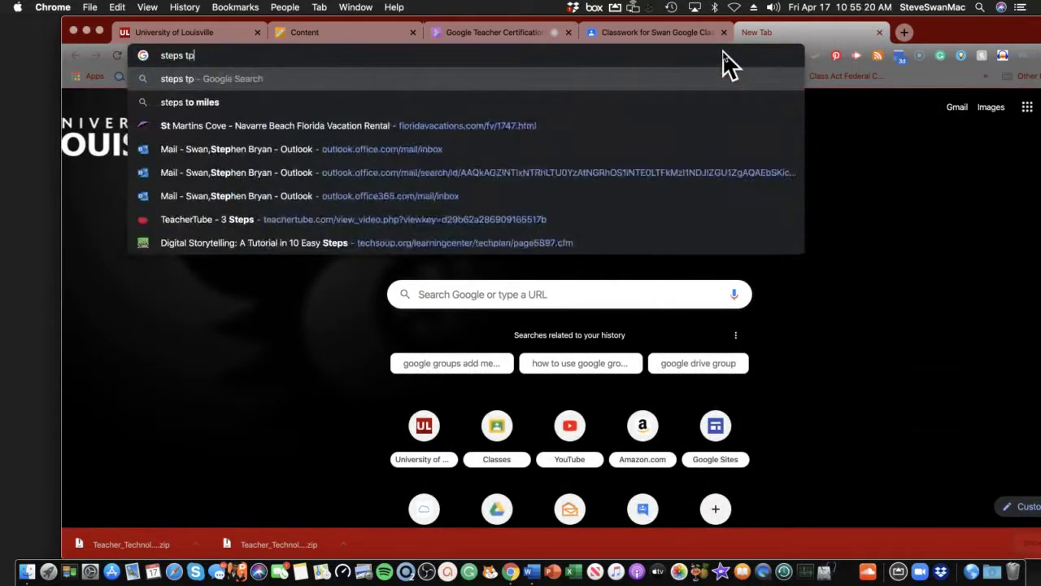
{"action": "key", "text": "BackSpace"}
{"action": "type", "text": "o w"}
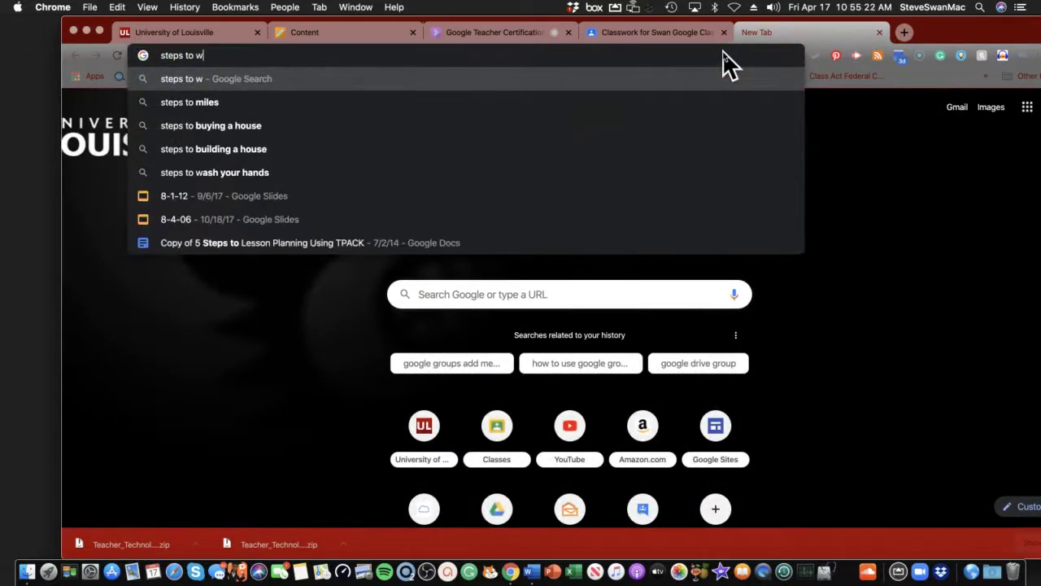
{"action": "type", "text": "ritn"}
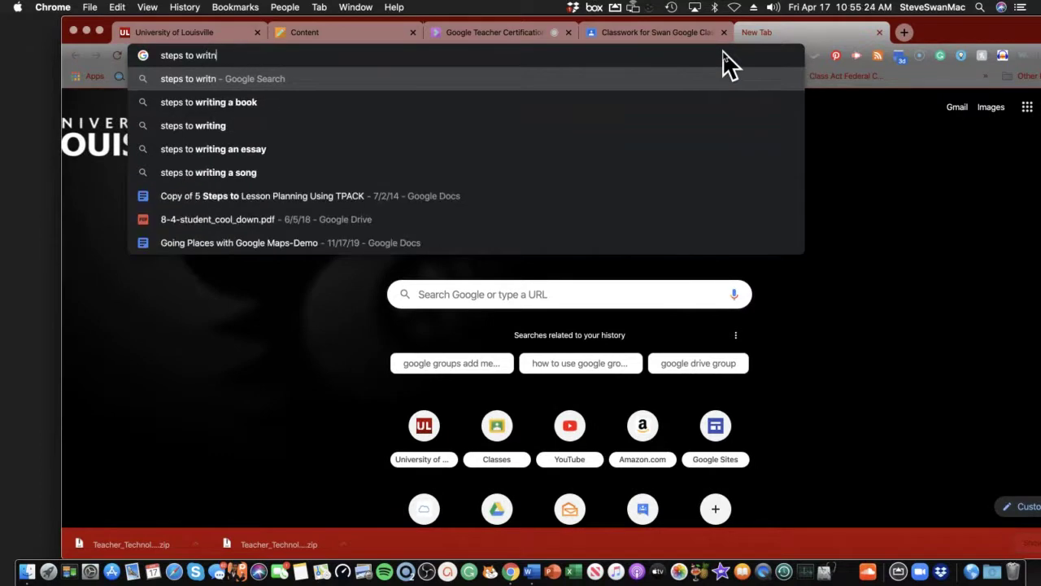
{"action": "type", "text": "g an e"}
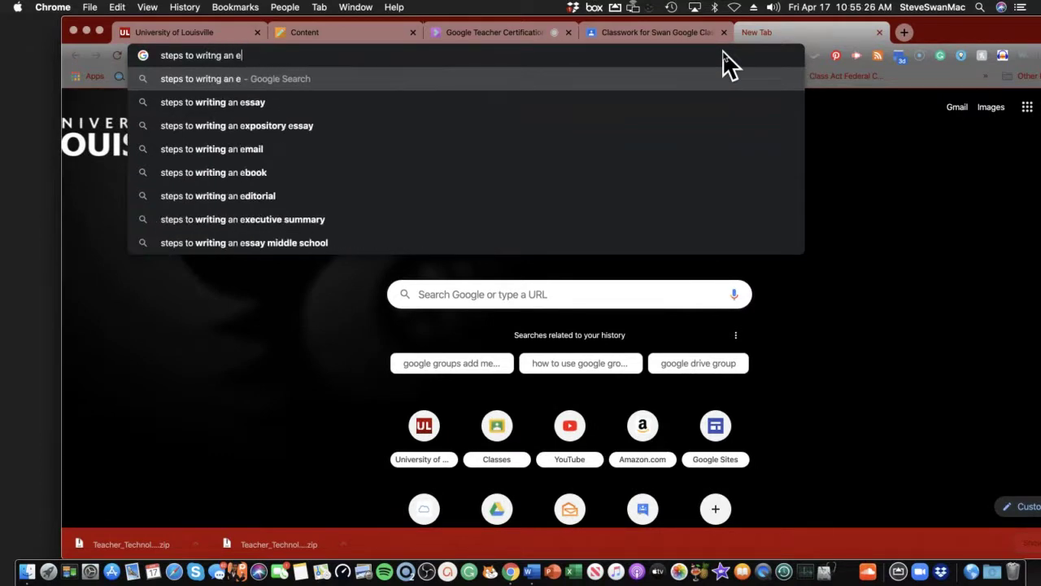
{"action": "type", "text": "ssay"}
{"action": "key", "text": "Return"}
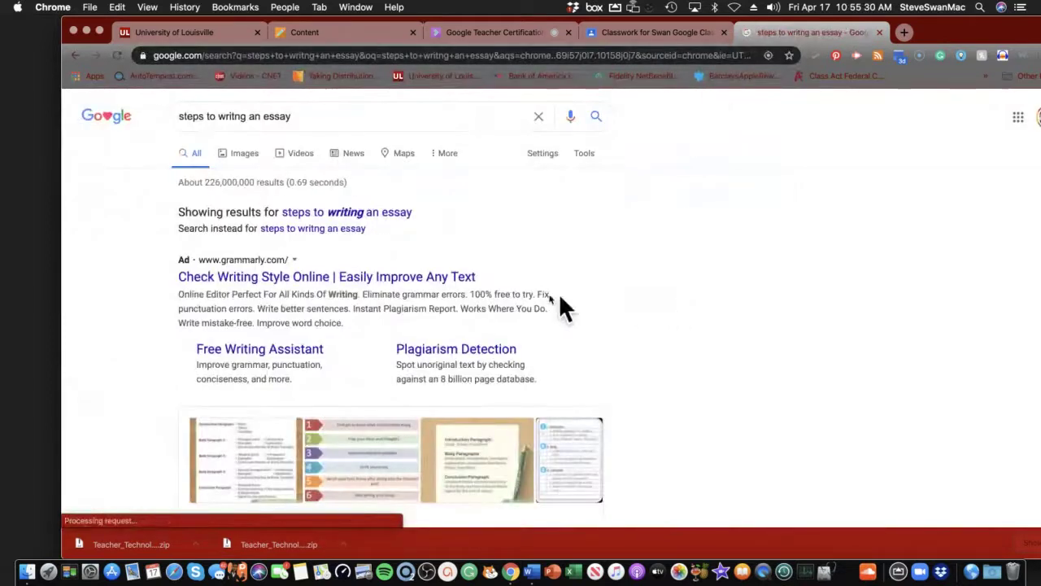
Open the ThoughtCo article "How to Write an Essay in 5 Steps" from the search results.
{"action": "scroll", "coordinate": [541, 286], "scroll_direction": "down", "scroll_amount": 3}
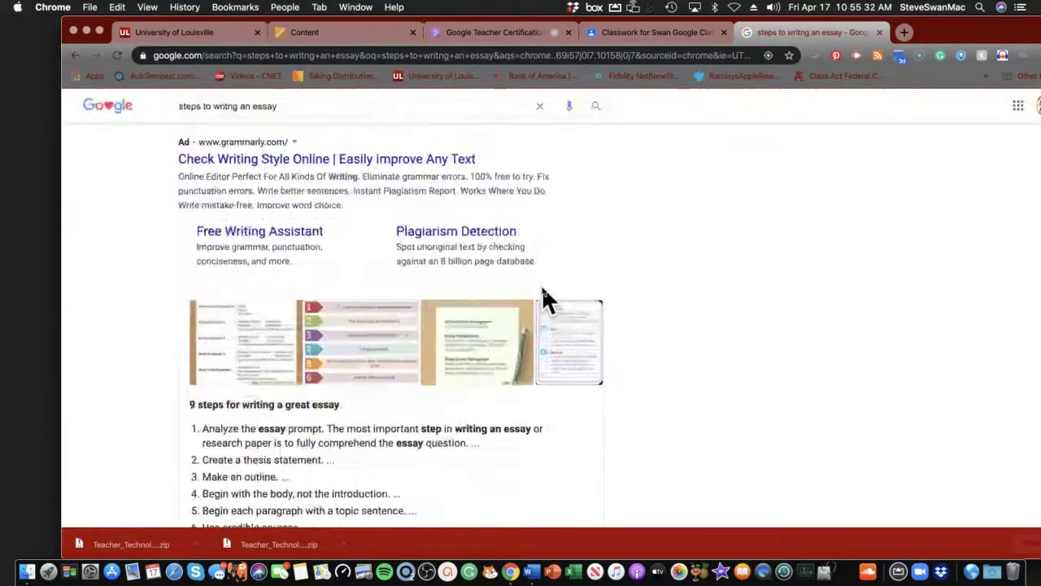
{"action": "scroll", "coordinate": [544, 290], "scroll_direction": "down", "scroll_amount": 6}
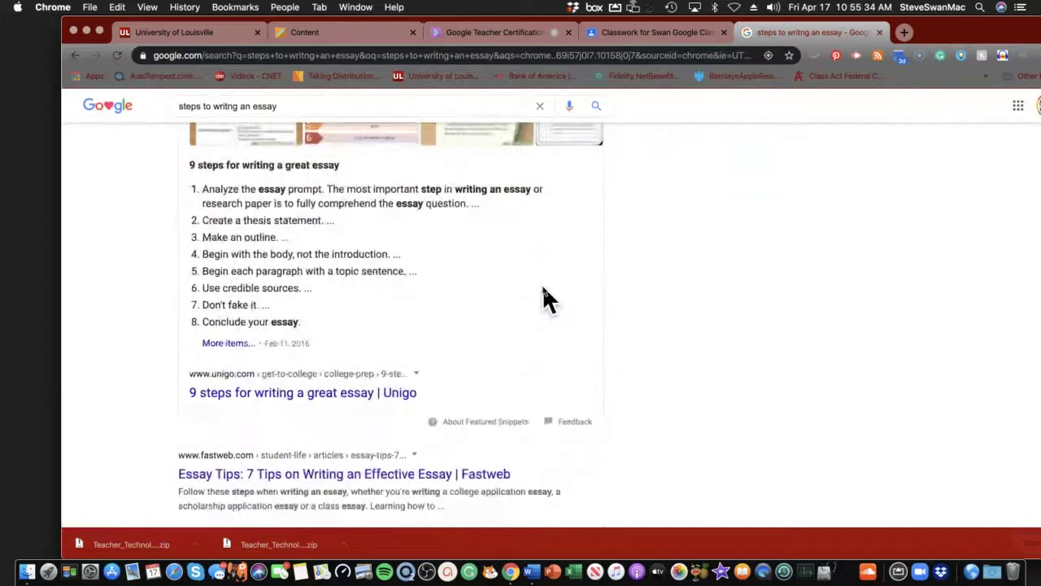
{"action": "scroll", "coordinate": [547, 298], "scroll_direction": "down", "scroll_amount": 3}
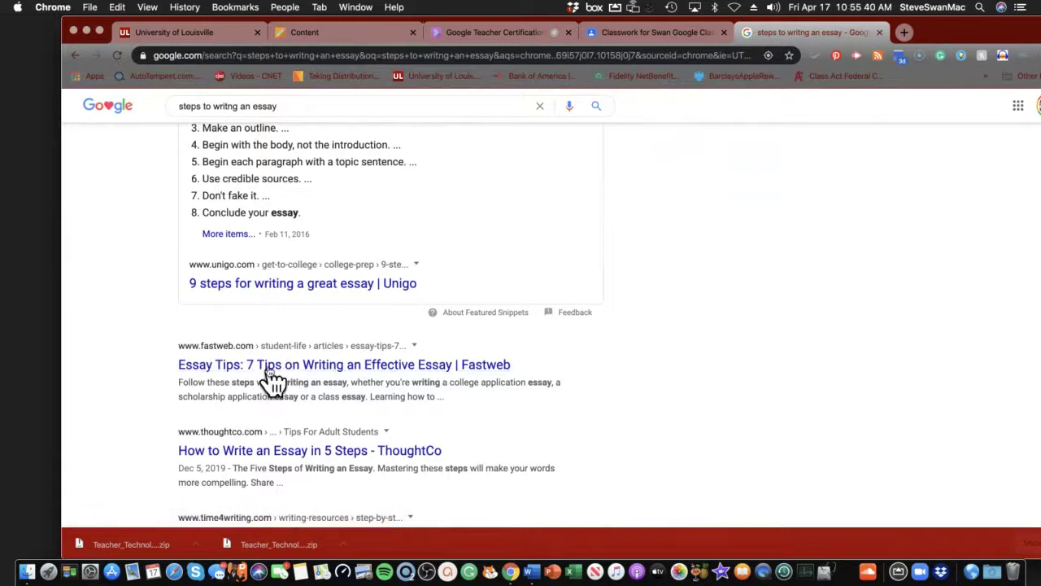
{"action": "left_click", "coordinate": [268, 457]}
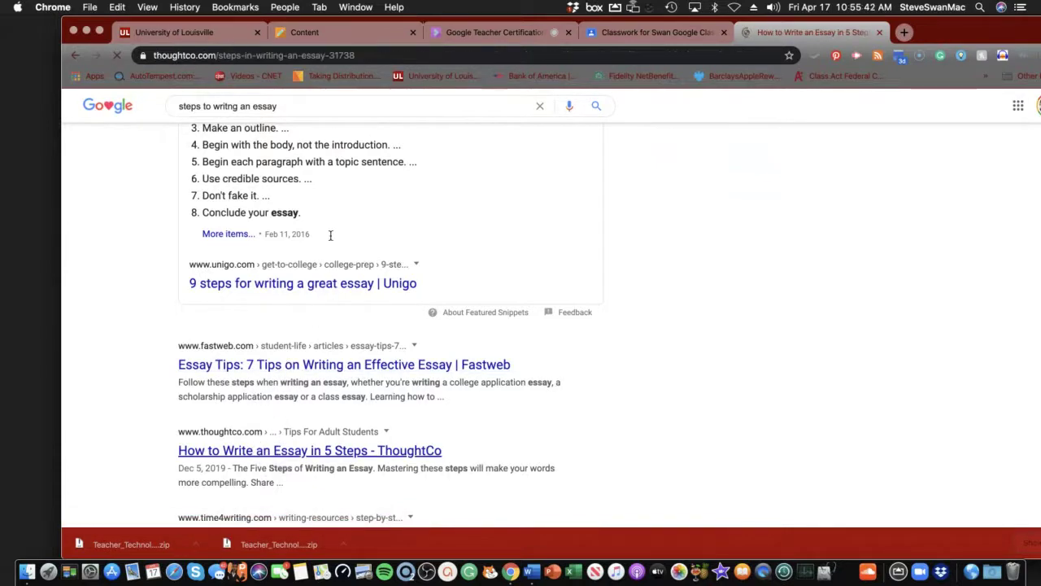
Copy the full web address of the ThoughtCo essay-writing article.
{"action": "left_click", "coordinate": [391, 52]}
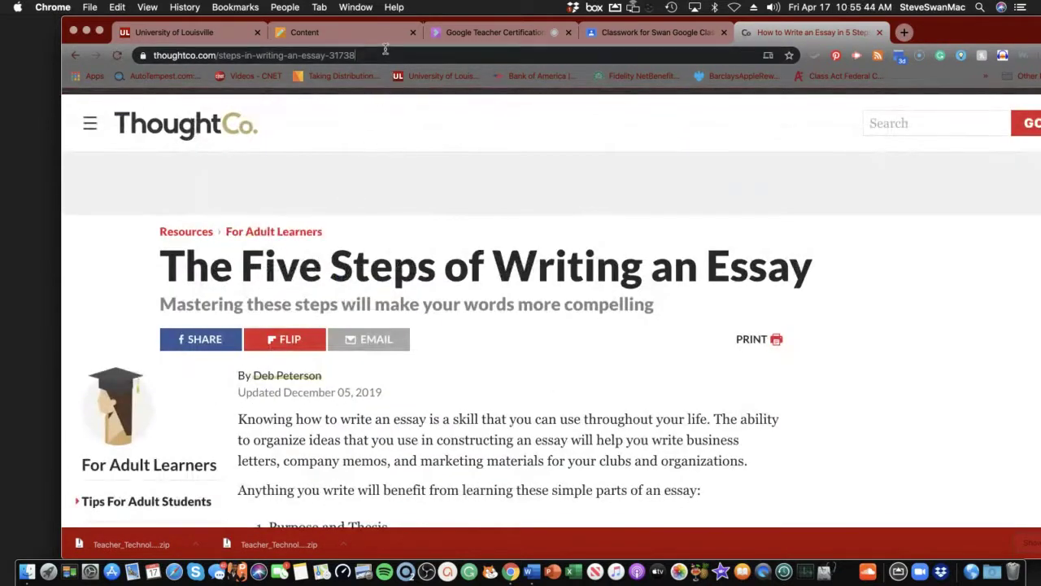
{"action": "right_click", "coordinate": [340, 51]}
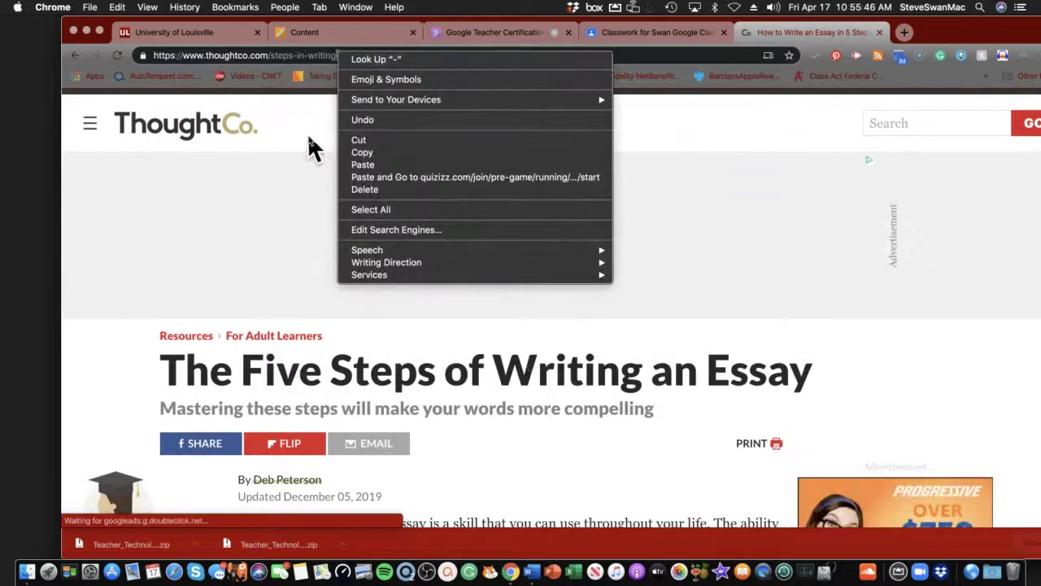
{"action": "left_click", "coordinate": [398, 51]}
{"action": "left_click", "coordinate": [420, 55]}
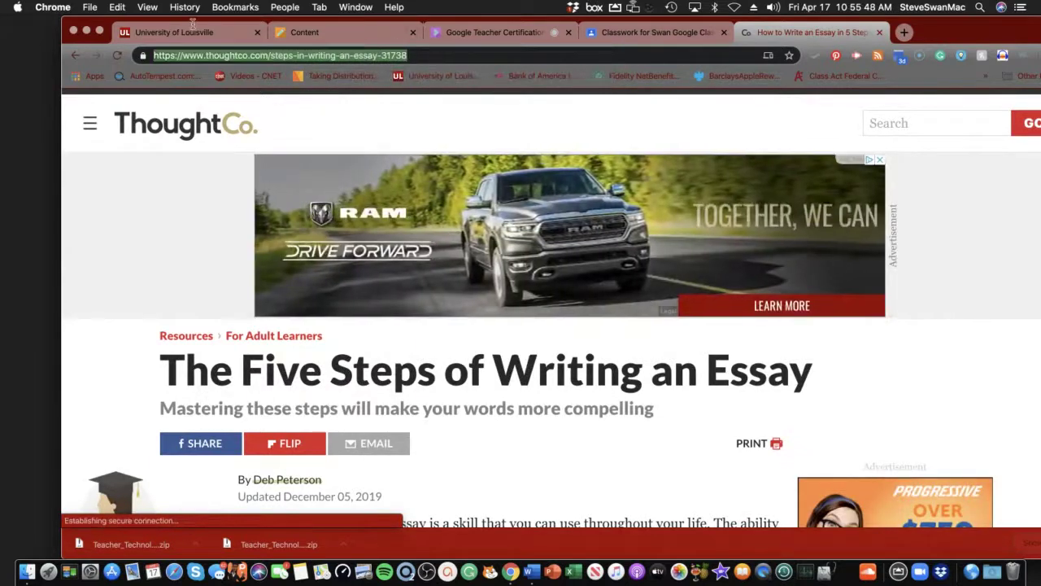
{"action": "right_click", "coordinate": [231, 47]}
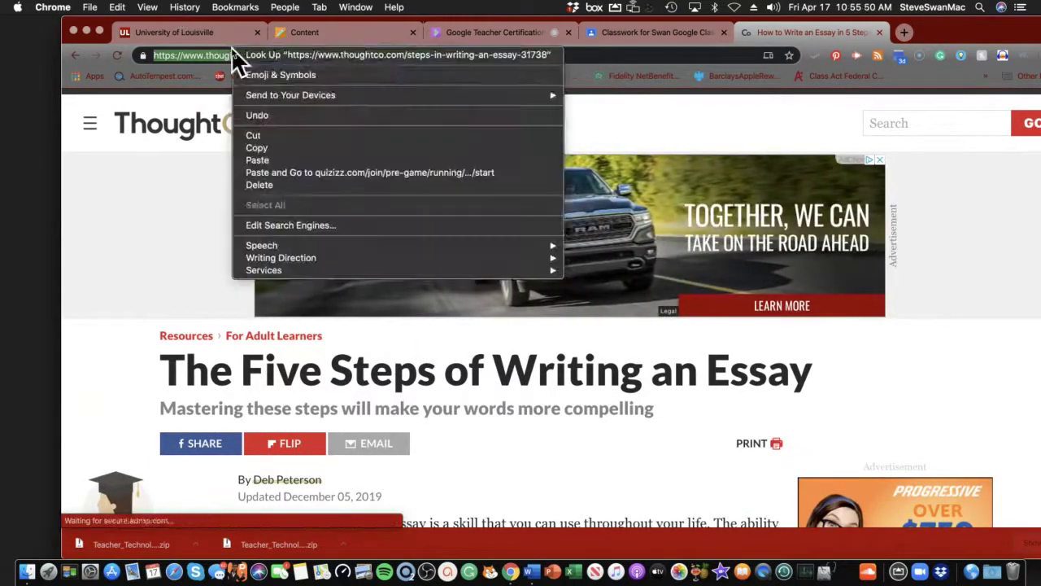
{"action": "left_click", "coordinate": [258, 147]}
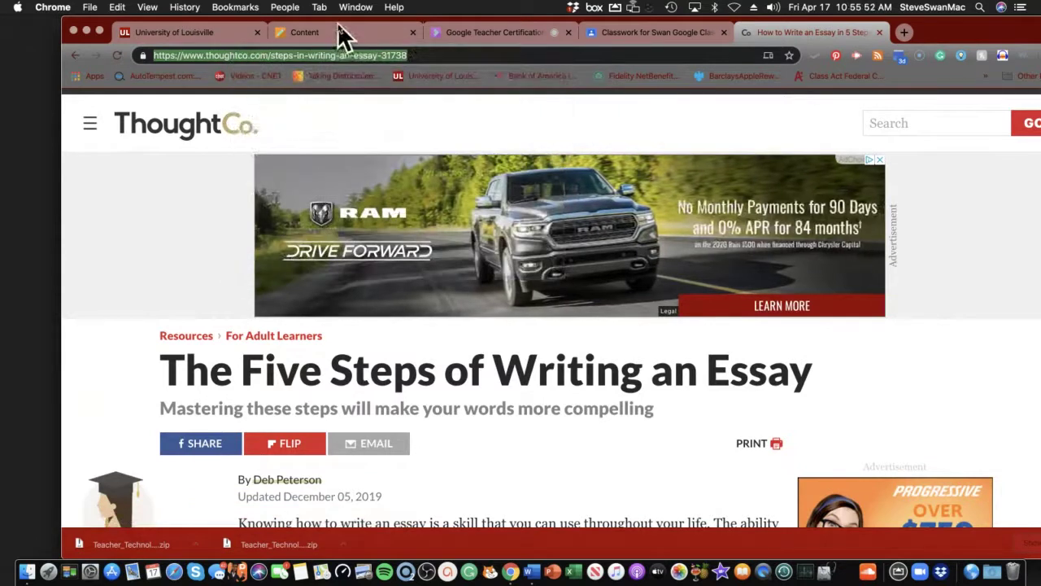
Return to the Classroom material and attach the copied ThoughtCo article address as a link.
{"action": "left_click", "coordinate": [600, 34]}
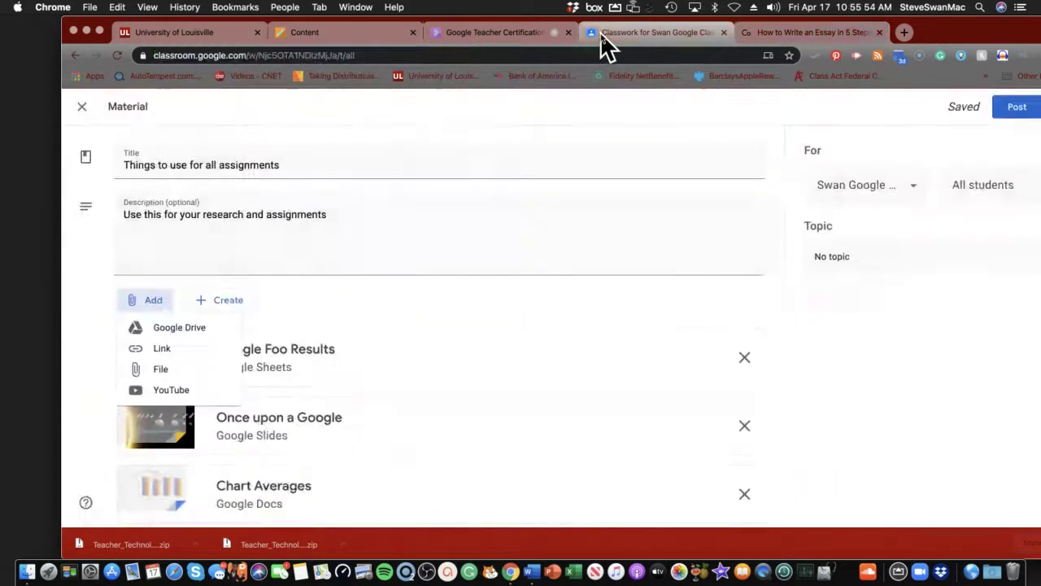
{"action": "left_click", "coordinate": [166, 349]}
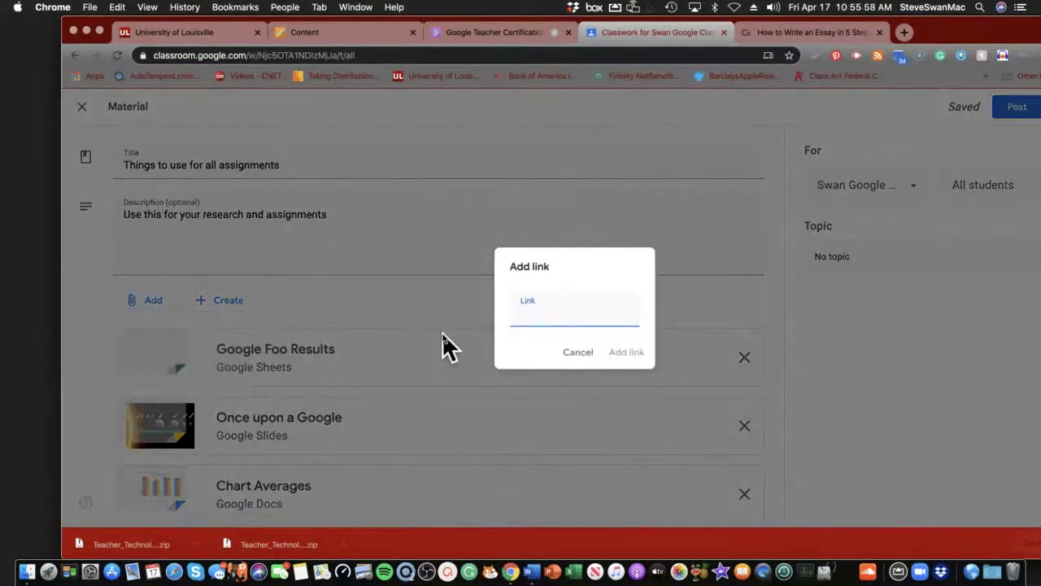
{"action": "key", "text": "super+v"}
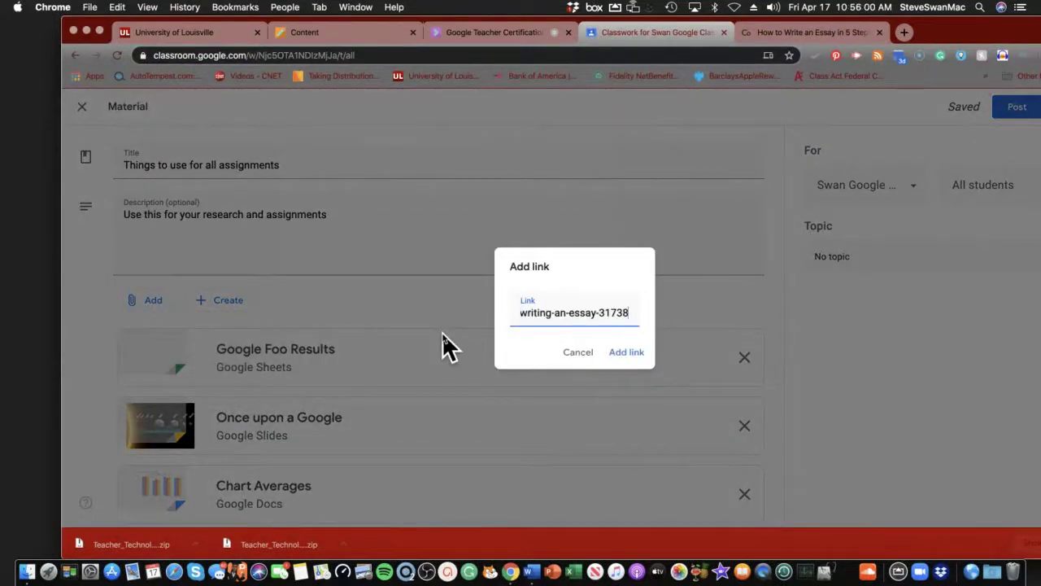
{"action": "left_click", "coordinate": [626, 351]}
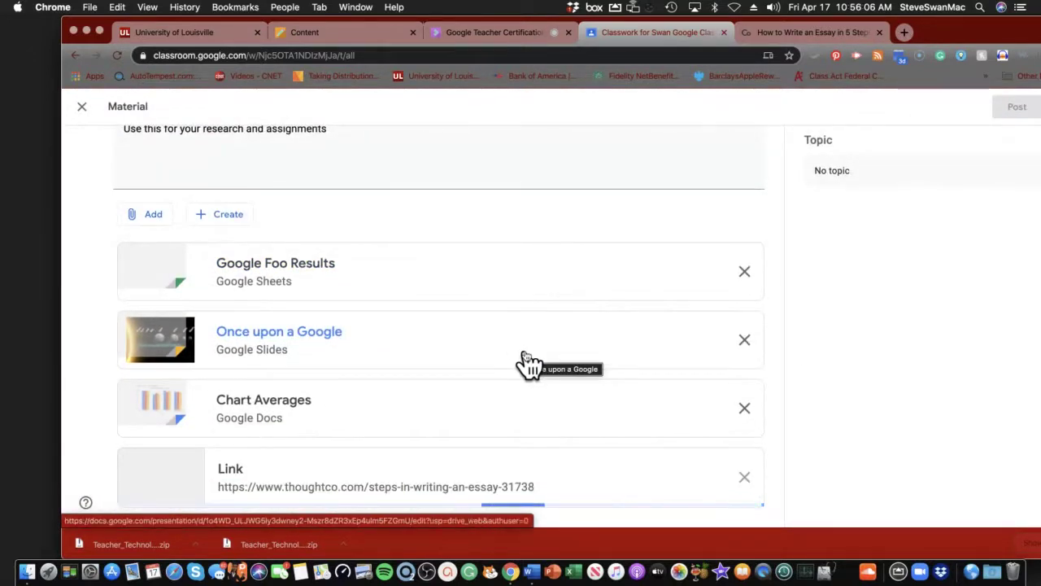
Search YouTube for "write essay" and attach the video "How to write a good essay: Paraphrasing the question" to the material.
{"action": "scroll", "coordinate": [521, 354], "scroll_direction": "up", "scroll_amount": 2}
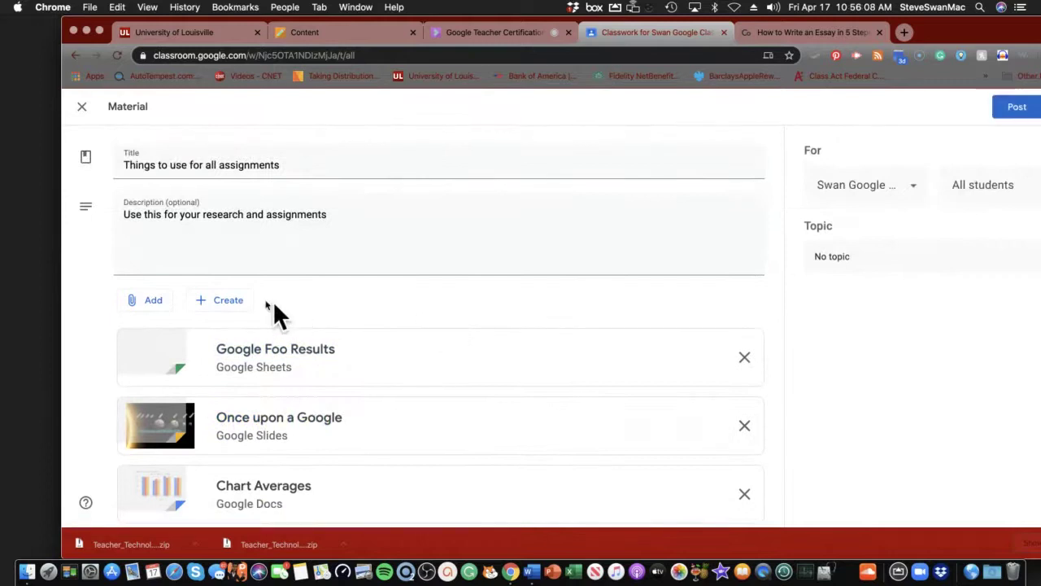
{"action": "left_click", "coordinate": [153, 302]}
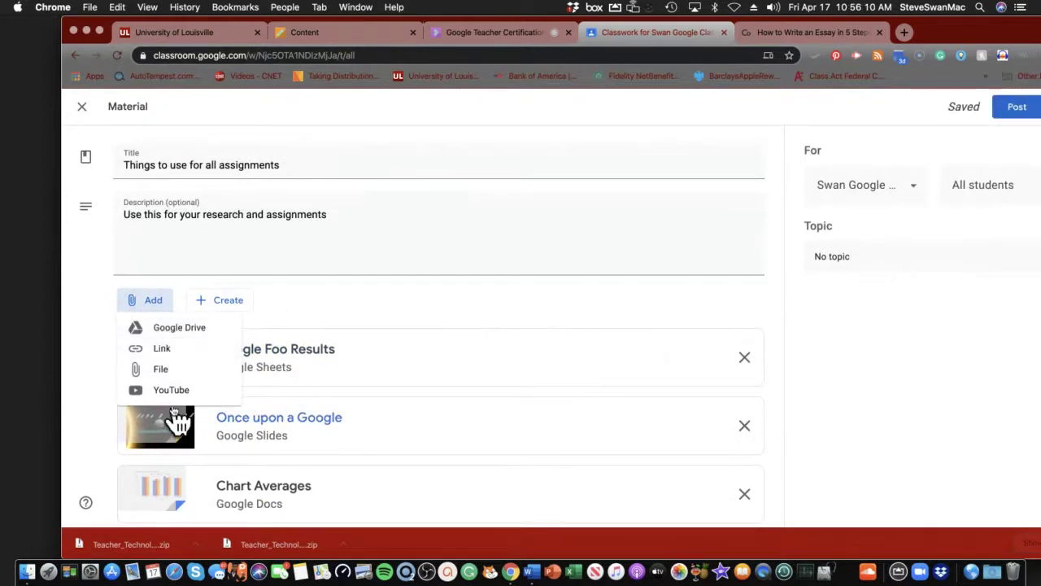
{"action": "left_click", "coordinate": [171, 391]}
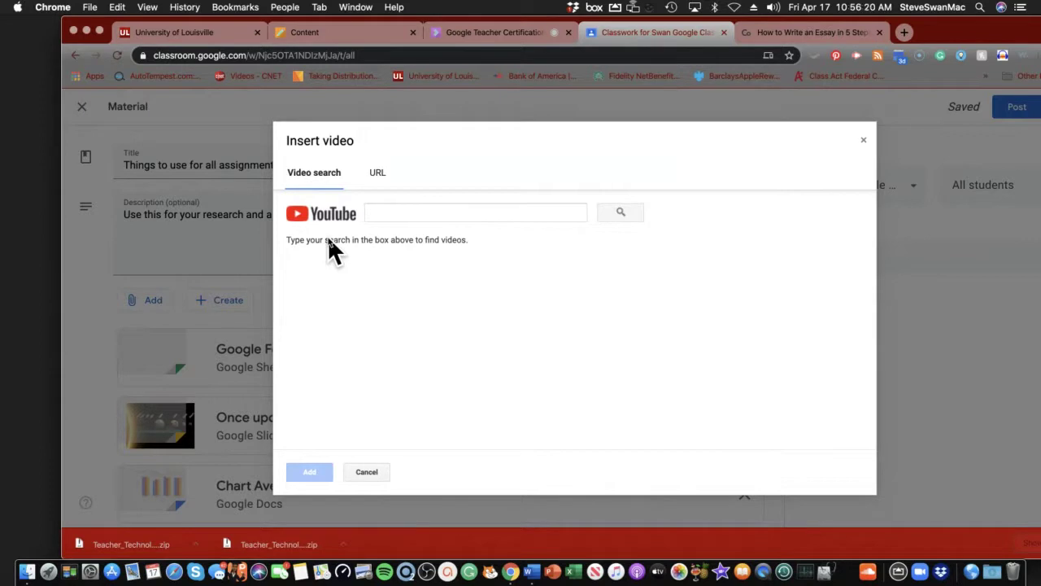
{"action": "left_click", "coordinate": [388, 213]}
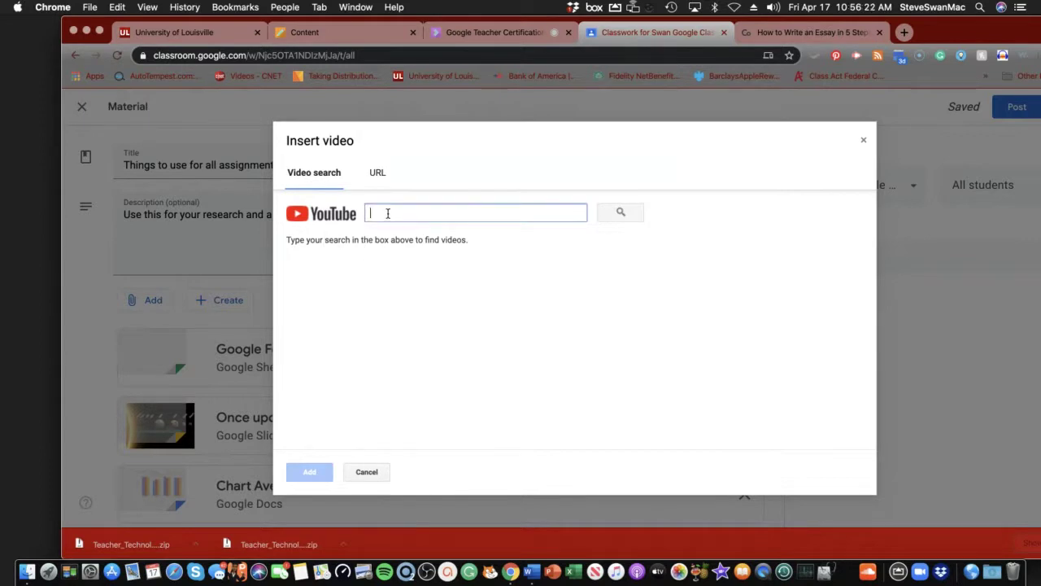
{"action": "type", "text": "write essay"}
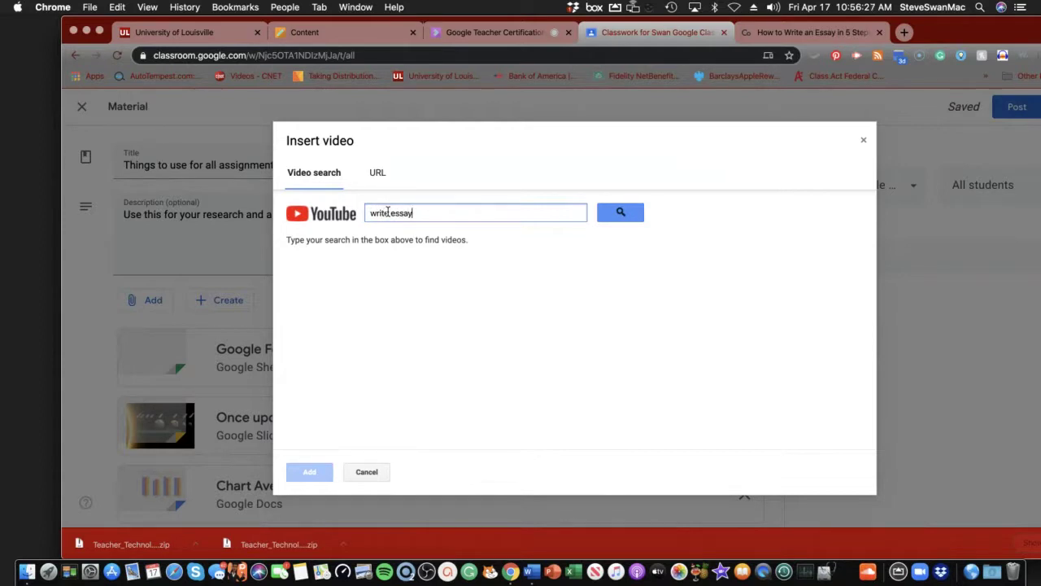
{"action": "key", "text": "Return"}
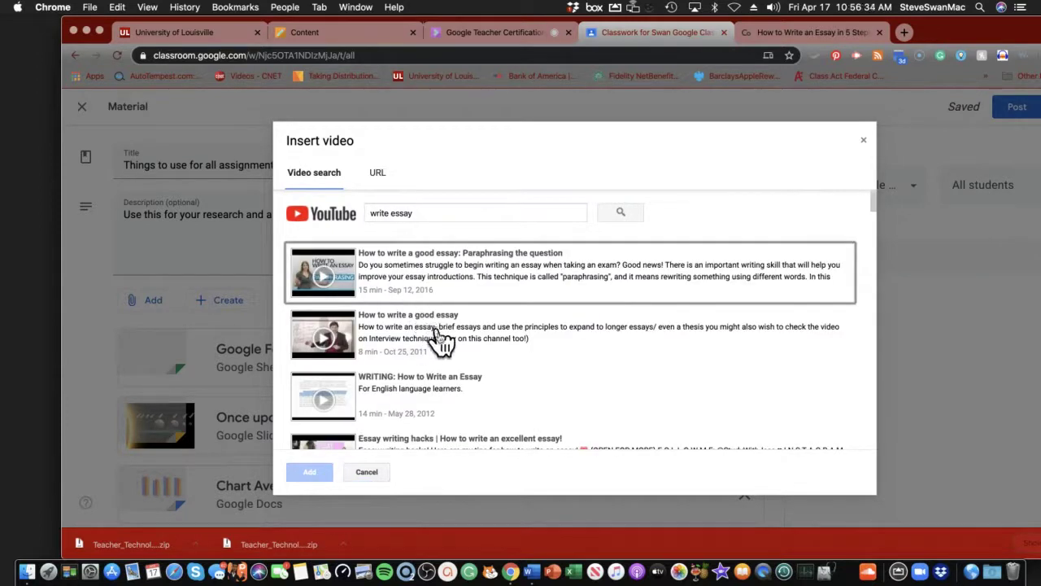
{"action": "double_click", "coordinate": [400, 264]}
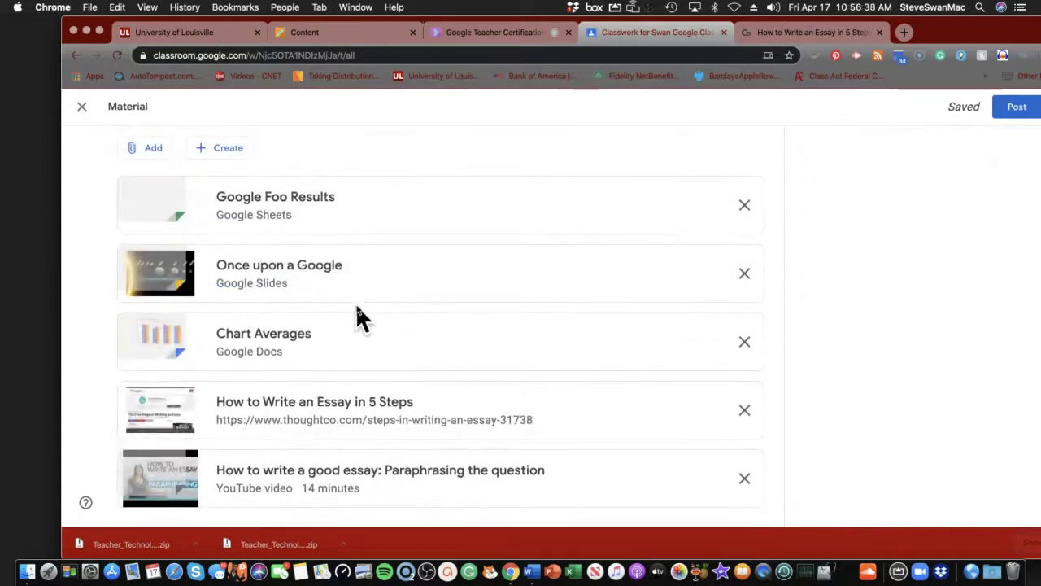
Upload the file FULLAN-TECHNOLOGY.ppt from the device and attach it to the material.
{"action": "scroll", "coordinate": [358, 317], "scroll_direction": "up", "scroll_amount": 4}
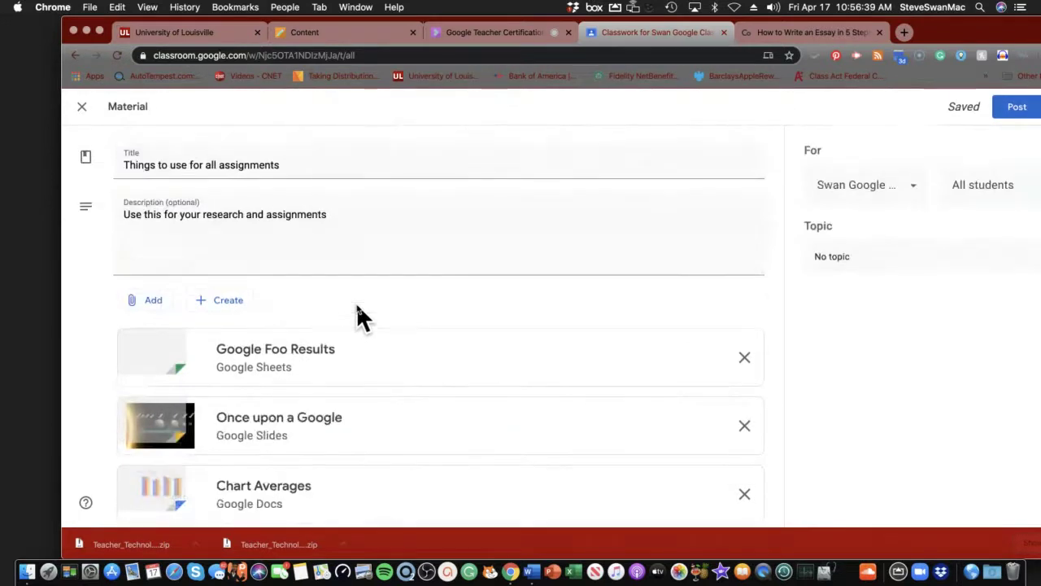
{"action": "left_click", "coordinate": [151, 313]}
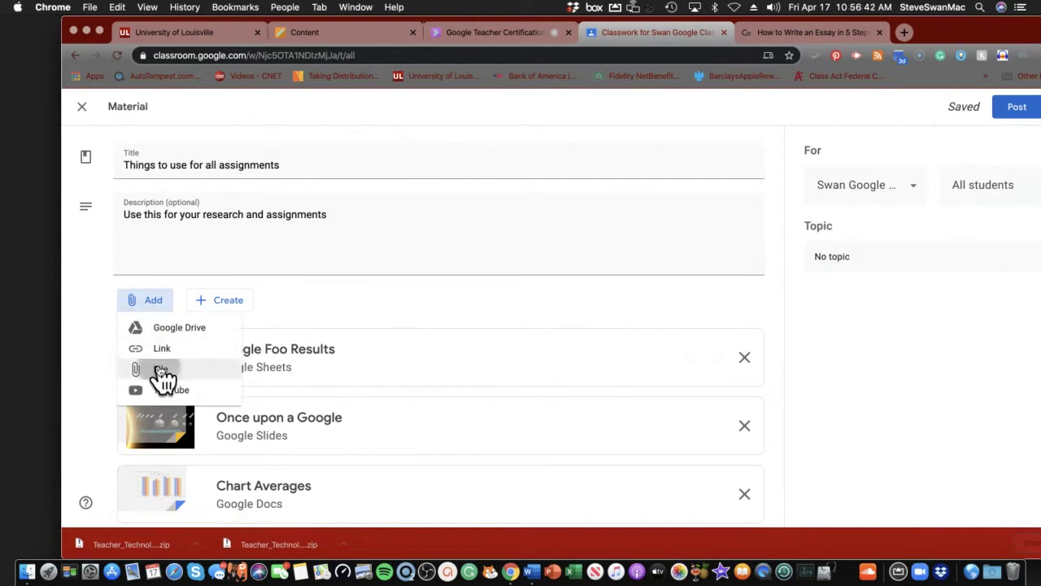
{"action": "left_click", "coordinate": [162, 370]}
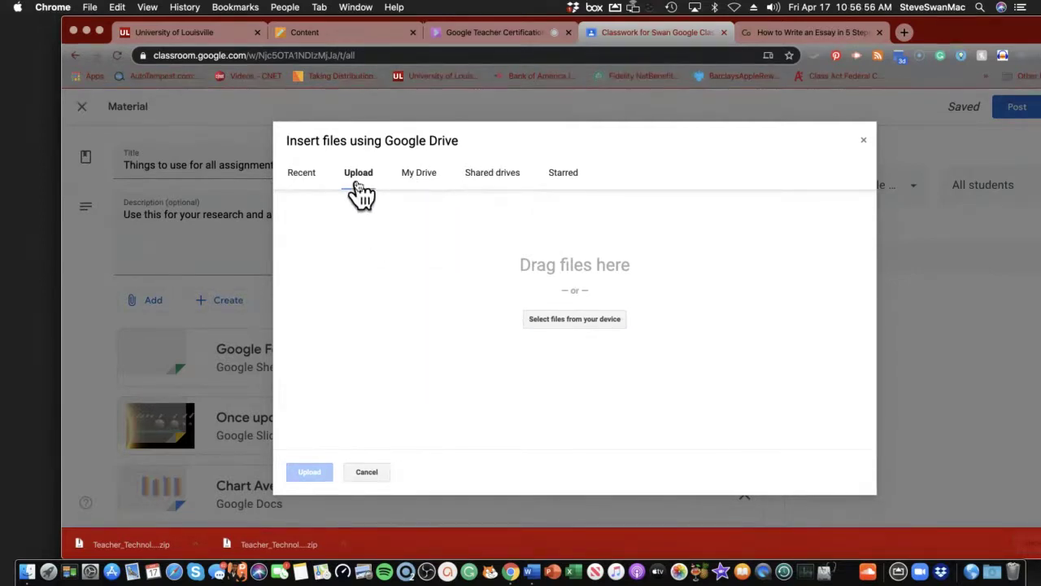
{"action": "left_click", "coordinate": [559, 326]}
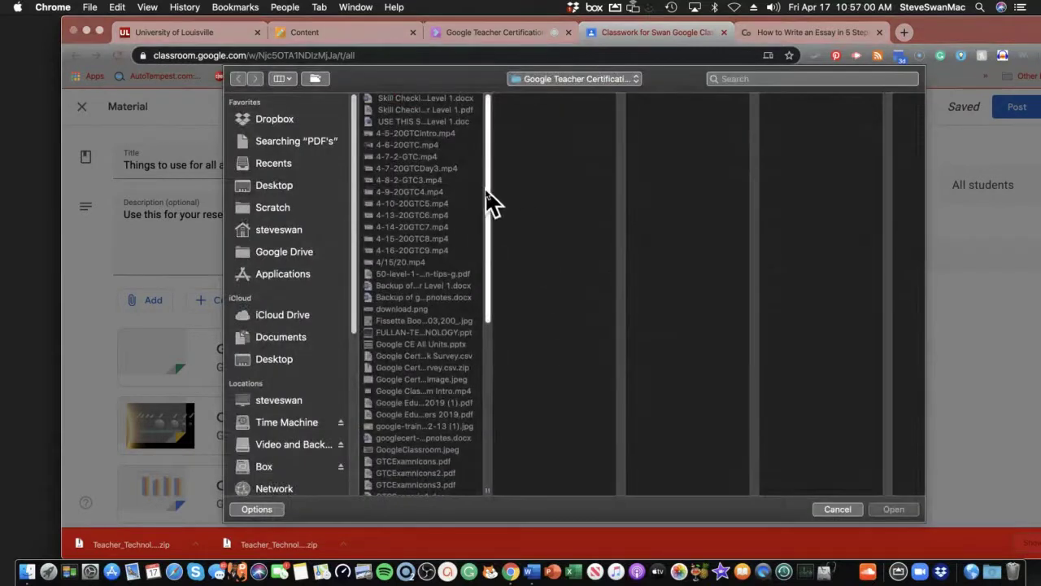
{"action": "scroll", "coordinate": [488, 199], "scroll_direction": "down", "scroll_amount": 2}
{"action": "scroll", "coordinate": [488, 199], "scroll_direction": "down", "scroll_amount": 4}
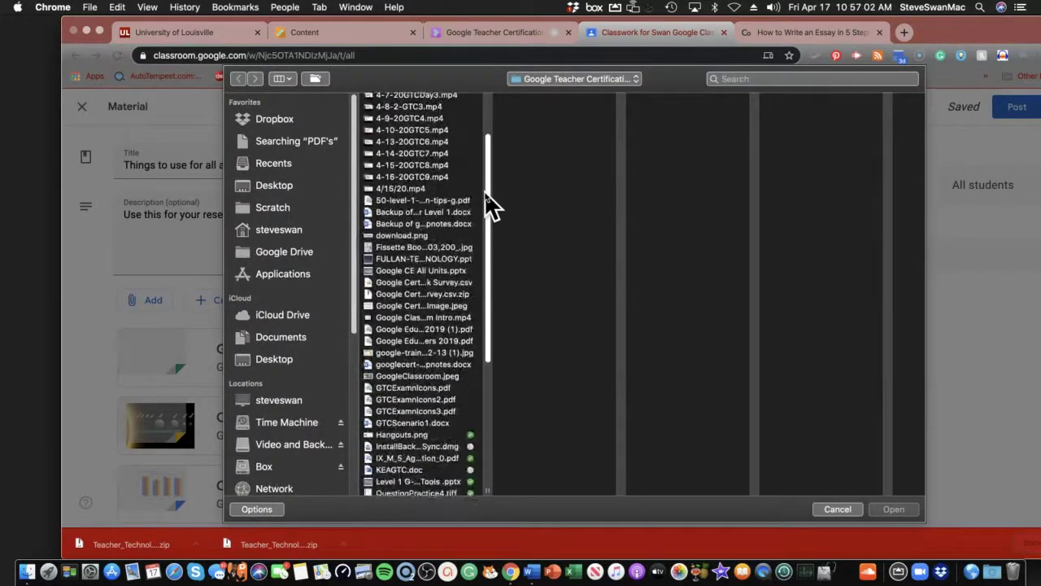
{"action": "scroll", "coordinate": [492, 207], "scroll_direction": "down", "scroll_amount": 2}
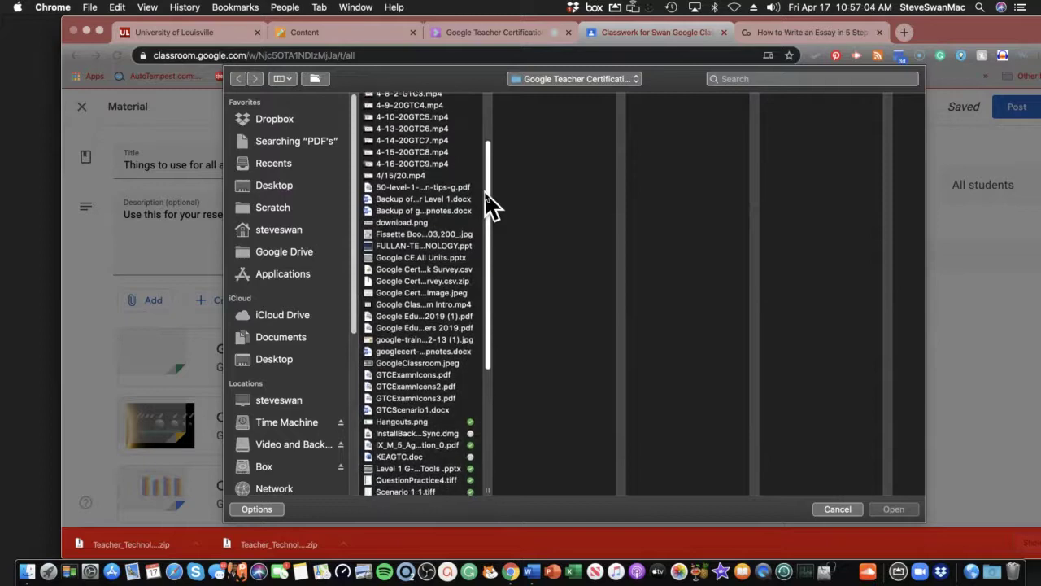
{"action": "scroll", "coordinate": [487, 195], "scroll_direction": "down", "scroll_amount": 1}
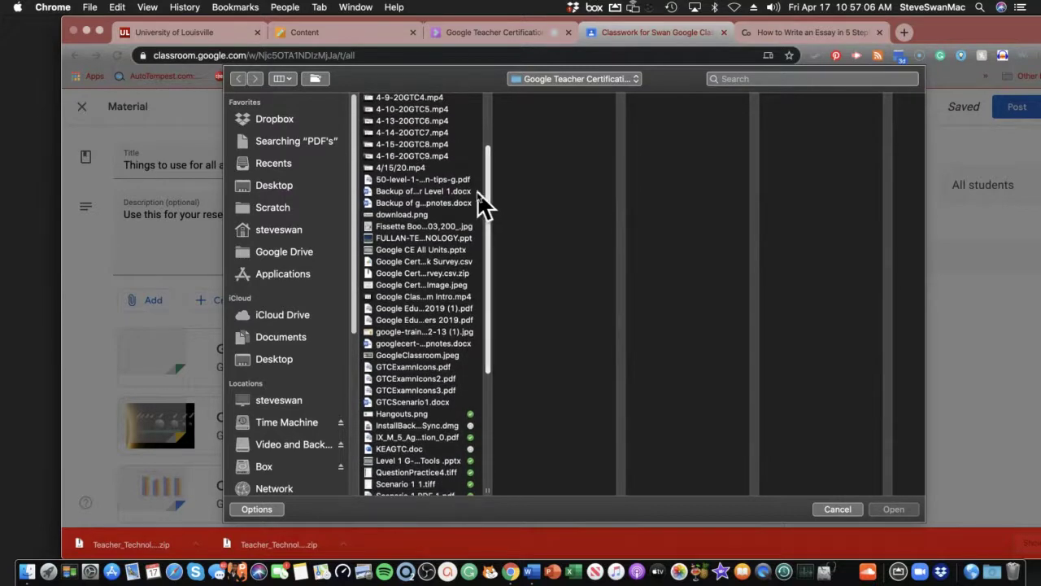
{"action": "left_click", "coordinate": [422, 237]}
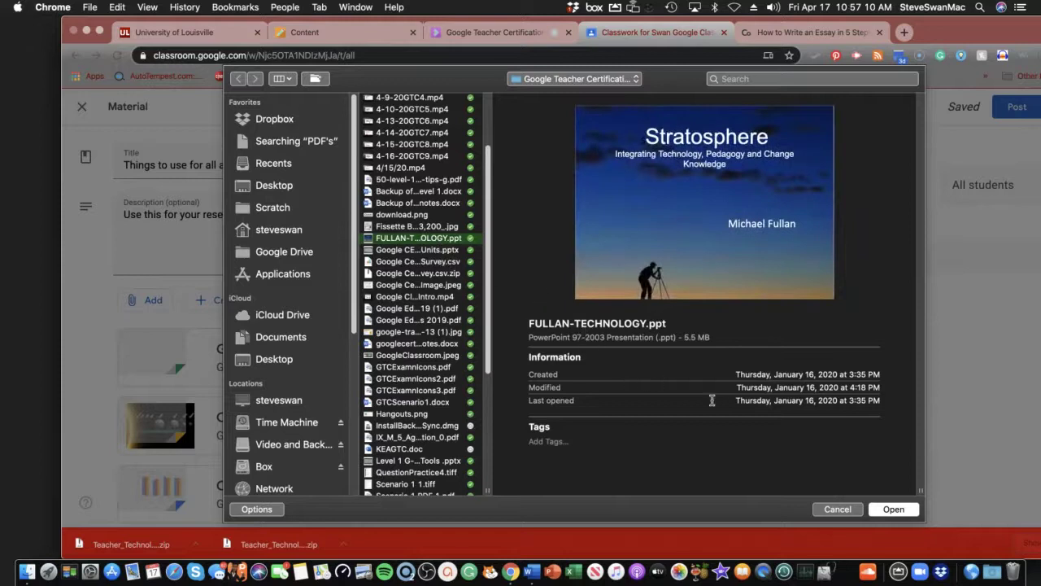
{"action": "left_click", "coordinate": [892, 508]}
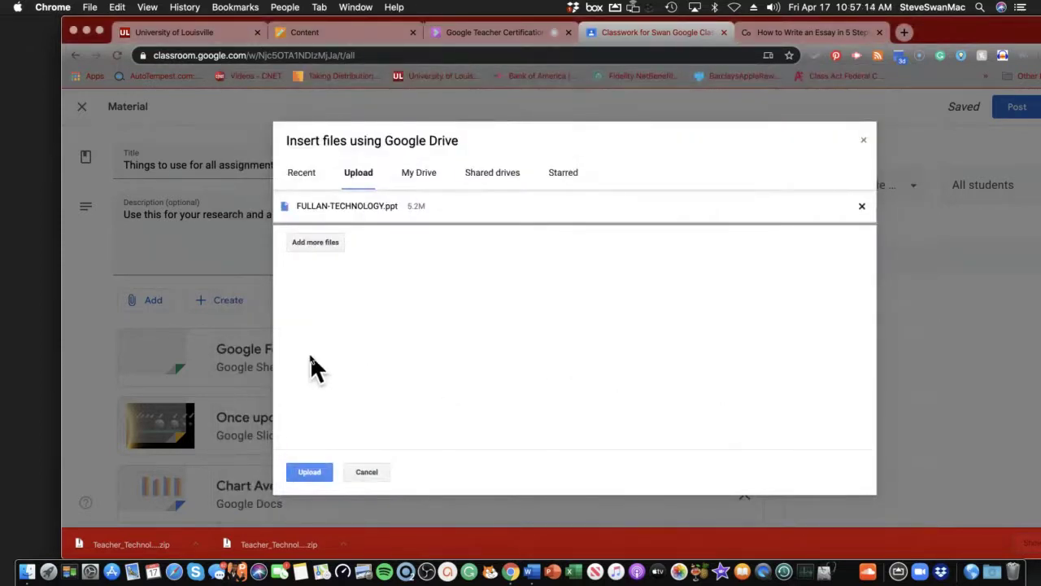
{"action": "left_click", "coordinate": [308, 472]}
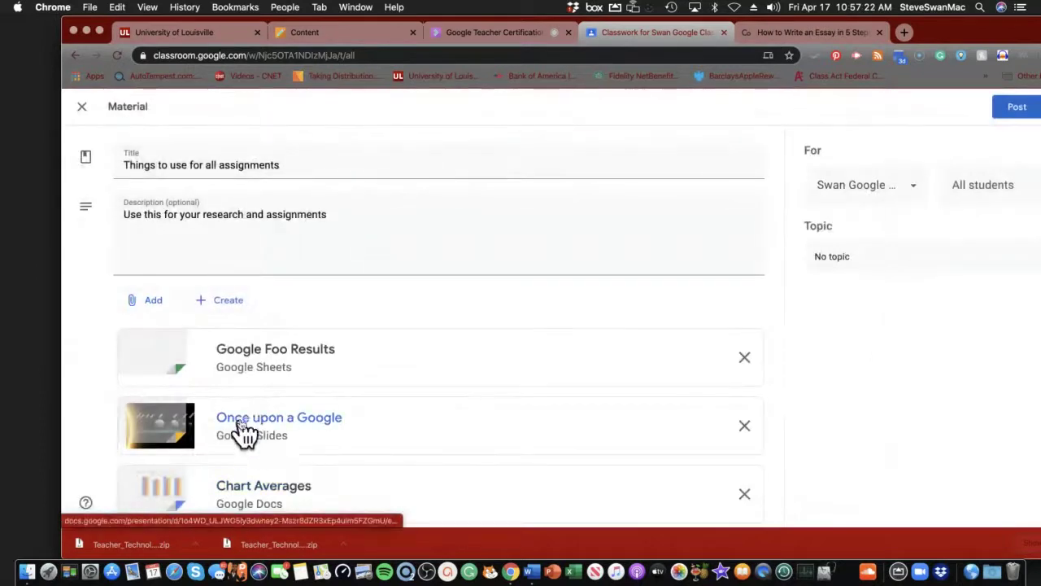
Check the material's available topics, keep it at No topic, and post it for all students.
{"action": "scroll", "coordinate": [248, 419], "scroll_direction": "up", "scroll_amount": 5}
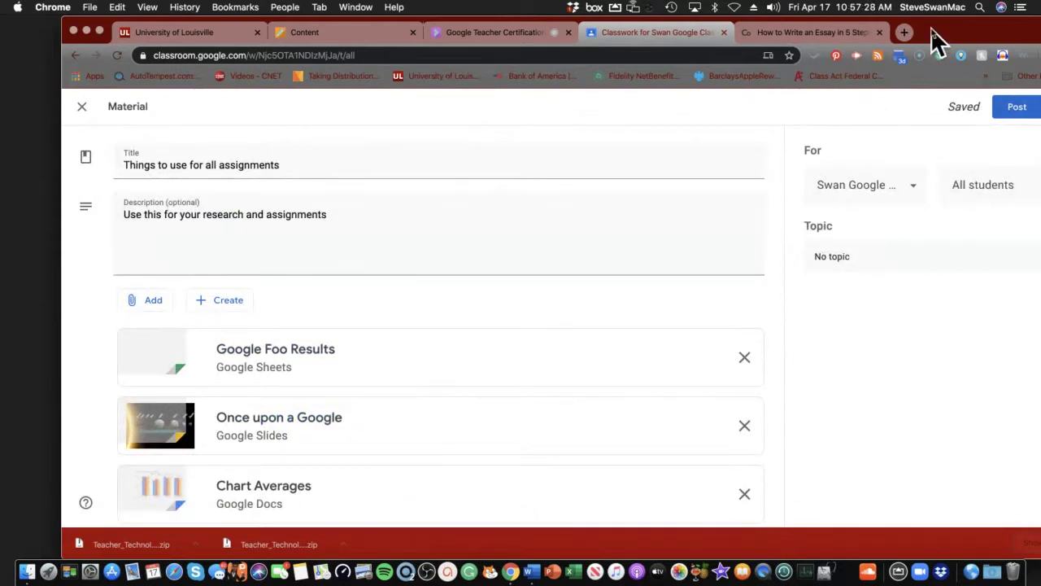
{"action": "left_click_drag", "start_coordinate": [932, 24], "coordinate": [854, 26]}
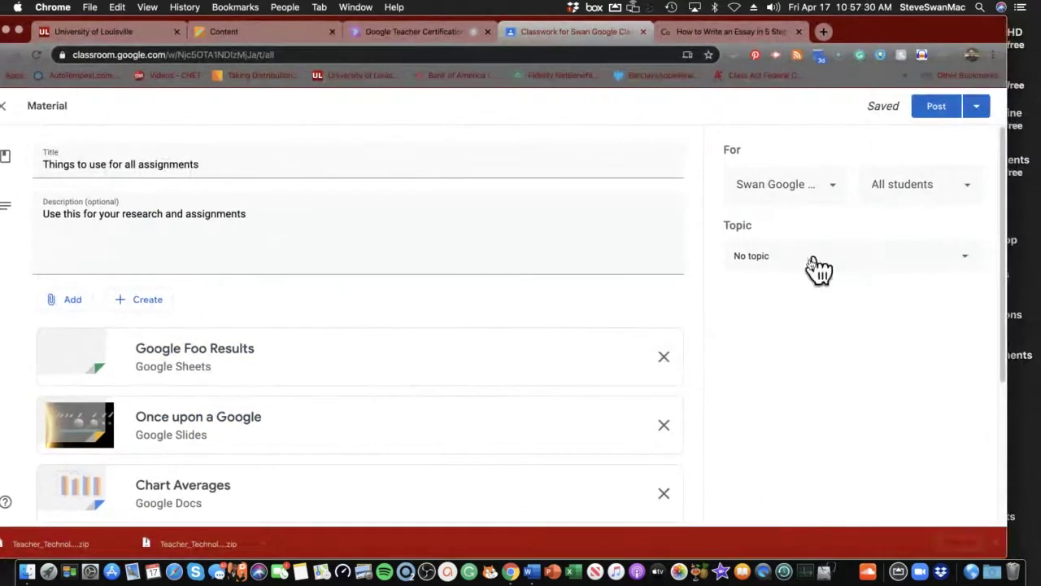
{"action": "left_click", "coordinate": [970, 258]}
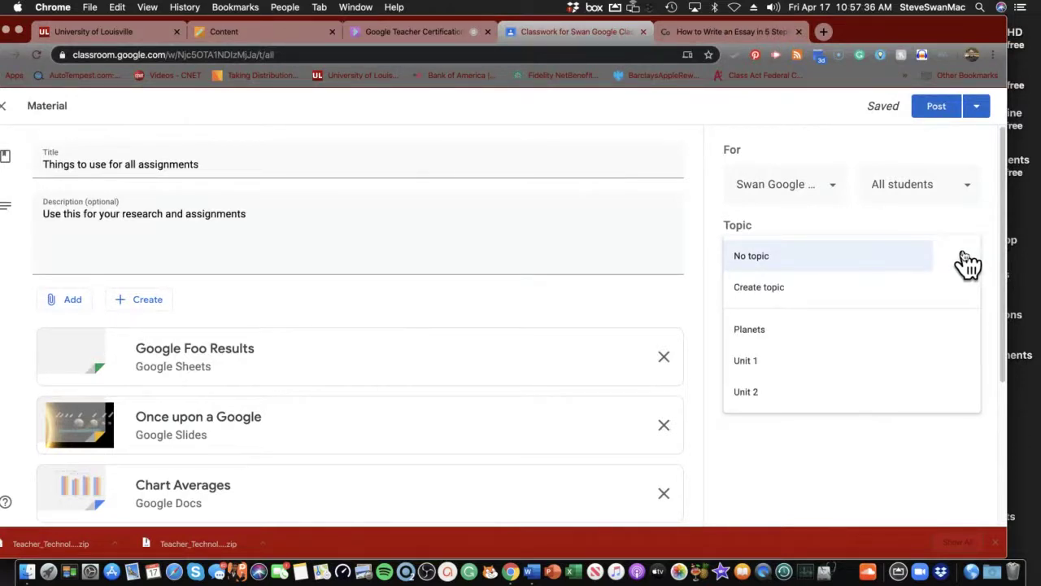
{"action": "left_click", "coordinate": [917, 136]}
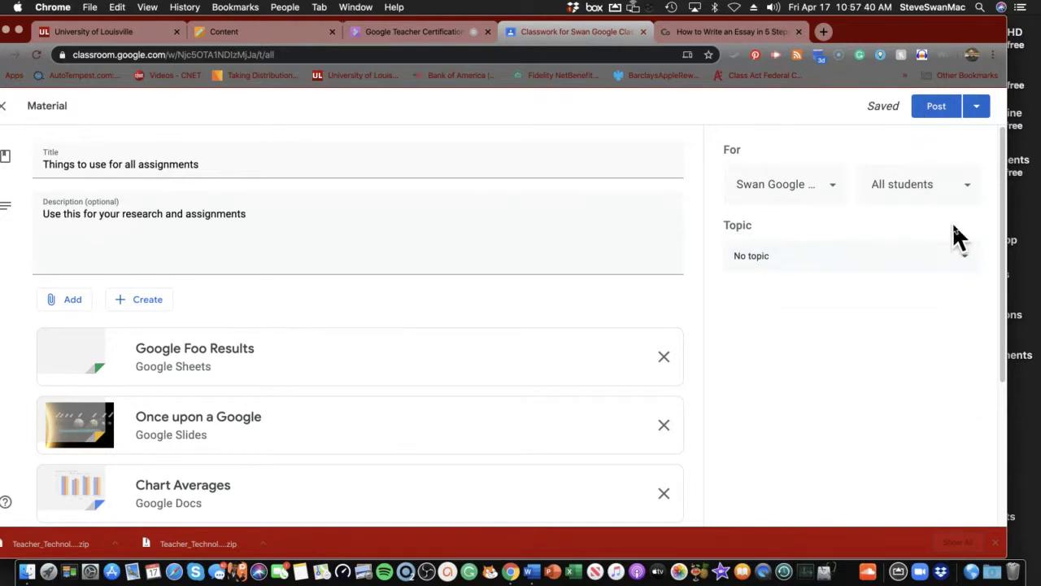
{"action": "left_click", "coordinate": [935, 107]}
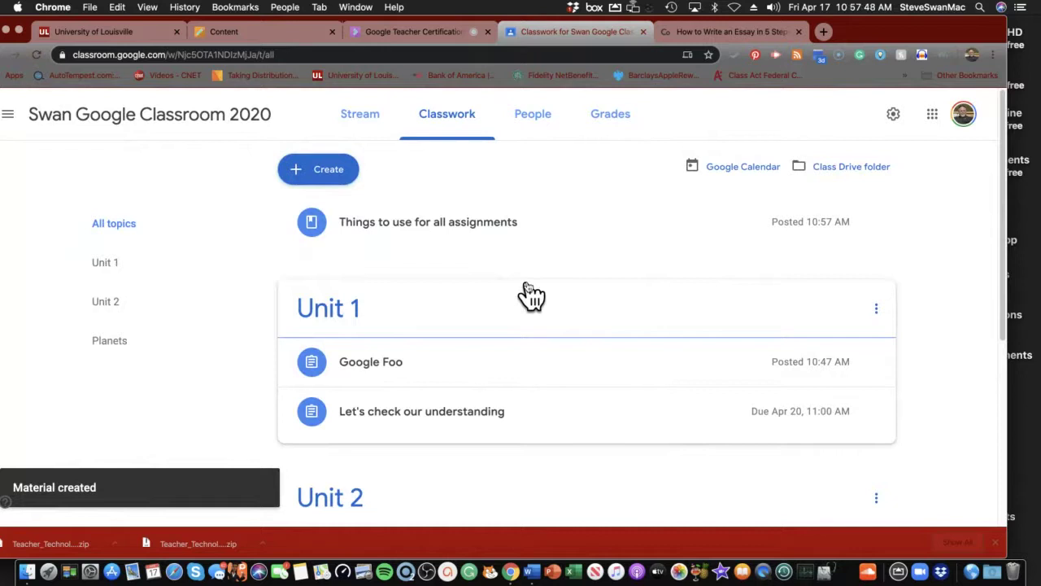
{"action": "left_click_drag", "start_coordinate": [401, 232], "coordinate": [414, 195]}
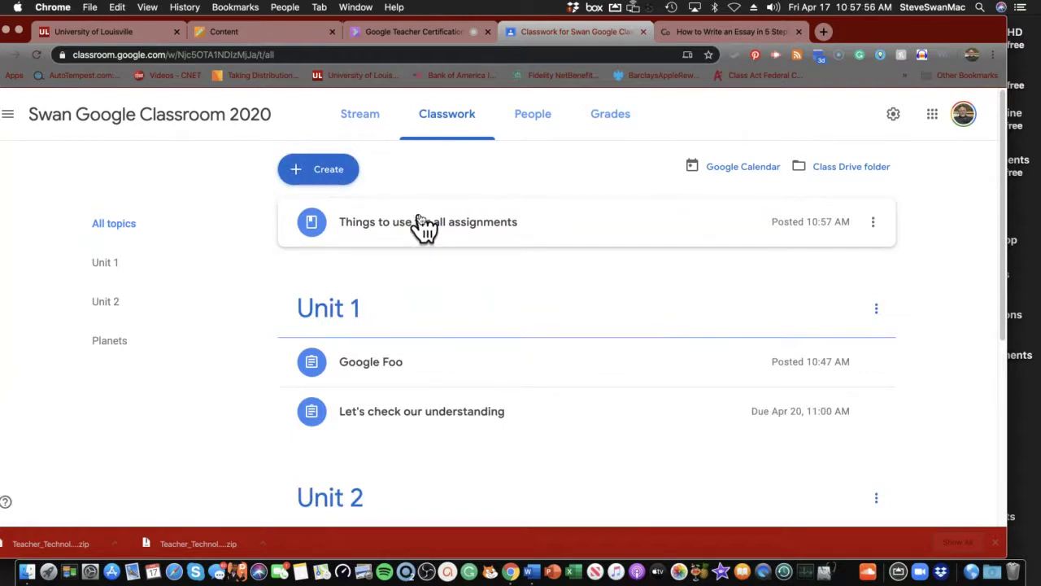
Add a new topic named "topic 4" to the Classwork page.
{"action": "left_click", "coordinate": [333, 177]}
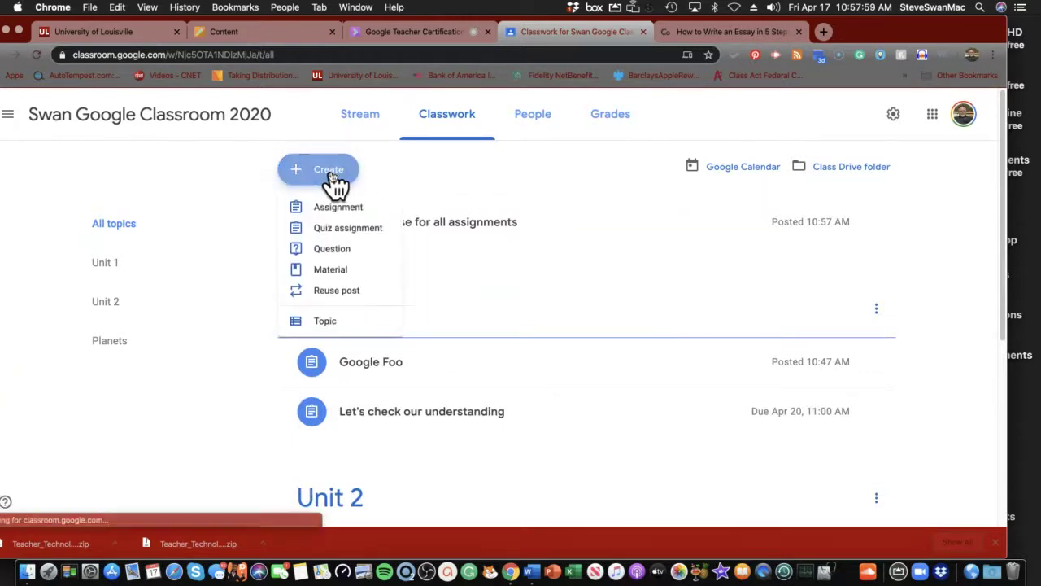
{"action": "left_click", "coordinate": [319, 323]}
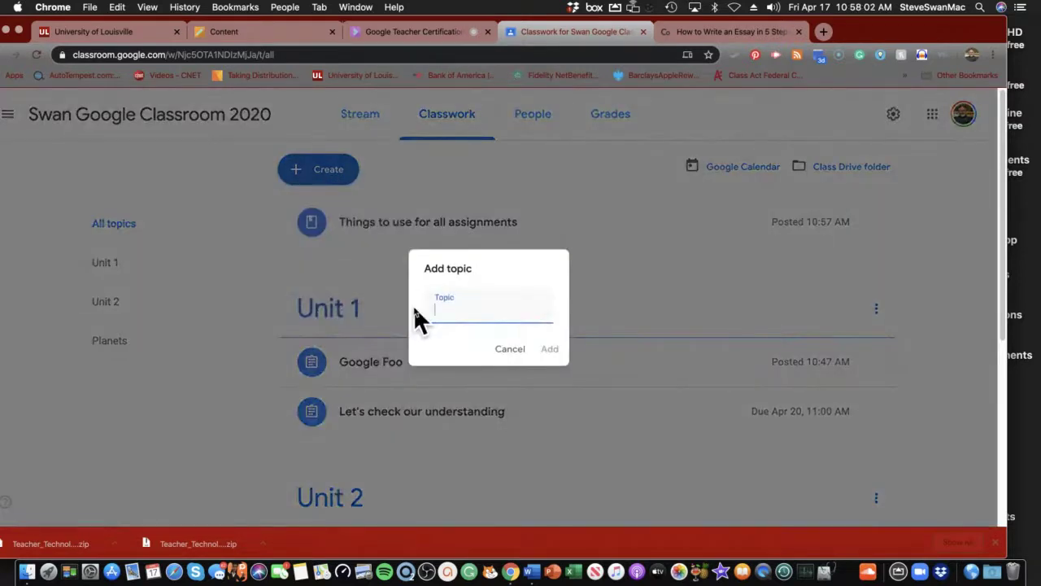
{"action": "type", "text": "topic 4"}
{"action": "left_click", "coordinate": [539, 356]}
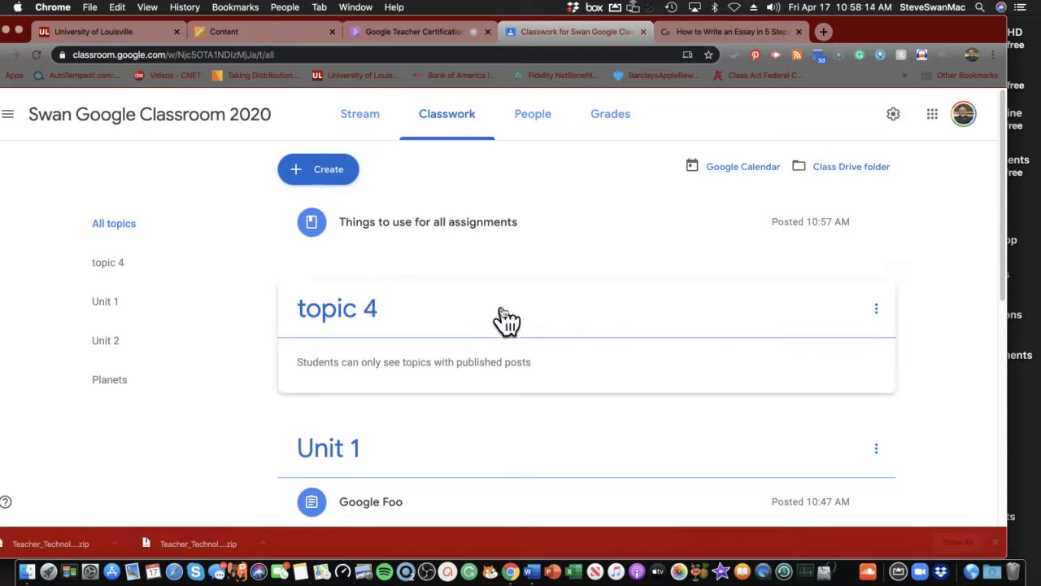
Delete the topic "topic 4" from the Classwork page.
{"action": "left_click", "coordinate": [877, 310]}
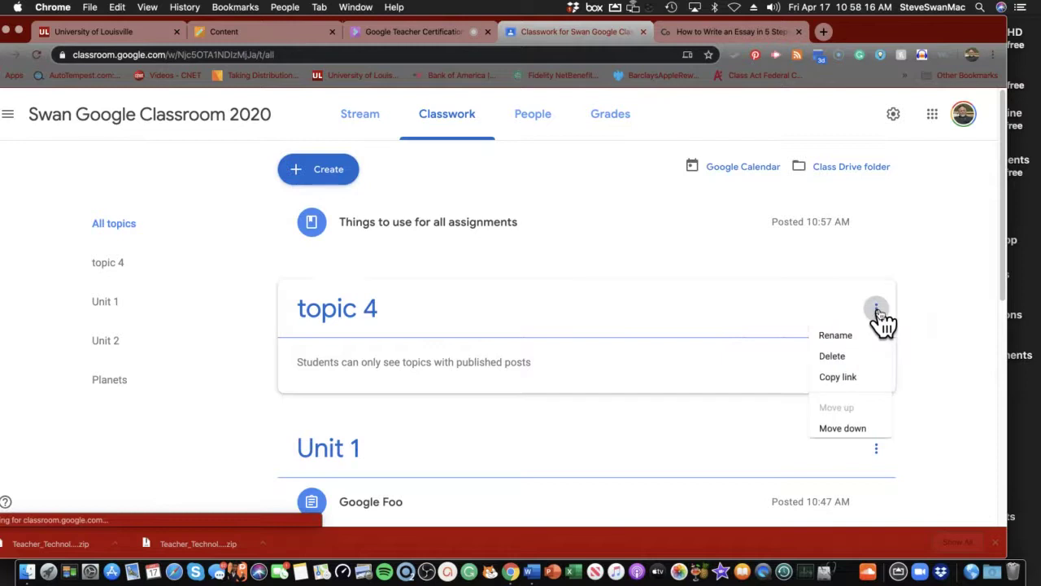
{"action": "left_click", "coordinate": [840, 361]}
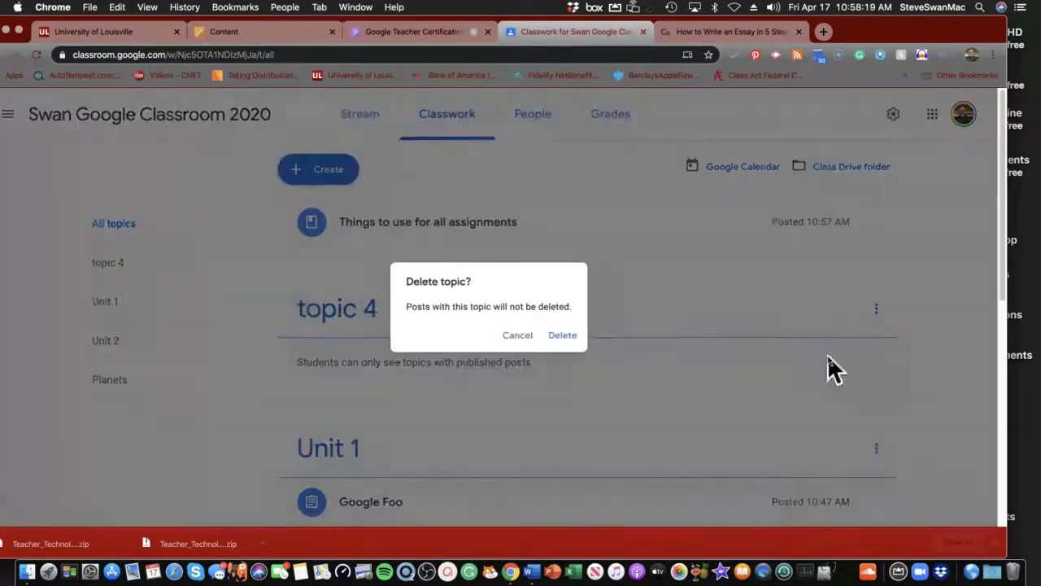
{"action": "left_click", "coordinate": [562, 335]}
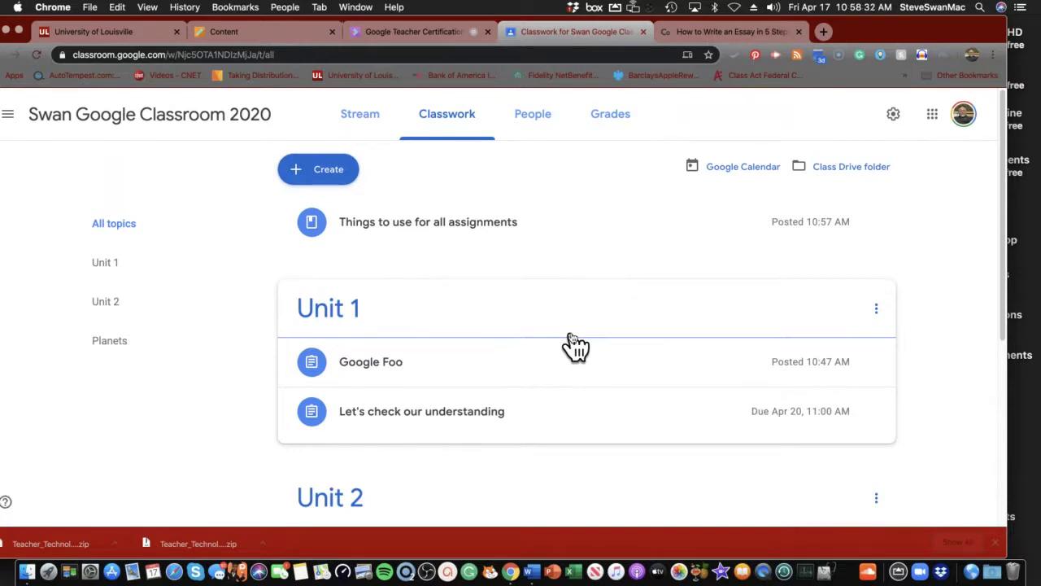
Expand the "Things to use for all assignments" material, examine its attachments, and collapse it.
{"action": "scroll", "coordinate": [502, 346], "scroll_direction": "down", "scroll_amount": 5}
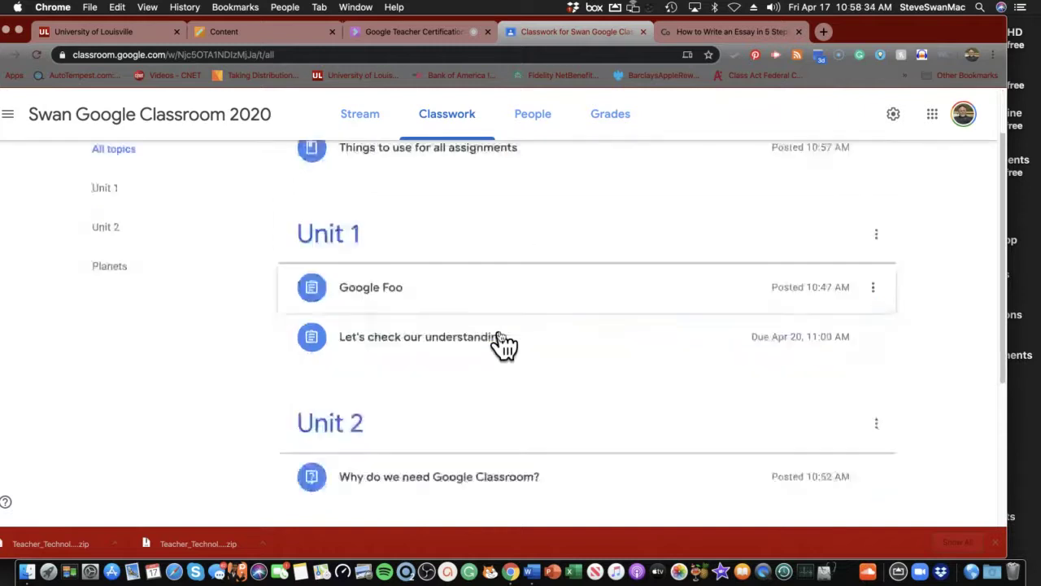
{"action": "scroll", "coordinate": [502, 346], "scroll_direction": "up", "scroll_amount": 5}
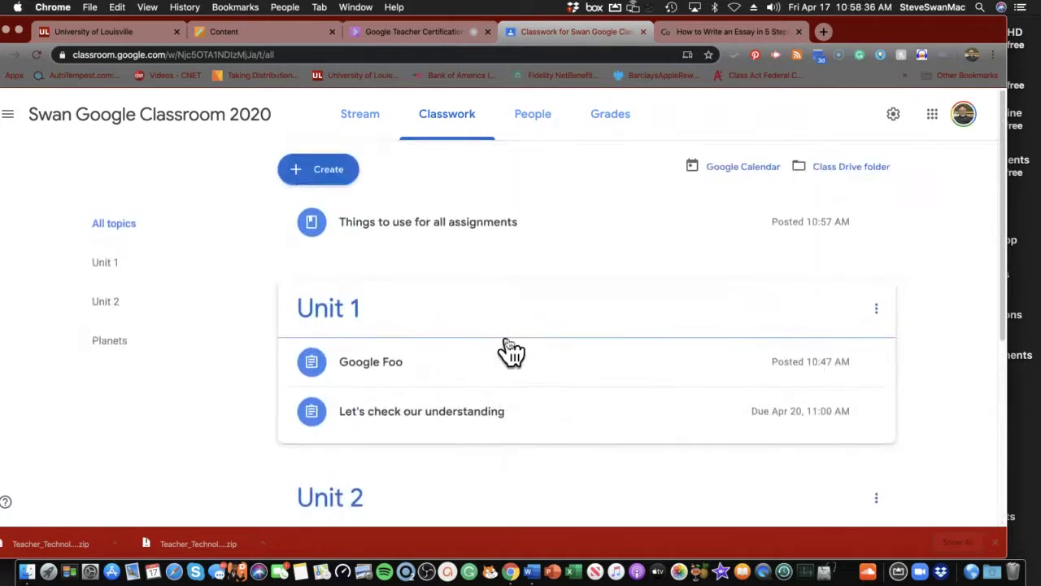
{"action": "scroll", "coordinate": [505, 354], "scroll_direction": "down", "scroll_amount": 4}
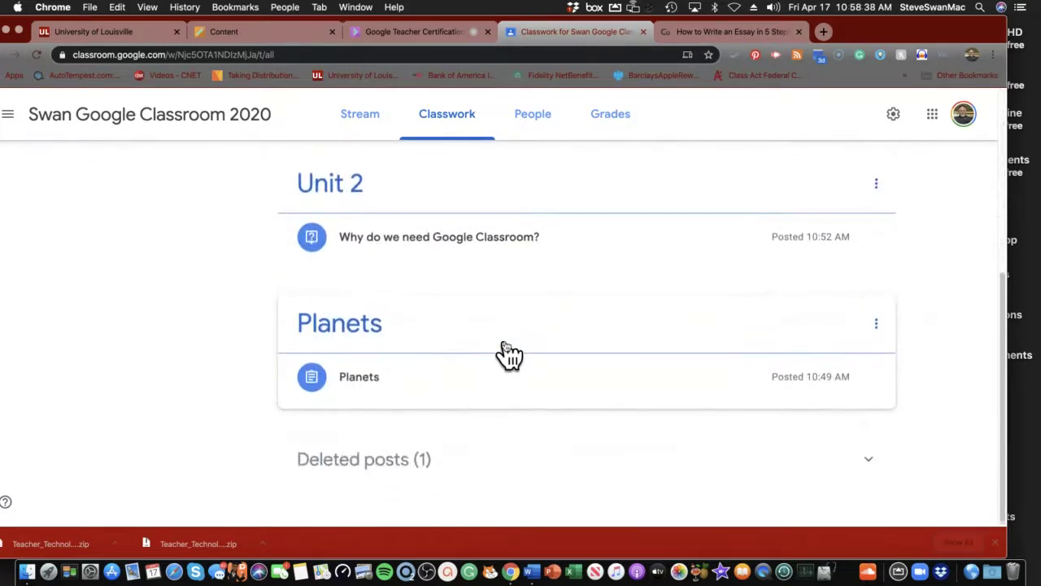
{"action": "scroll", "coordinate": [504, 354], "scroll_direction": "up", "scroll_amount": 3}
{"action": "scroll", "coordinate": [508, 354], "scroll_direction": "up", "scroll_amount": 2}
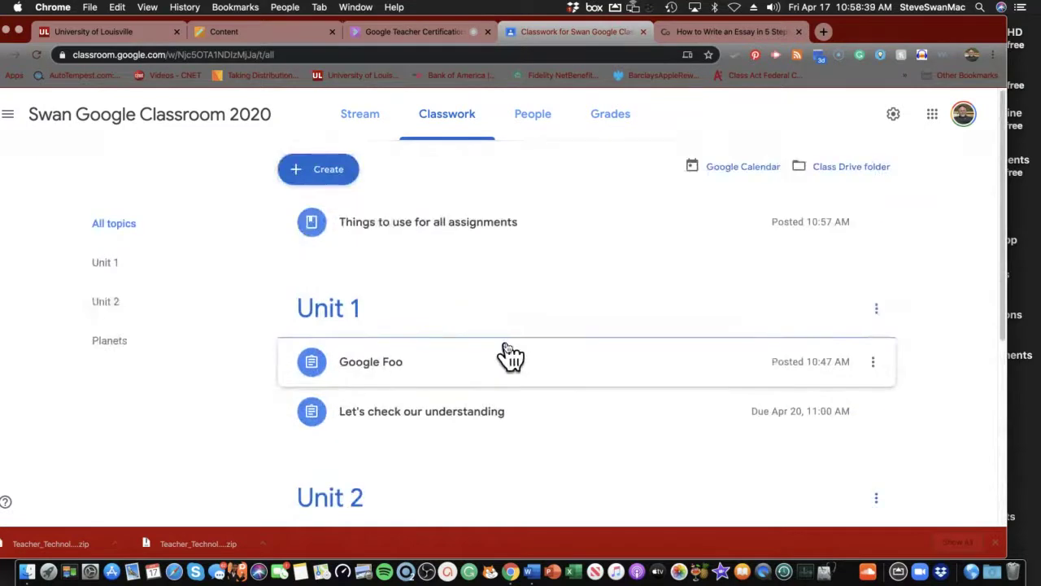
{"action": "left_click", "coordinate": [417, 232]}
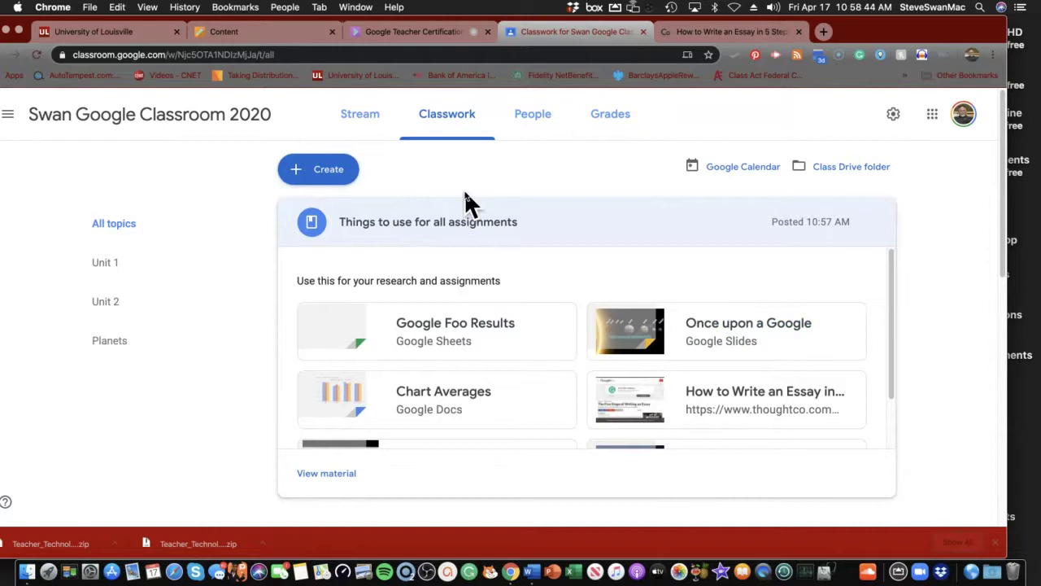
{"action": "scroll", "coordinate": [523, 270], "scroll_direction": "down", "scroll_amount": 1}
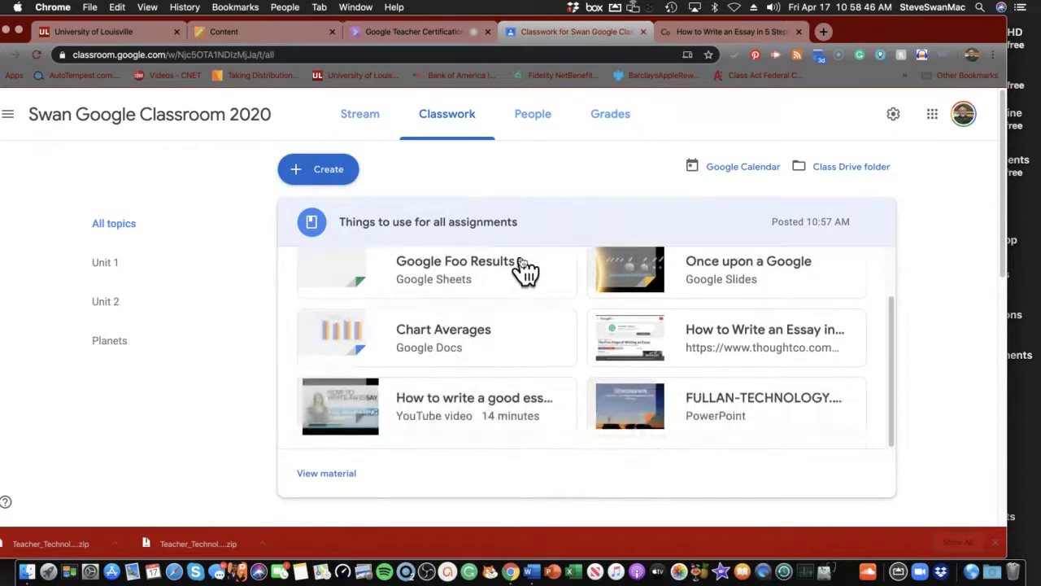
{"action": "scroll", "coordinate": [525, 269], "scroll_direction": "down", "scroll_amount": 1}
{"action": "scroll", "coordinate": [525, 269], "scroll_direction": "up", "scroll_amount": 2}
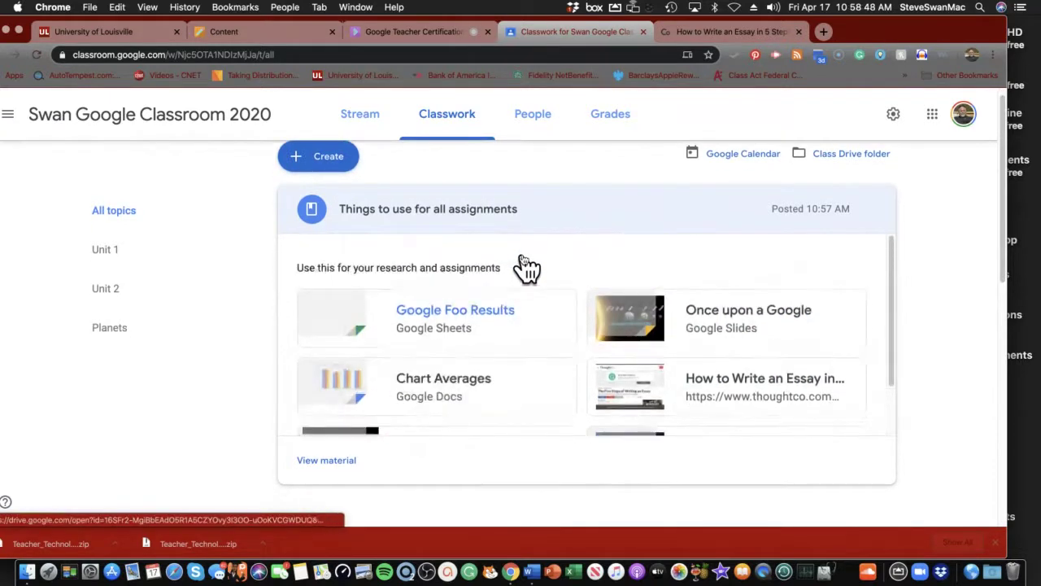
{"action": "left_click", "coordinate": [363, 216]}
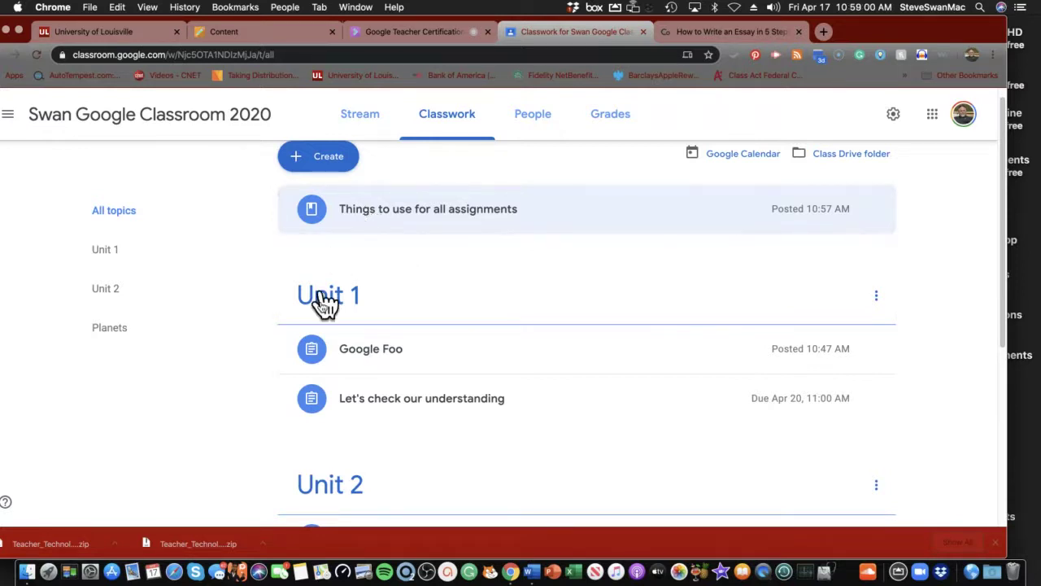
Review the remaining classwork topics and the posts in the class Stream, and return to Classwork.
{"action": "scroll", "coordinate": [366, 488], "scroll_direction": "down", "scroll_amount": 5}
{"action": "scroll", "coordinate": [372, 484], "scroll_direction": "up", "scroll_amount": 5}
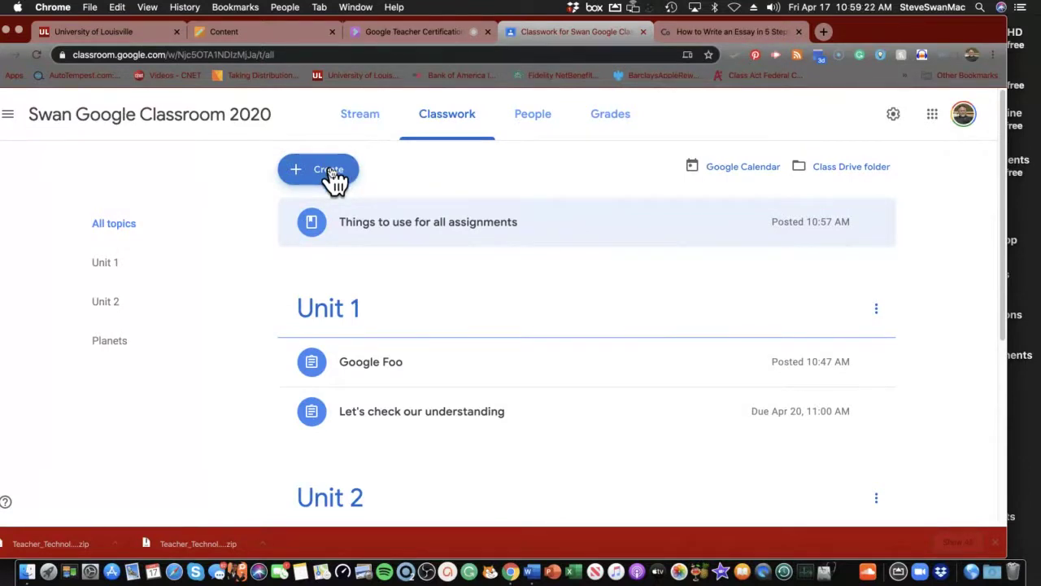
{"action": "left_click", "coordinate": [356, 124]}
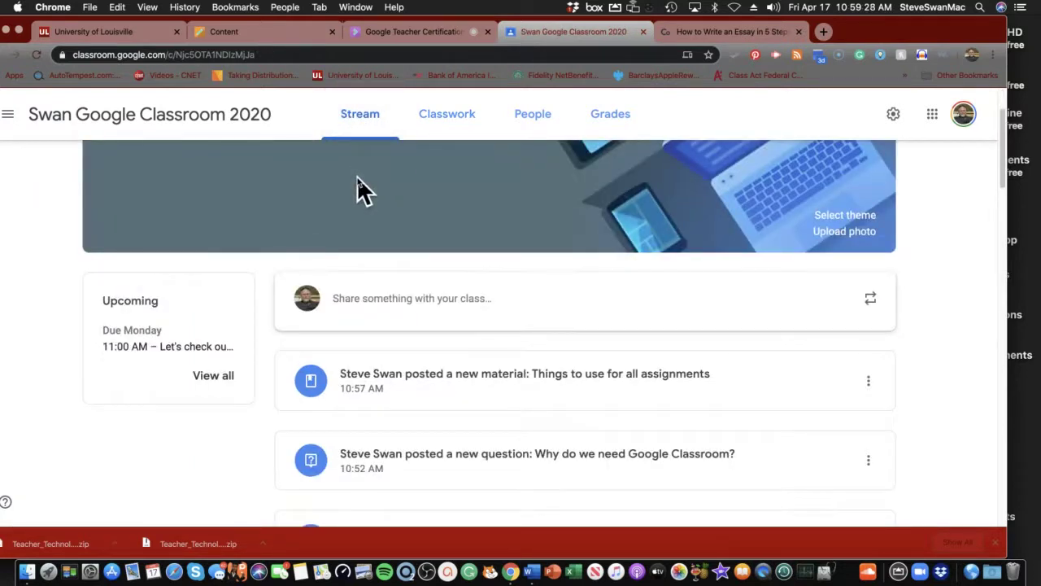
{"action": "scroll", "coordinate": [362, 189], "scroll_direction": "down", "scroll_amount": 3}
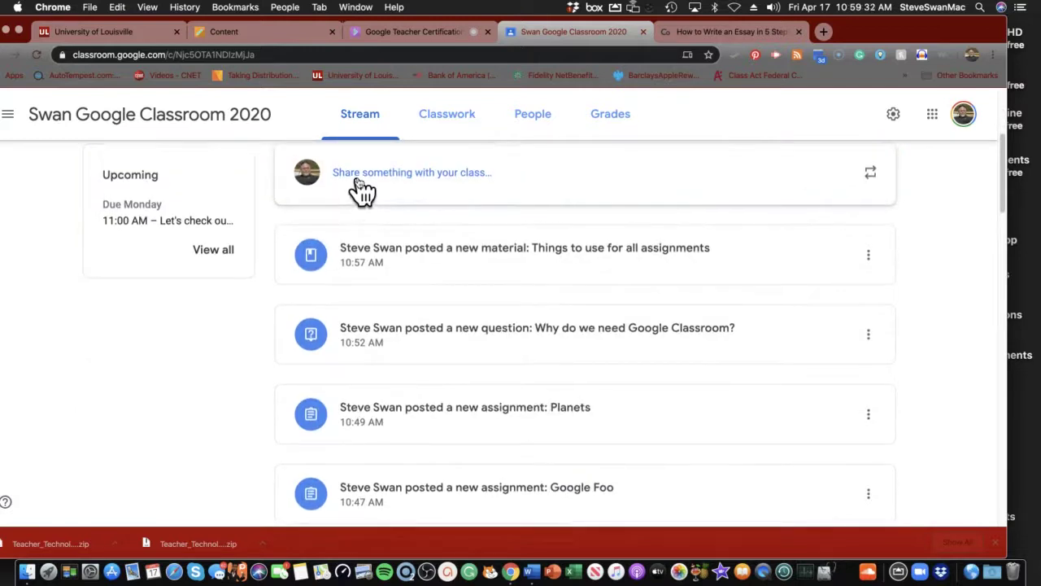
{"action": "scroll", "coordinate": [362, 190], "scroll_direction": "up", "scroll_amount": 2}
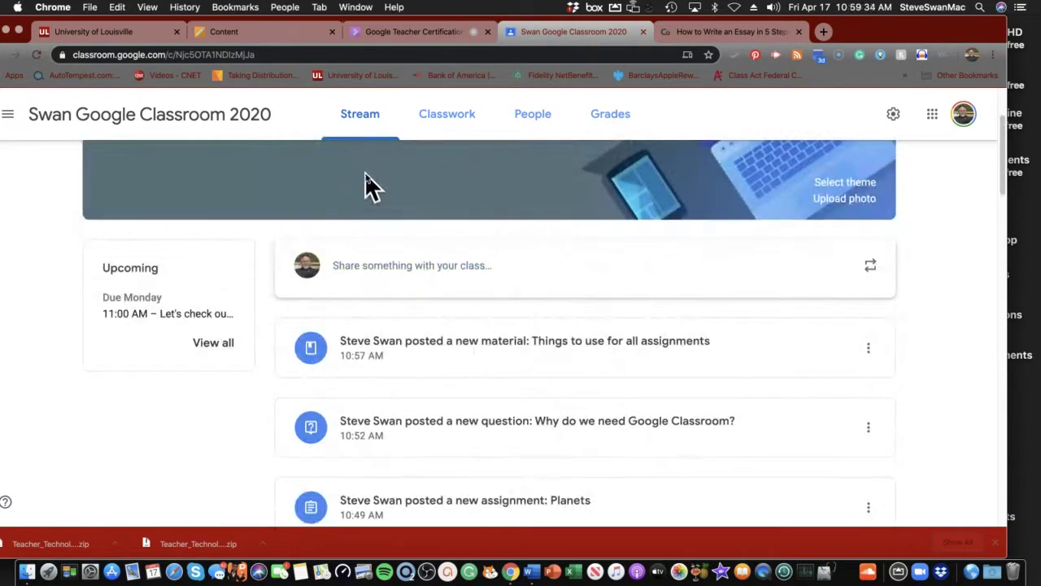
{"action": "left_click", "coordinate": [464, 118]}
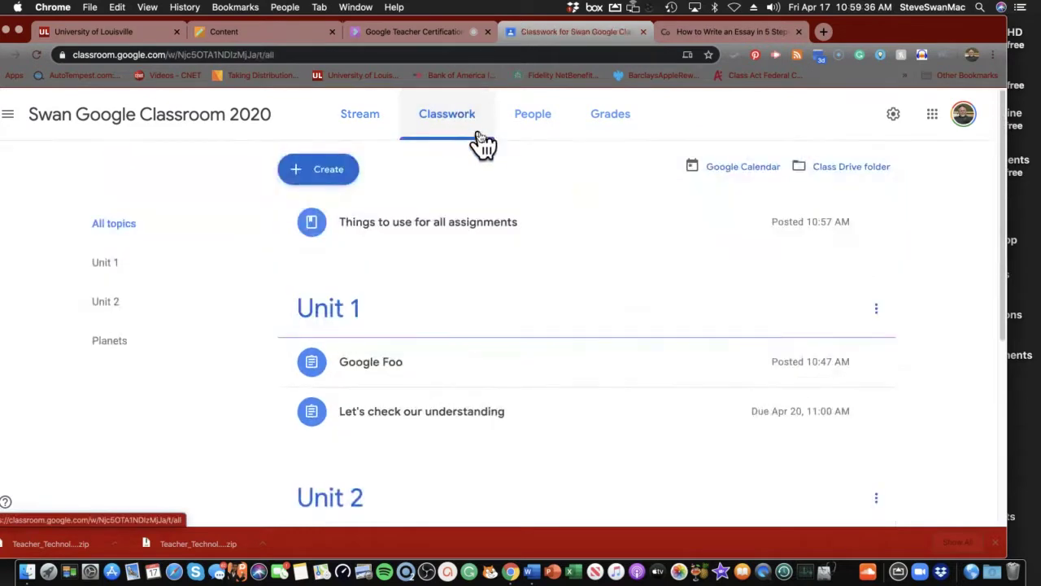
Review the teachers and students on the class's People page and look at the Stream posts.
{"action": "left_click", "coordinate": [527, 126]}
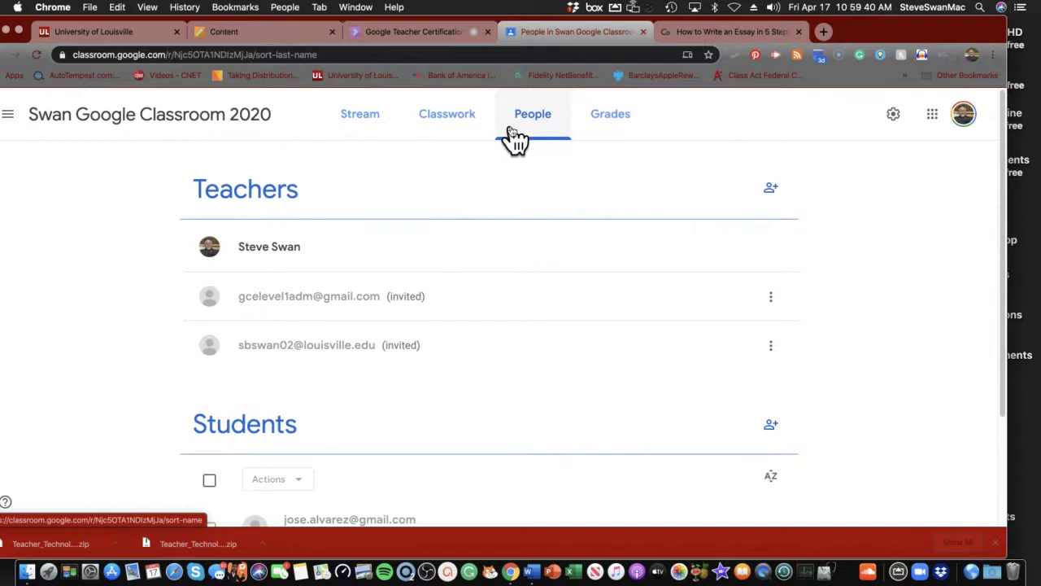
{"action": "scroll", "coordinate": [514, 138], "scroll_direction": "down", "scroll_amount": 3}
{"action": "left_click", "coordinate": [514, 134]}
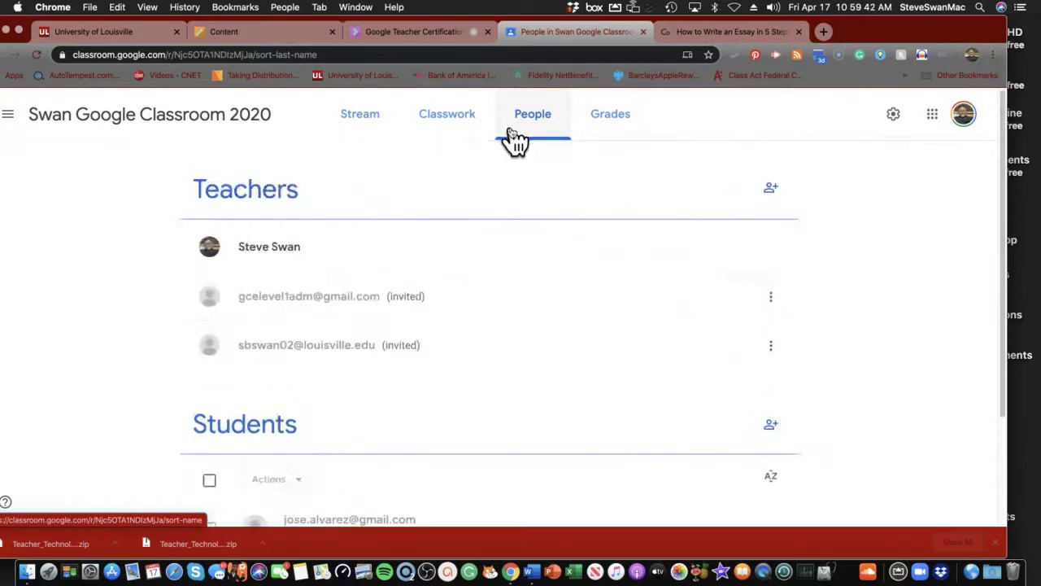
{"action": "left_click", "coordinate": [372, 127]}
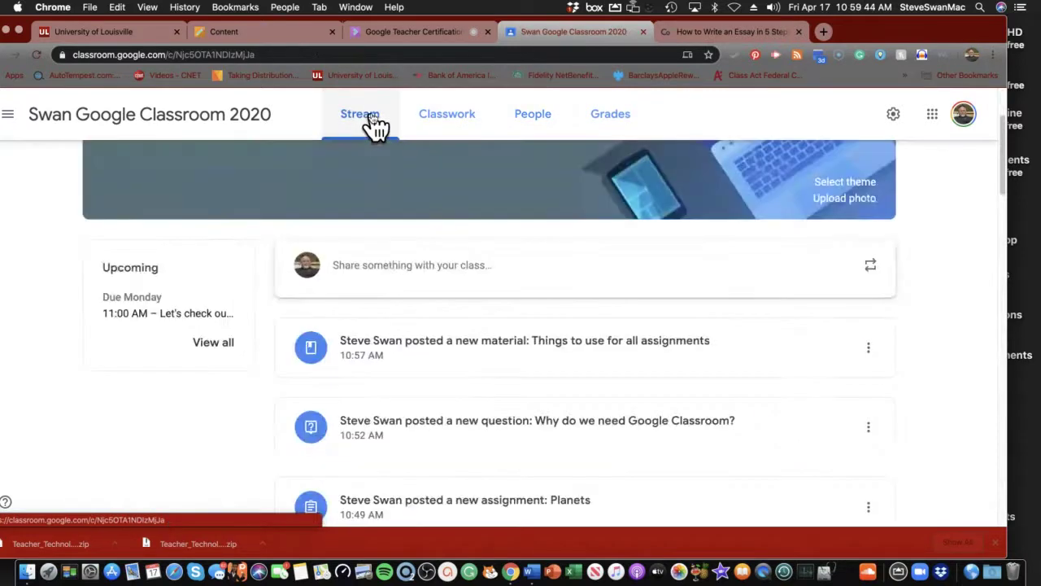
Examine the assignments in the Unit 1 topic of Classwork and return to the overview of all topics.
{"action": "left_click", "coordinate": [431, 124]}
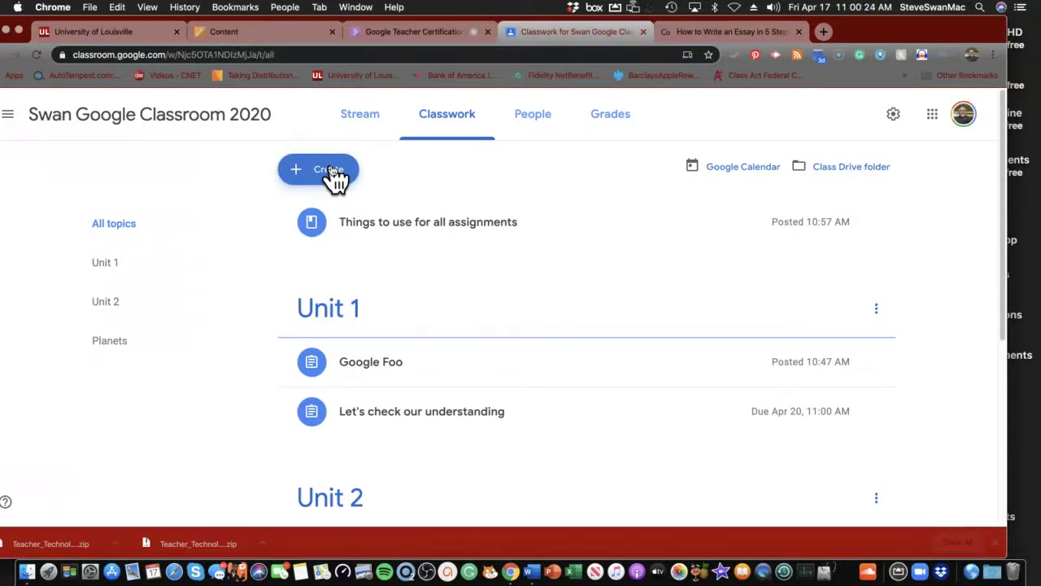
{"action": "scroll", "coordinate": [413, 332], "scroll_direction": "down", "scroll_amount": 1}
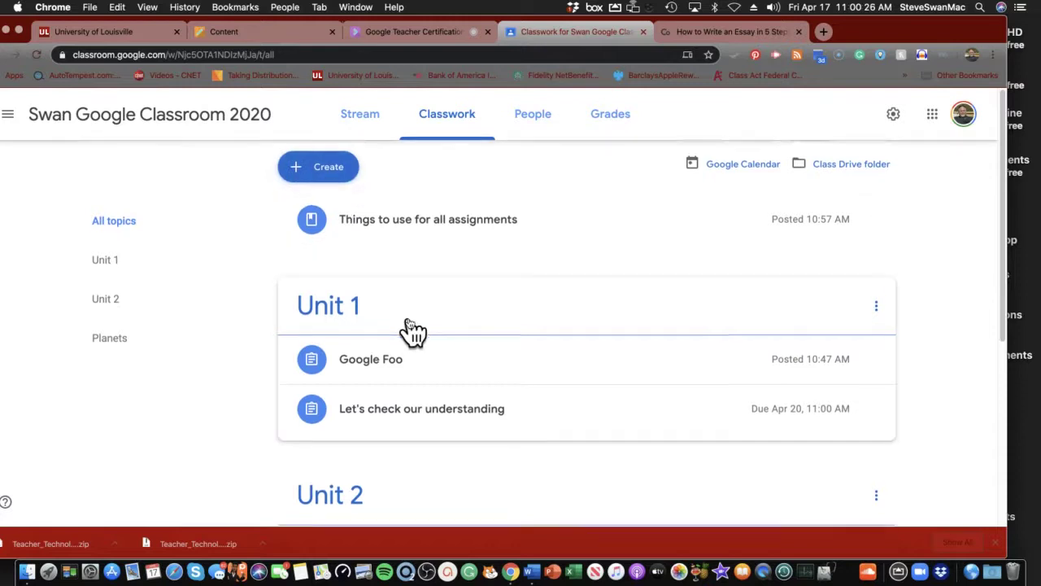
{"action": "left_click", "coordinate": [322, 284]}
{"action": "scroll", "coordinate": [404, 321], "scroll_direction": "down", "scroll_amount": 5}
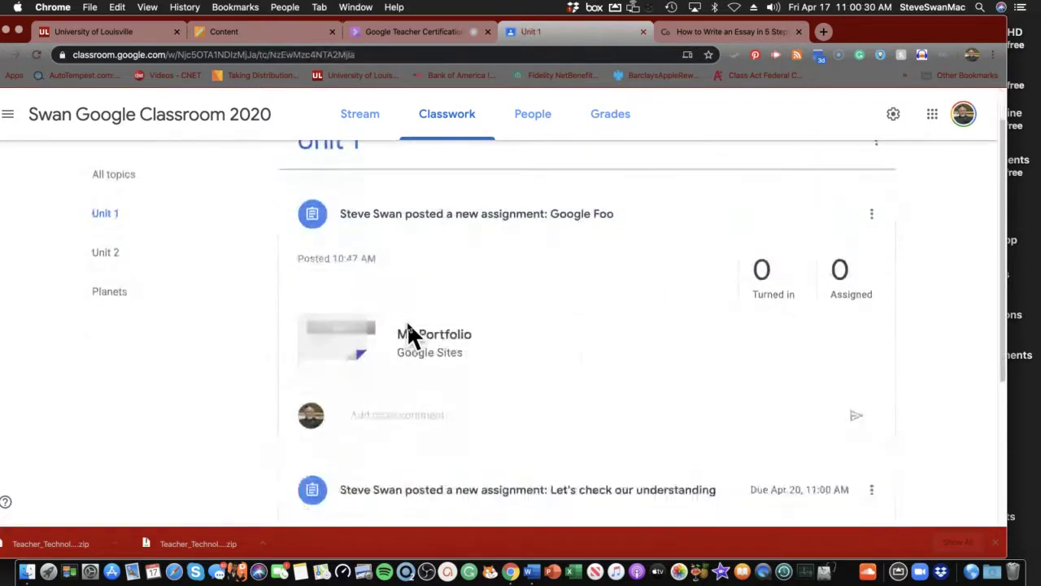
{"action": "scroll", "coordinate": [409, 330], "scroll_direction": "down", "scroll_amount": 3}
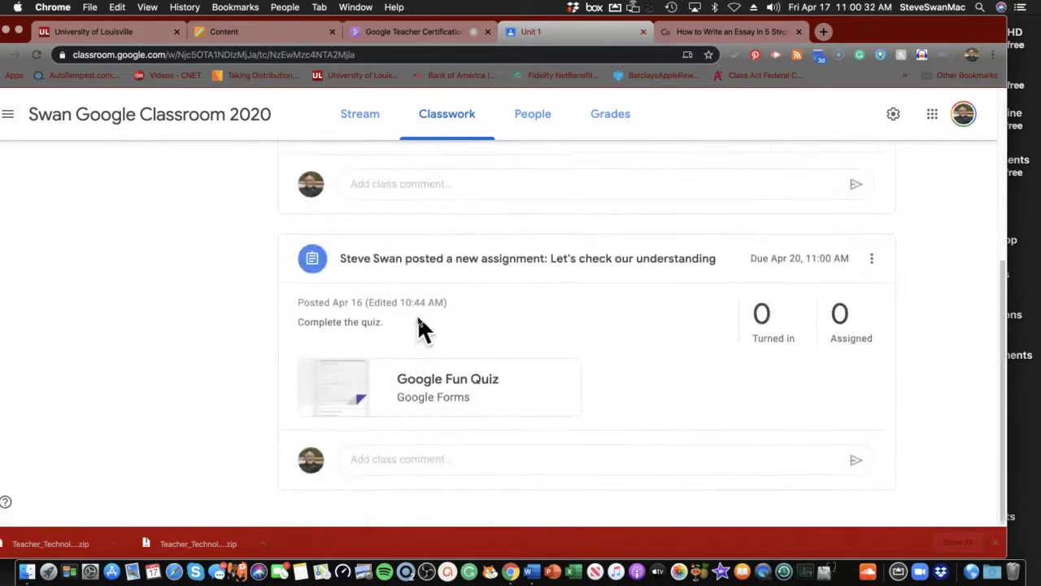
{"action": "scroll", "coordinate": [419, 330], "scroll_direction": "up", "scroll_amount": 7}
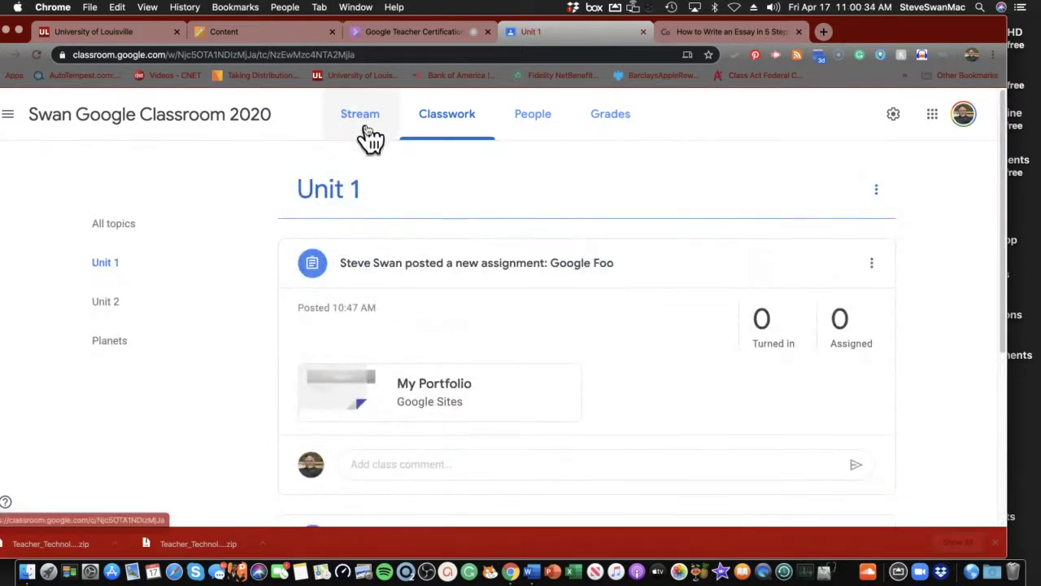
{"action": "left_click", "coordinate": [466, 126]}
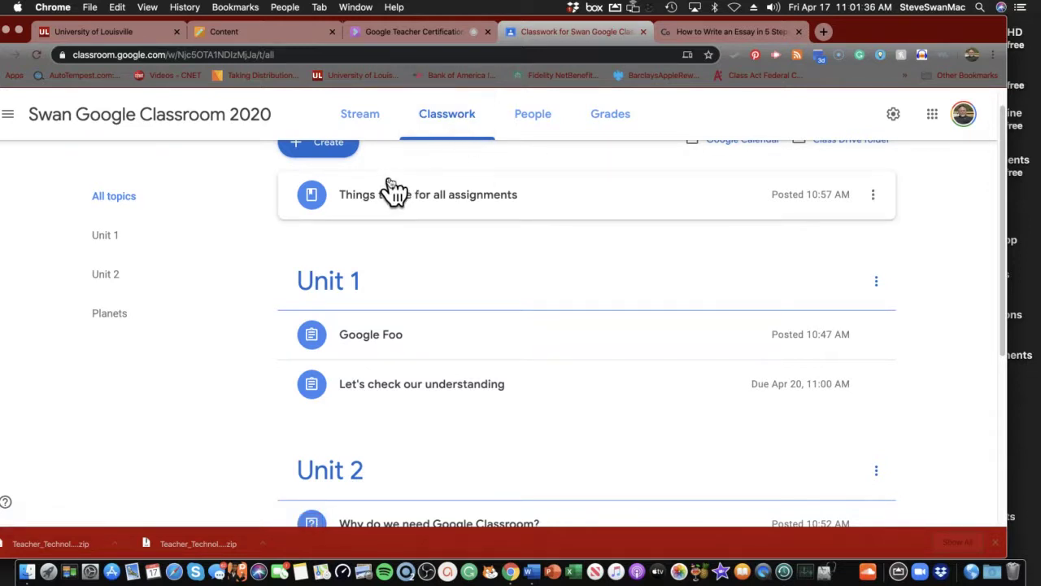
{"action": "scroll", "coordinate": [390, 189], "scroll_direction": "up", "scroll_amount": 2}
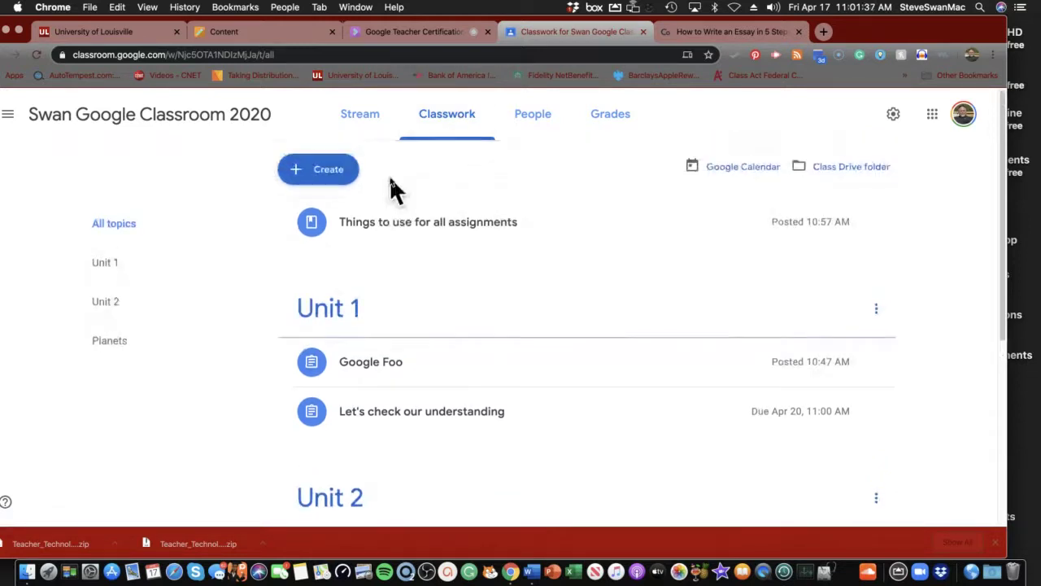
Switch to the Blackboard course content and read all three tasks of the Scenario 10 Assignment.
{"action": "left_click", "coordinate": [210, 31]}
{"action": "left_click", "coordinate": [207, 198]}
{"action": "scroll", "coordinate": [309, 341], "scroll_direction": "down", "scroll_amount": 2}
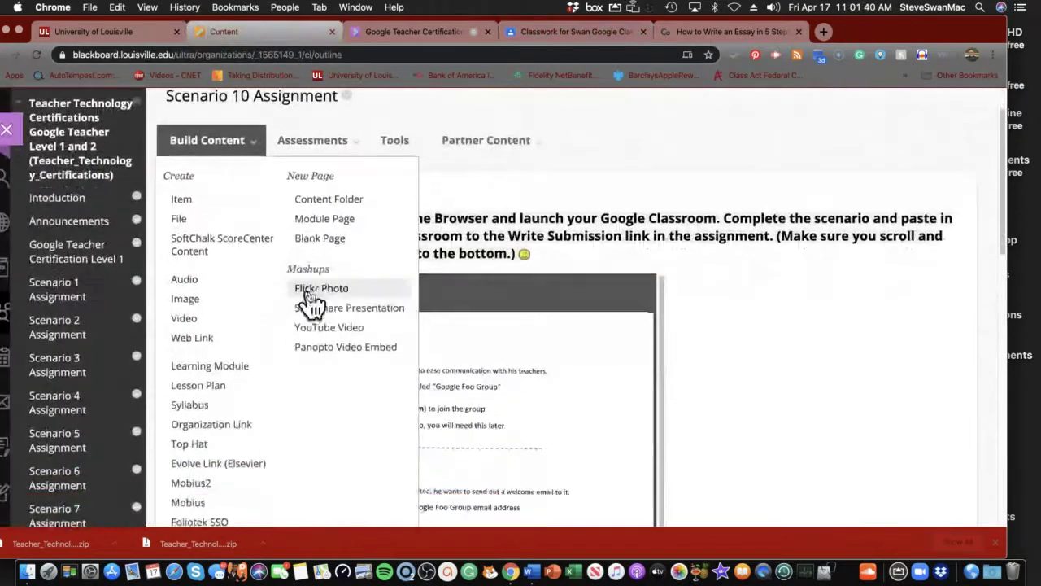
{"action": "scroll", "coordinate": [582, 365], "scroll_direction": "down", "scroll_amount": 3}
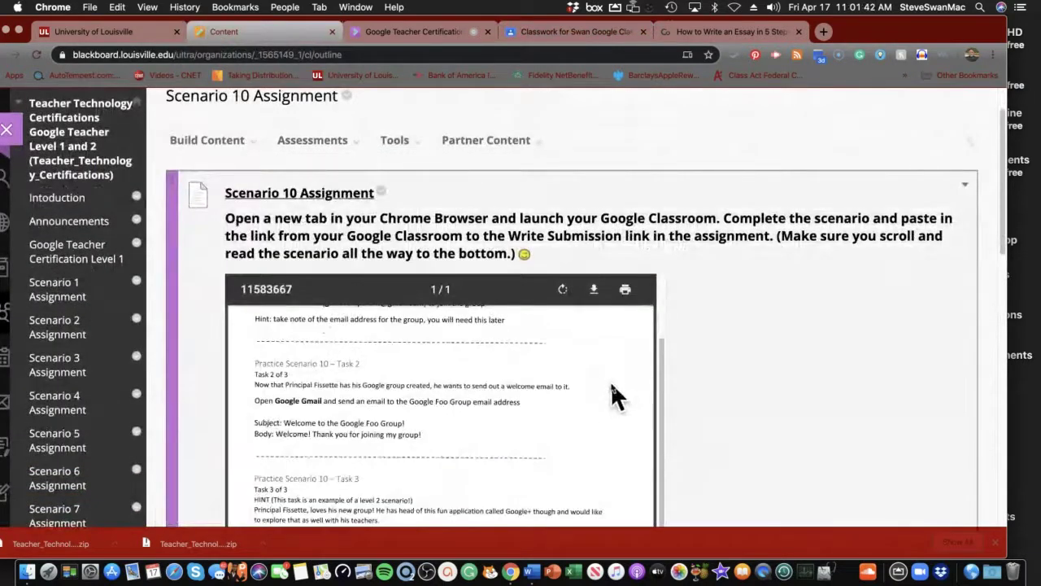
{"action": "scroll", "coordinate": [602, 378], "scroll_direction": "down", "scroll_amount": 3}
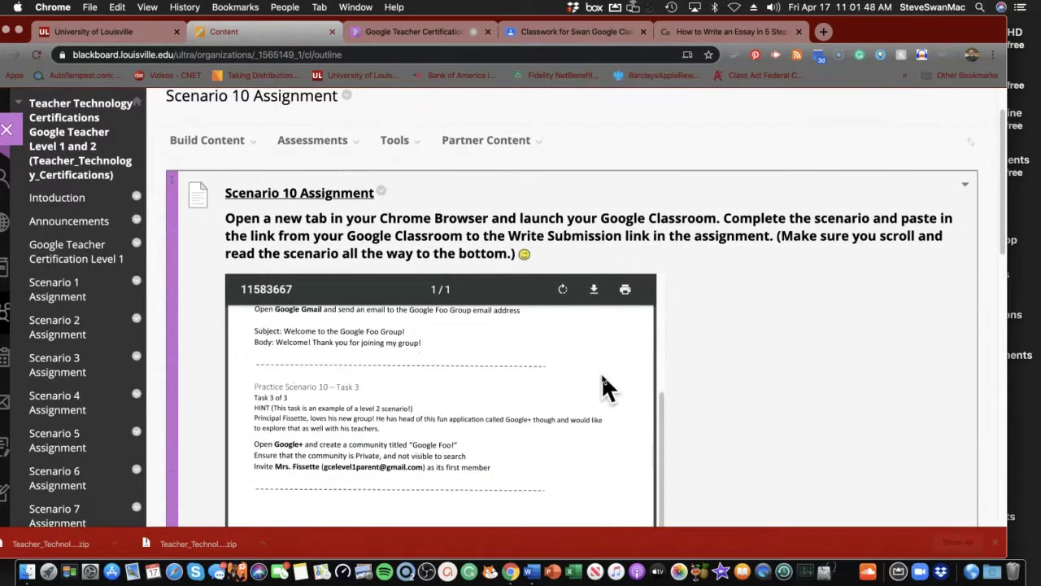
{"action": "scroll", "coordinate": [606, 389], "scroll_direction": "up", "scroll_amount": 5}
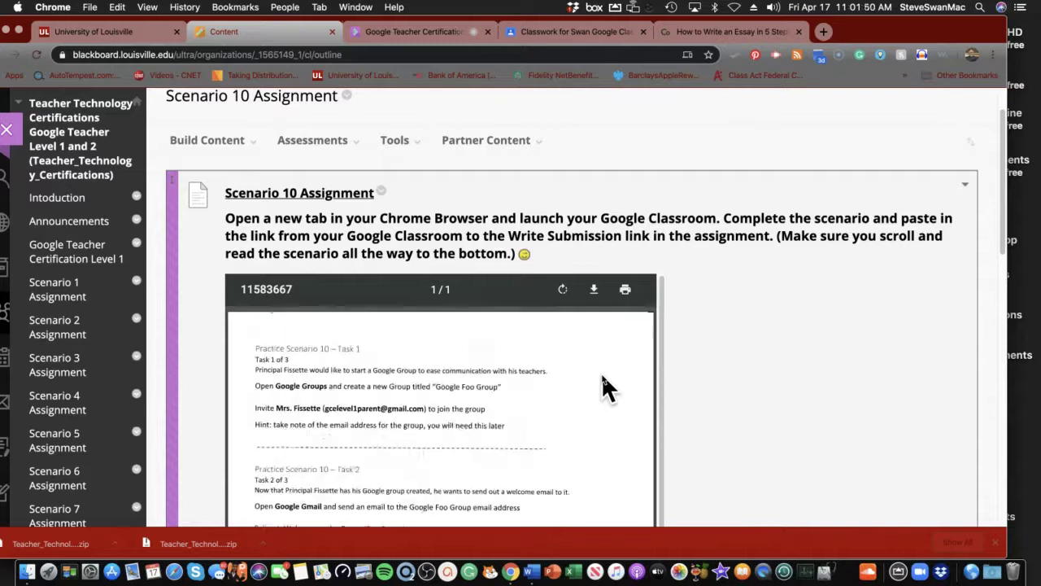
{"action": "scroll", "coordinate": [602, 376], "scroll_direction": "down", "scroll_amount": 1}
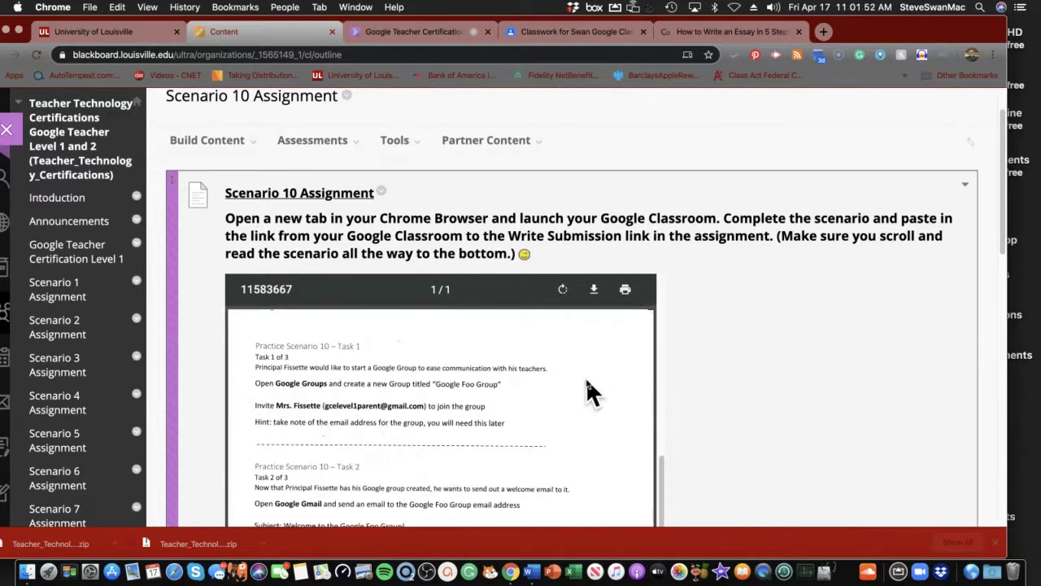
{"action": "scroll", "coordinate": [586, 378], "scroll_direction": "down", "scroll_amount": 5}
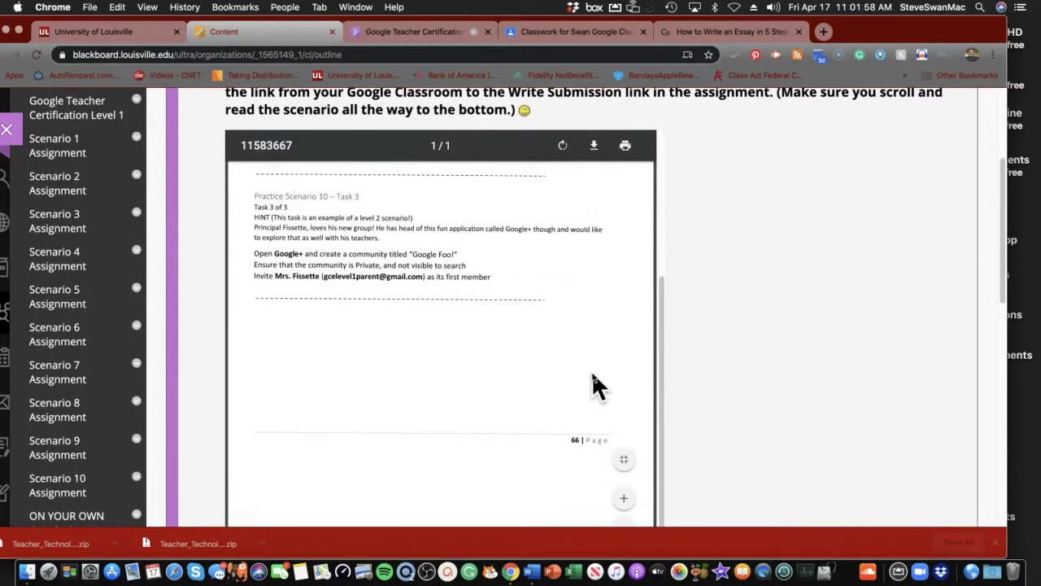
{"action": "scroll", "coordinate": [592, 379], "scroll_direction": "up", "scroll_amount": 3}
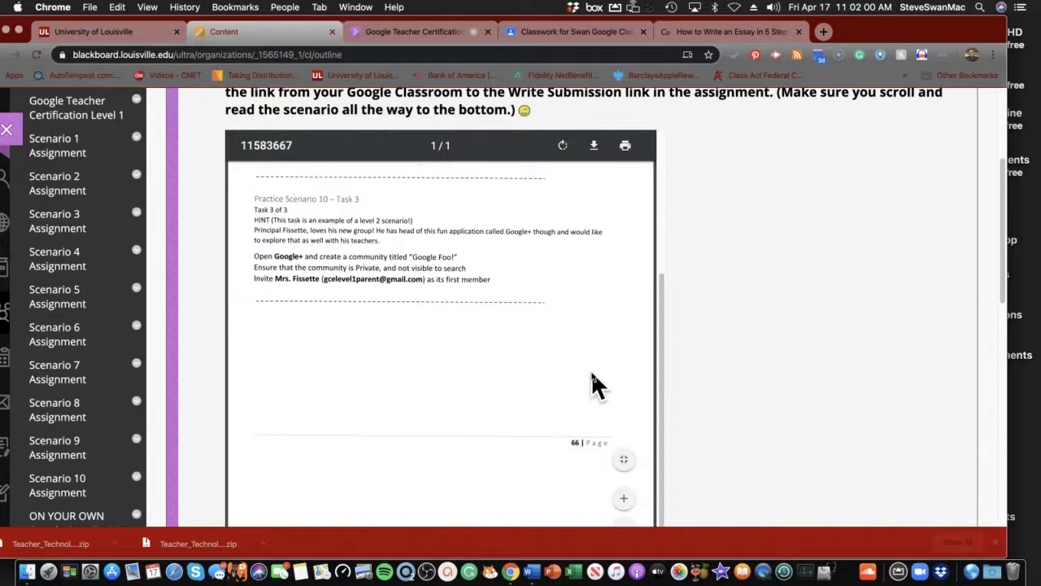
{"action": "scroll", "coordinate": [592, 376], "scroll_direction": "up", "scroll_amount": 2}
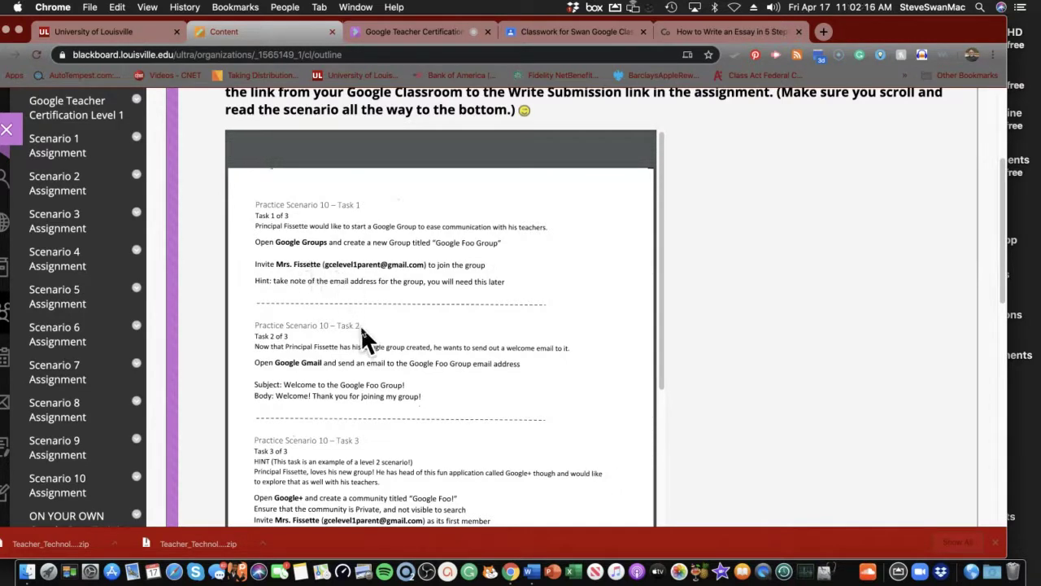
{"action": "scroll", "coordinate": [361, 325], "scroll_direction": "down", "scroll_amount": 1}
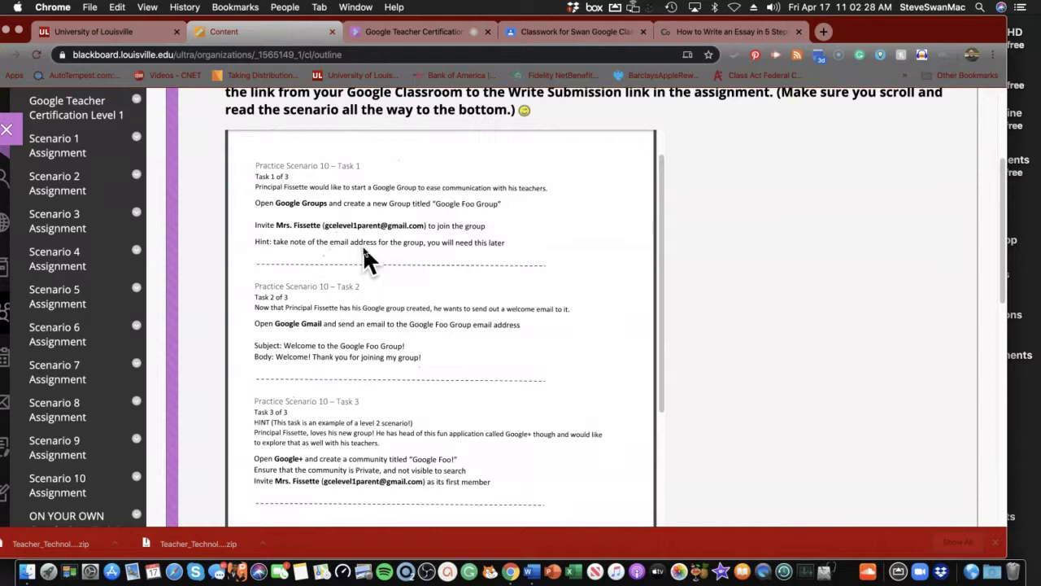
Load groups.google.com in the browser tab that holds the essay-writing article.
{"action": "left_click", "coordinate": [732, 34]}
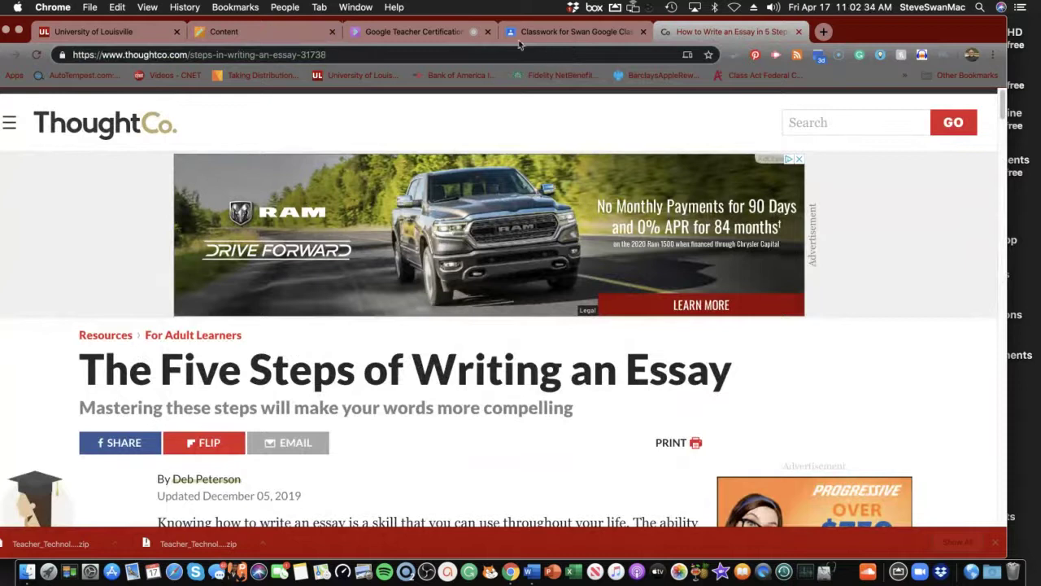
{"action": "left_click", "coordinate": [325, 54]}
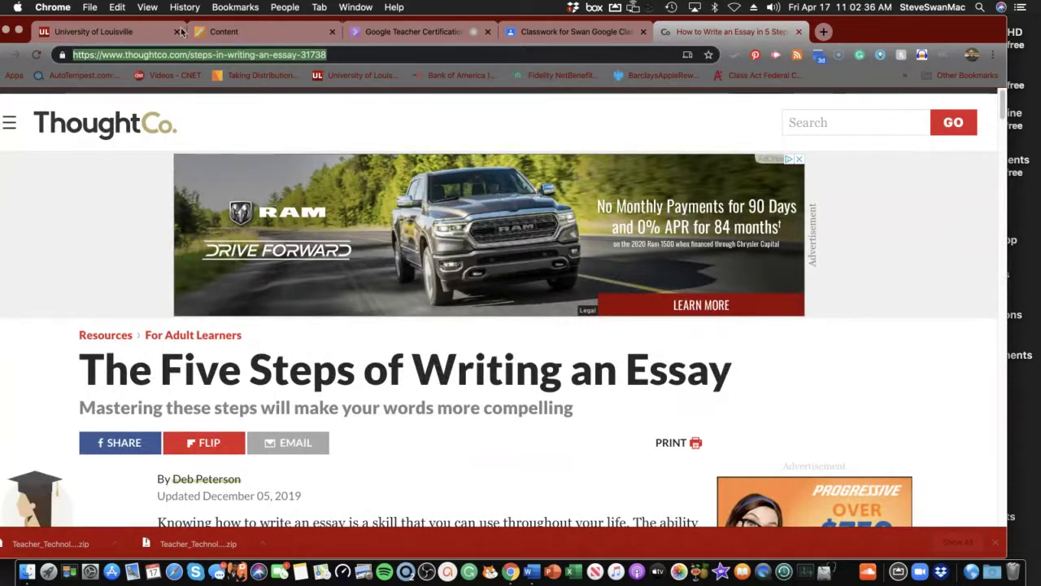
{"action": "type", "text": "gro"}
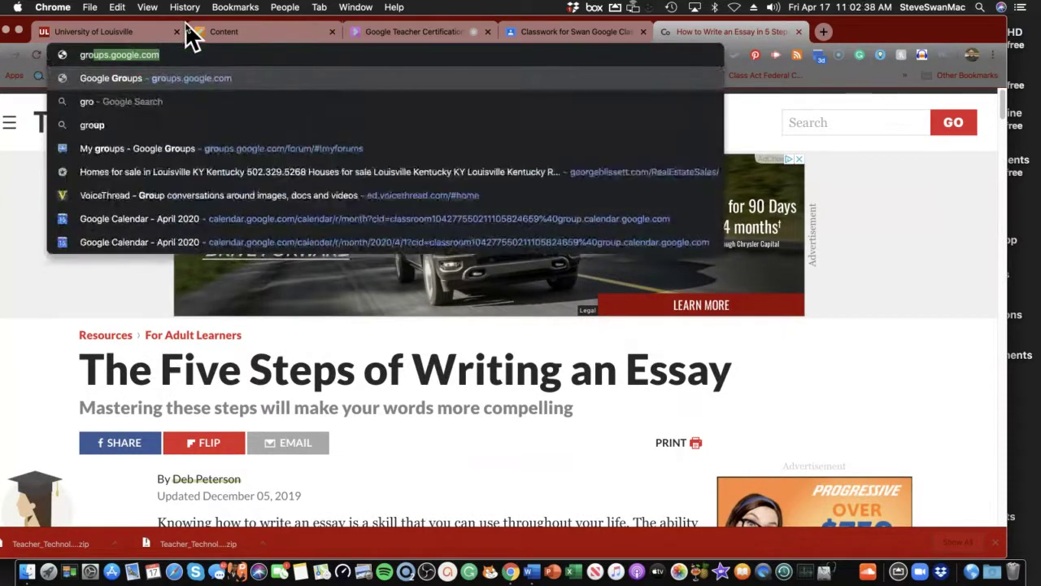
{"action": "type", "text": "ups"}
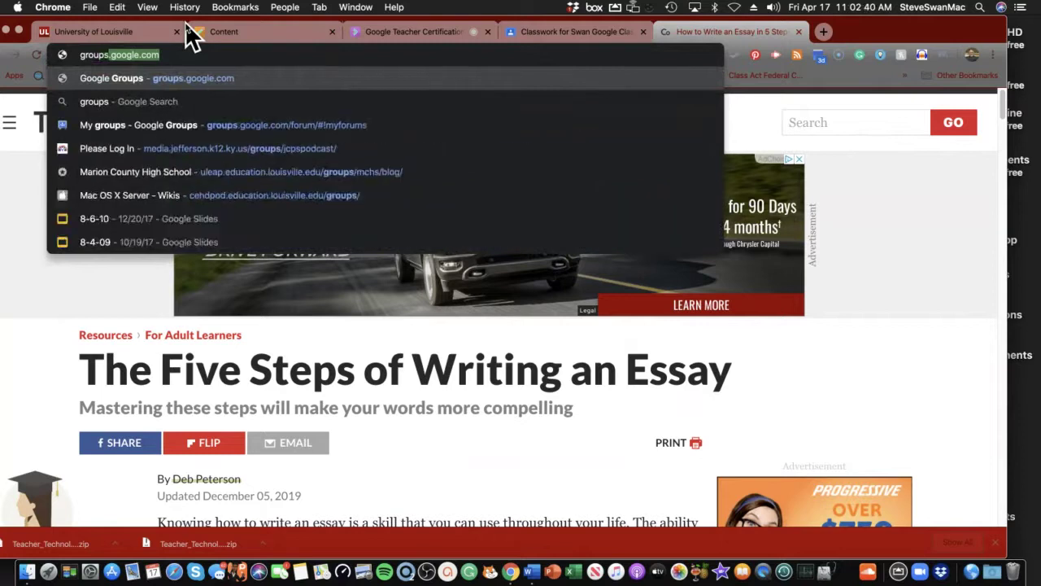
{"action": "type", "text": ".goog"}
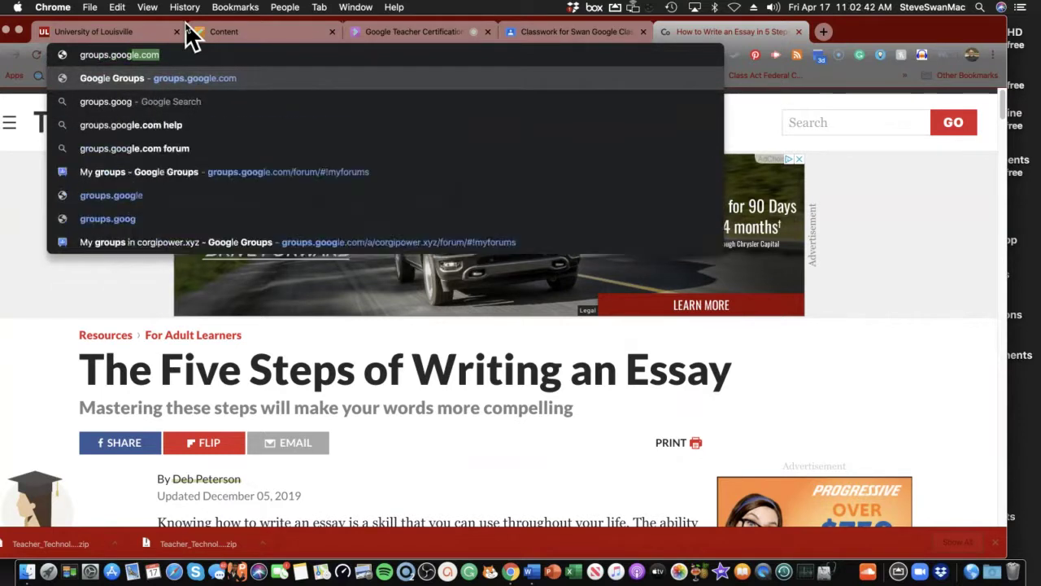
{"action": "type", "text": "le.com"}
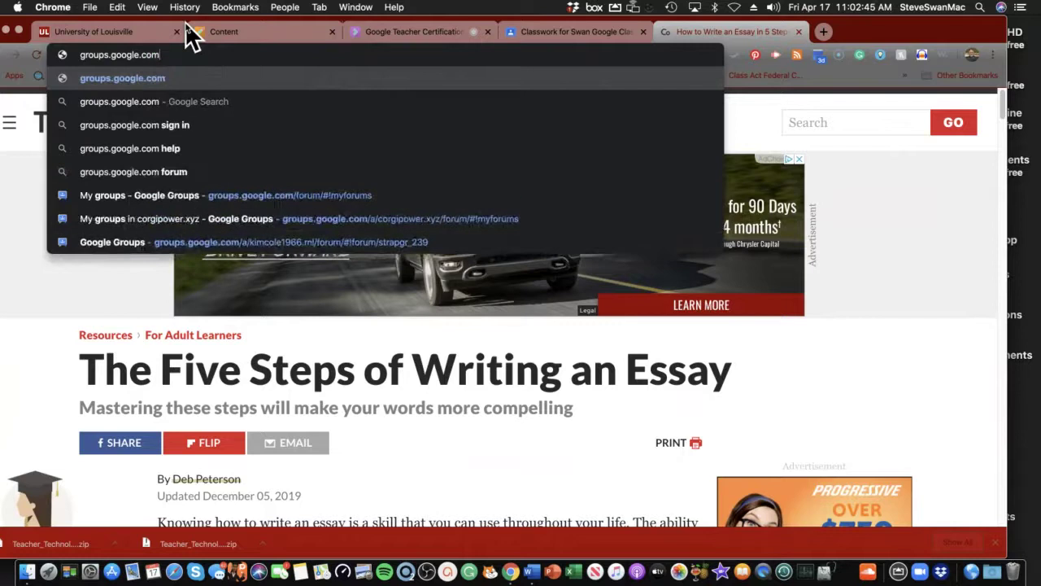
{"action": "key", "text": "Return"}
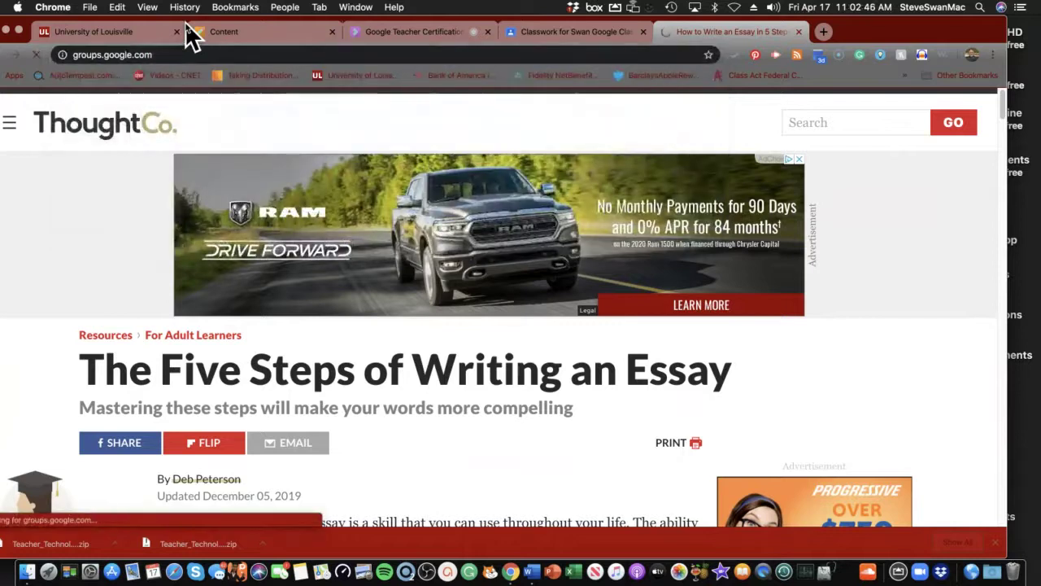